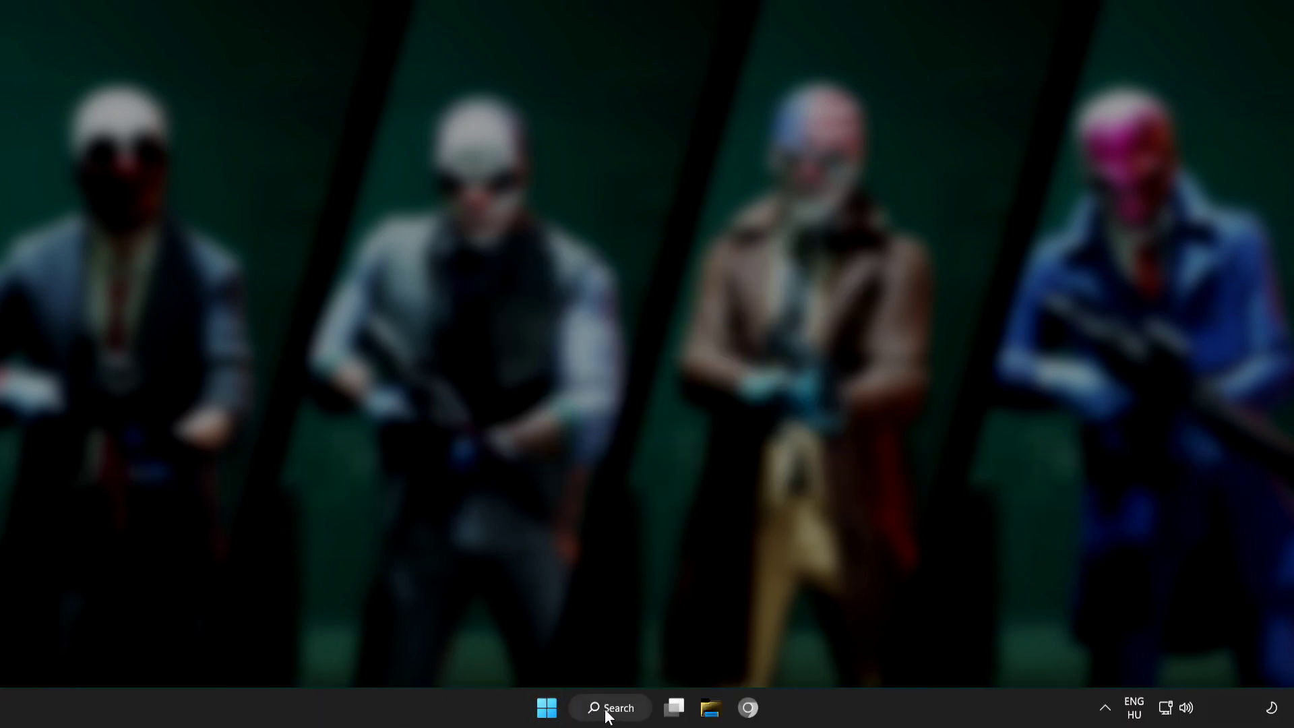
Step: Search Windows for 'device manager' to find Device Manager
{"action": "left_click", "coordinate": [616, 714]}
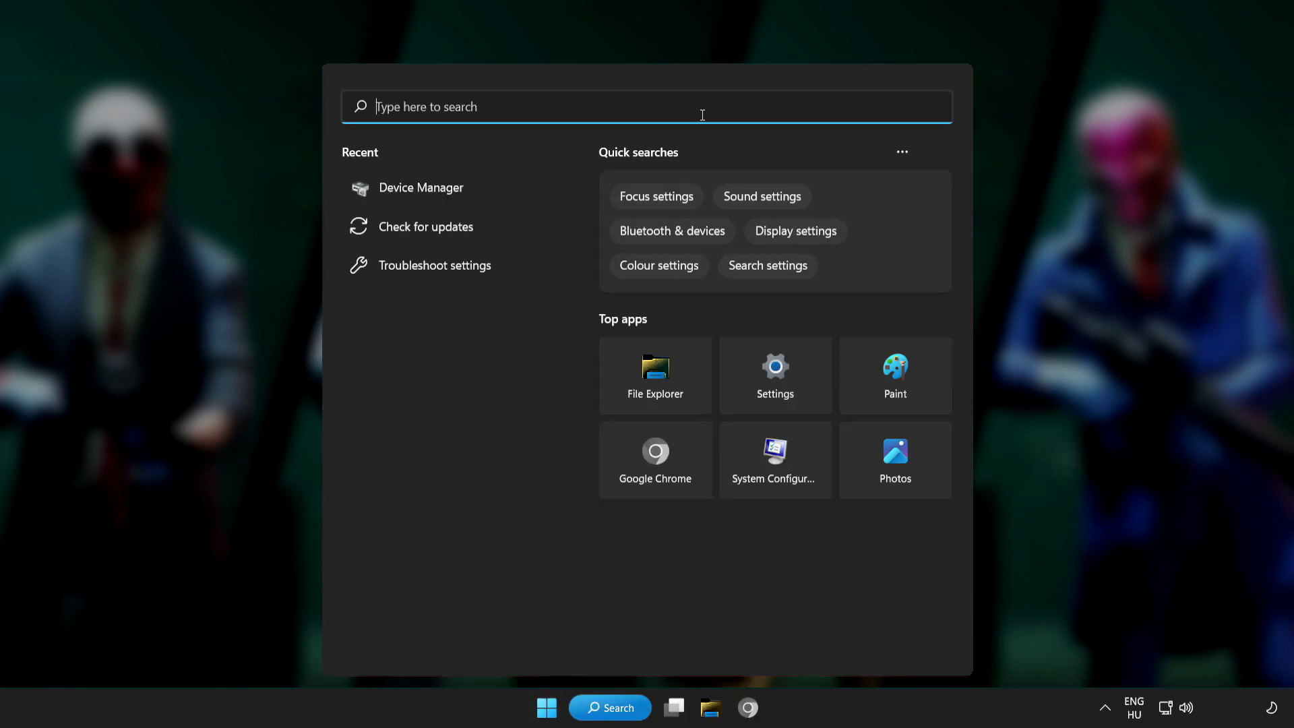
{"action": "type", "text": "dev"}
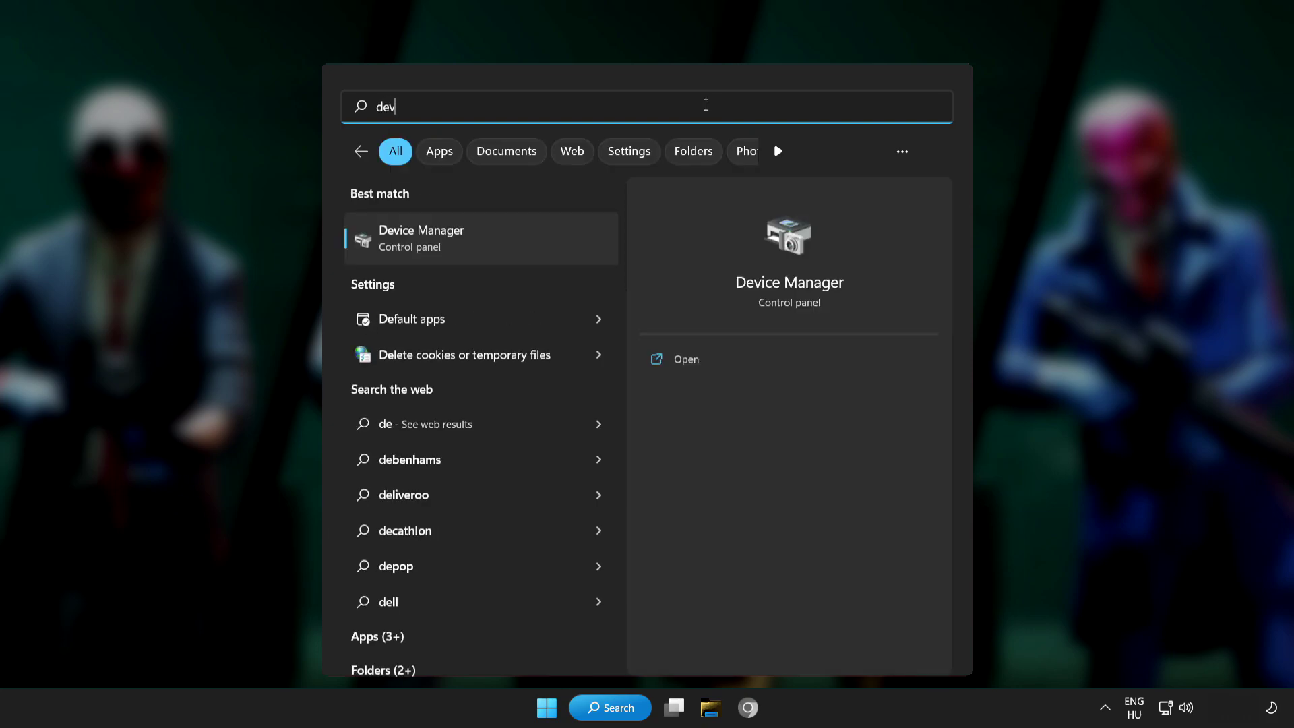
{"action": "type", "text": "ice manager"}
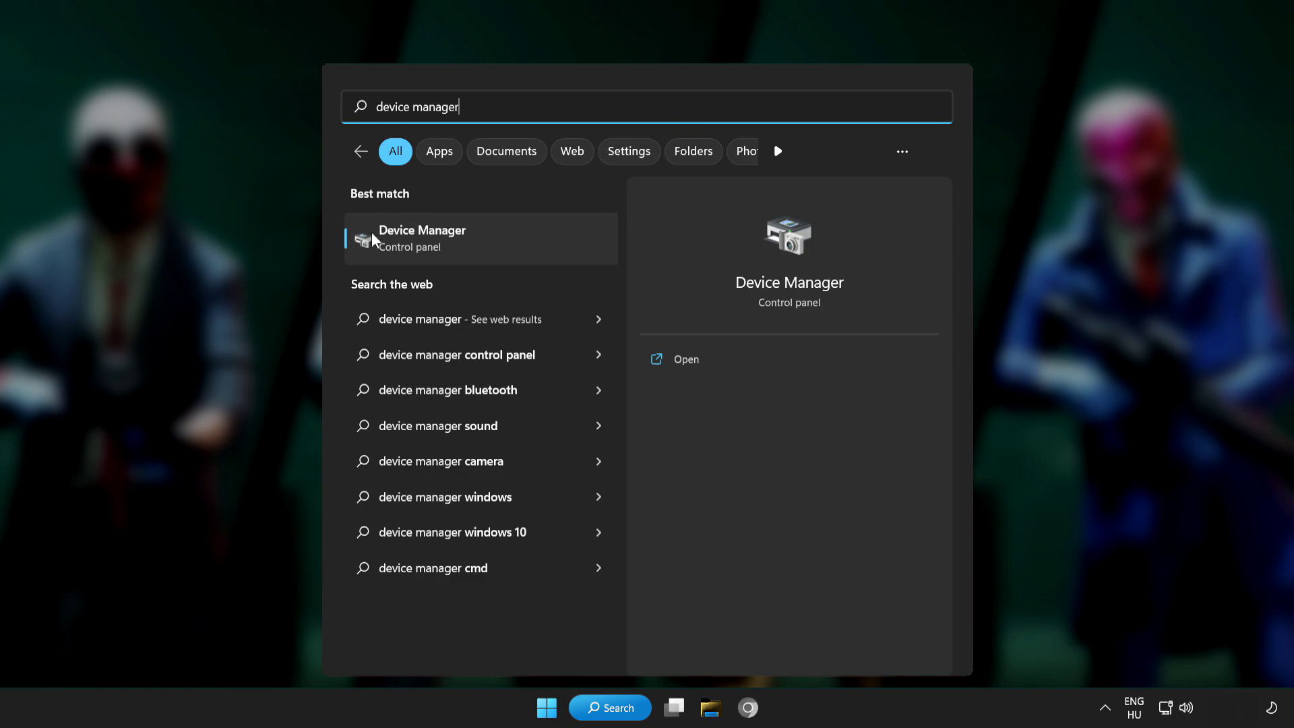
Step: Launch Device Manager full-screen and expand the Display adapters category
{"action": "left_click", "coordinate": [537, 238]}
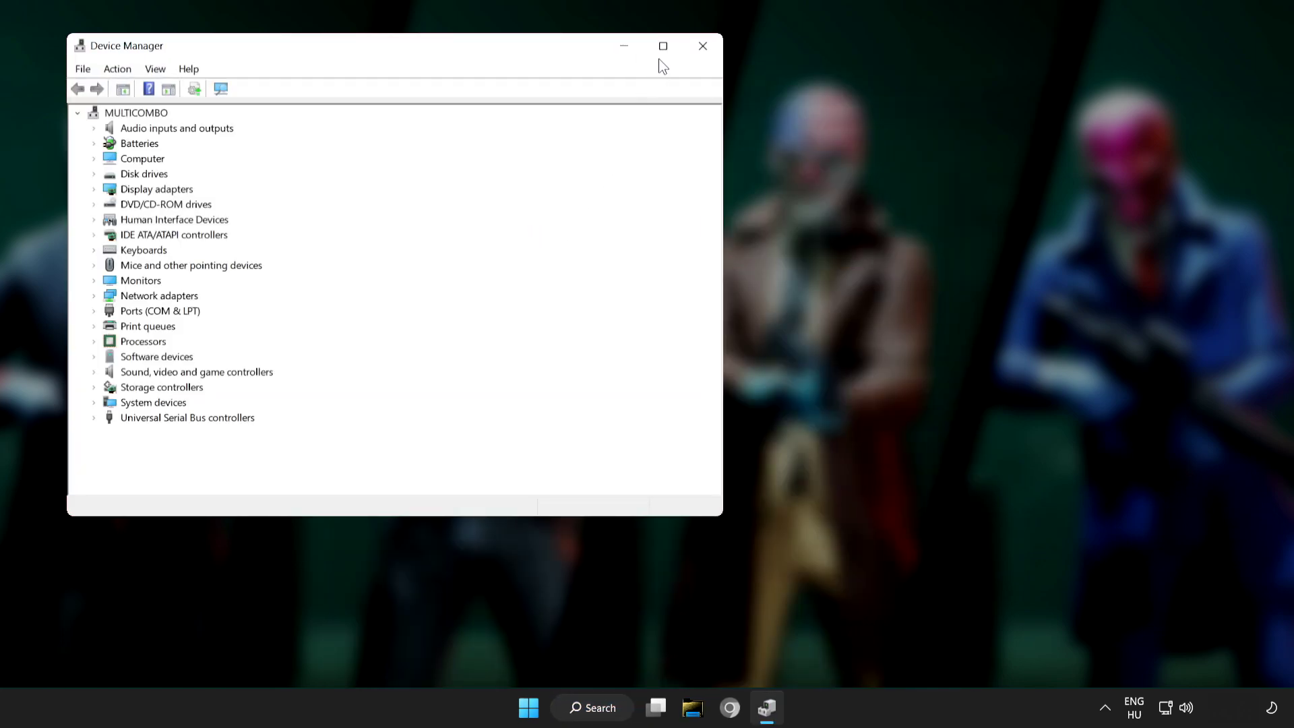
{"action": "left_click", "coordinate": [663, 47]}
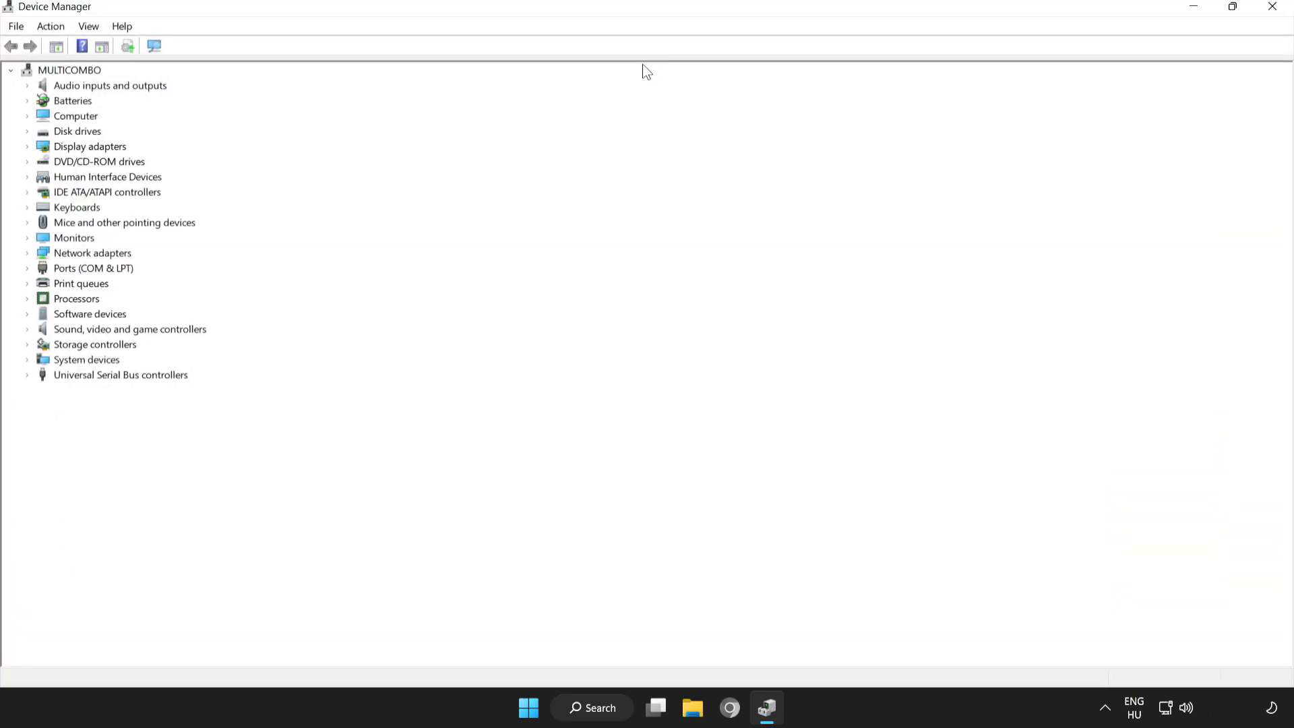
{"action": "left_click", "coordinate": [86, 148]}
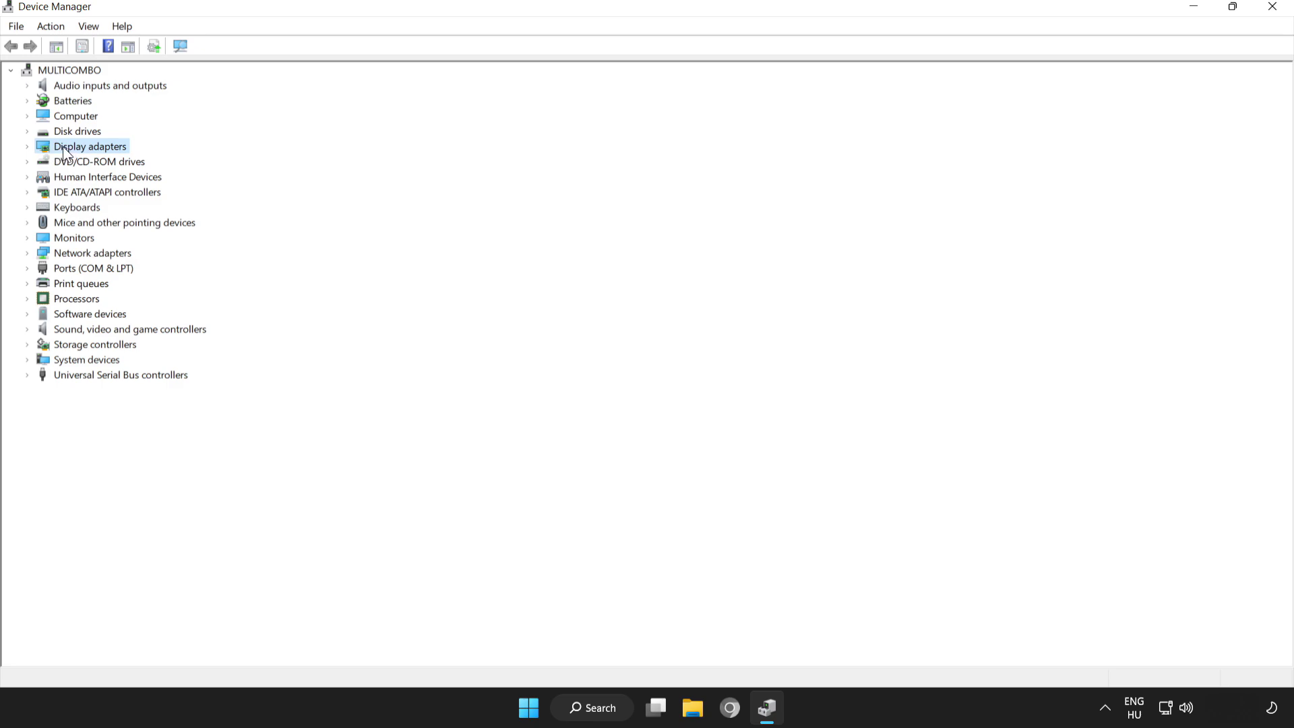
{"action": "left_click", "coordinate": [26, 148]}
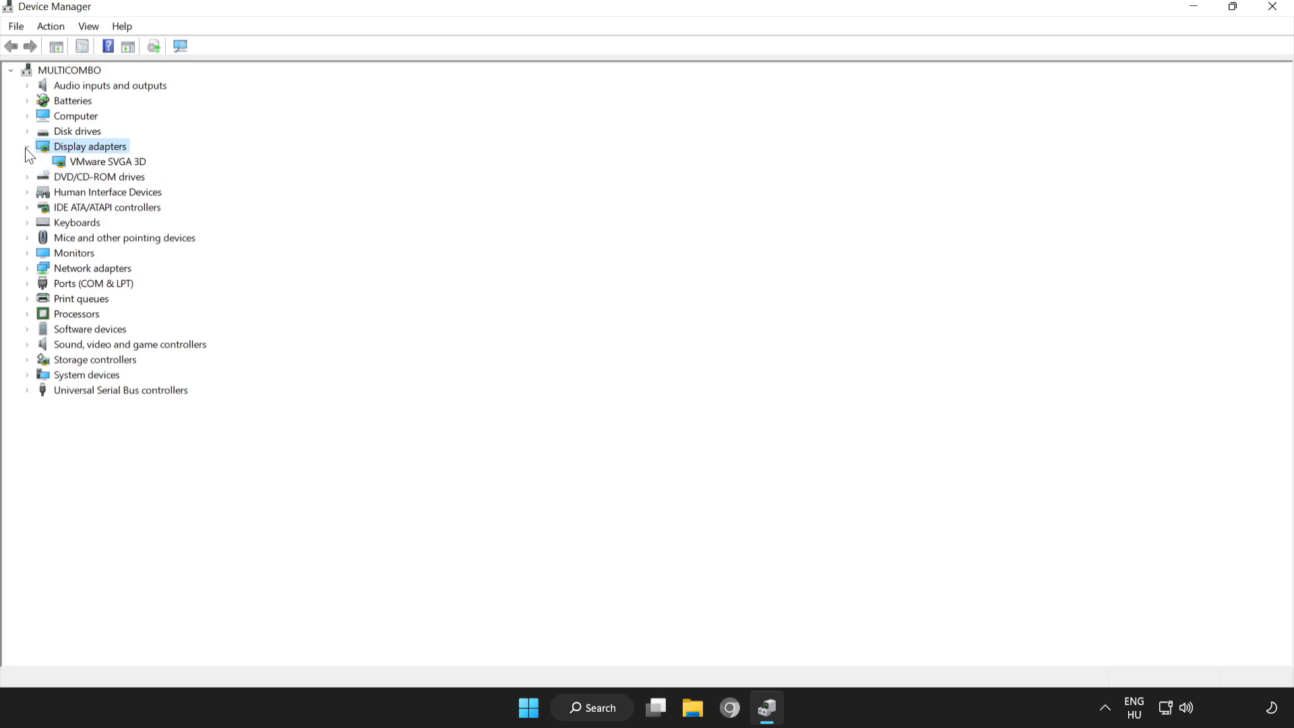
Step: Have Windows search automatically for a VMware SVGA 3D driver; the best one is already installed
{"action": "left_click", "coordinate": [80, 162]}
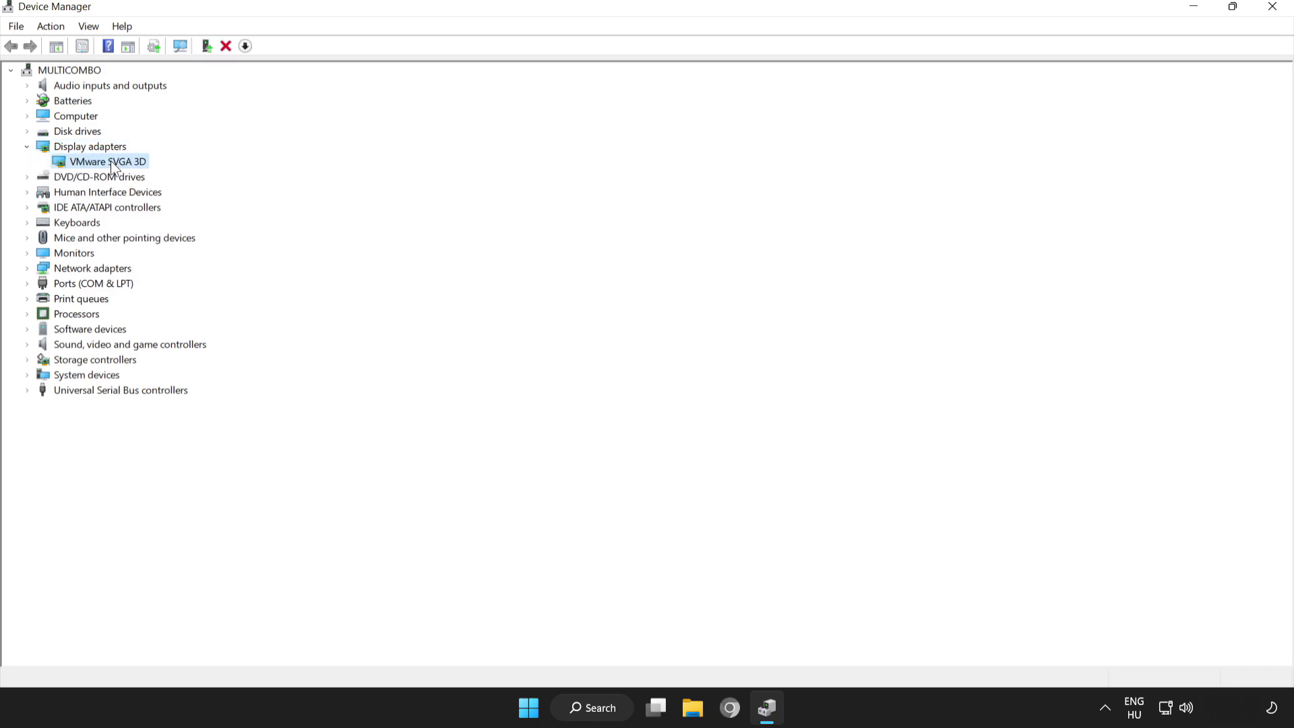
{"action": "right_click", "coordinate": [97, 161]}
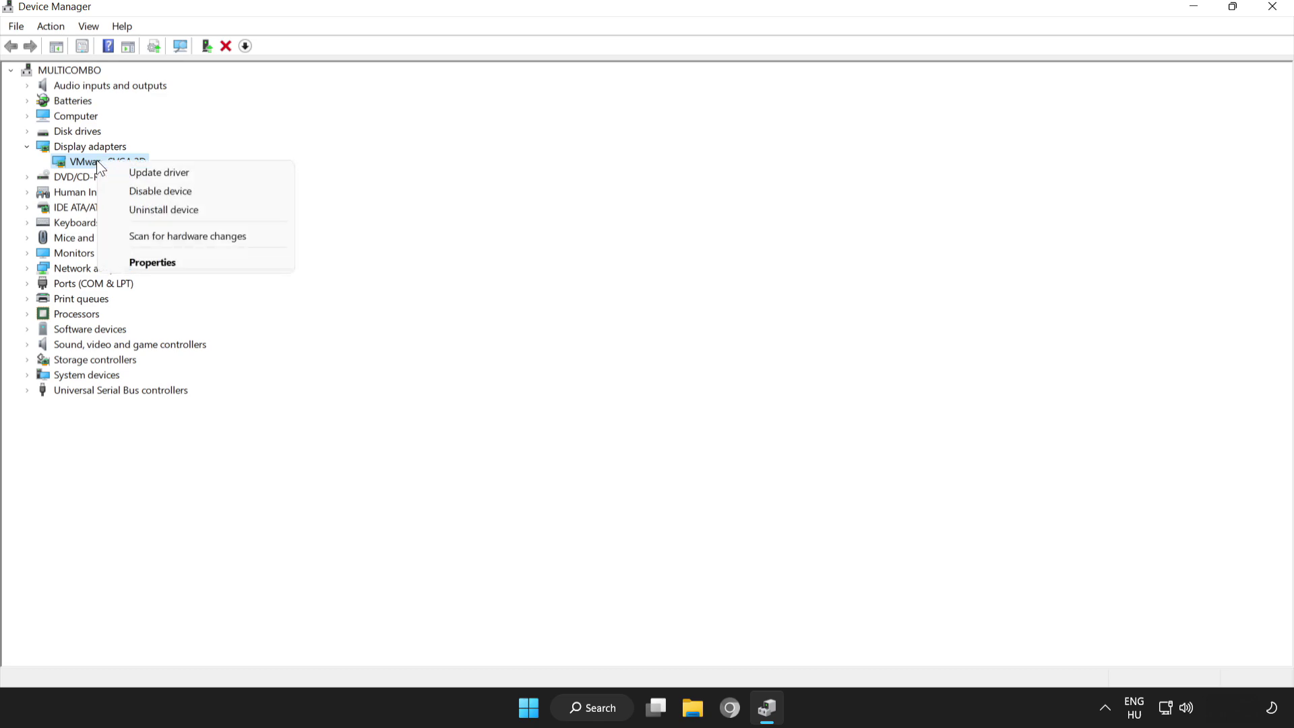
{"action": "left_click", "coordinate": [159, 171]}
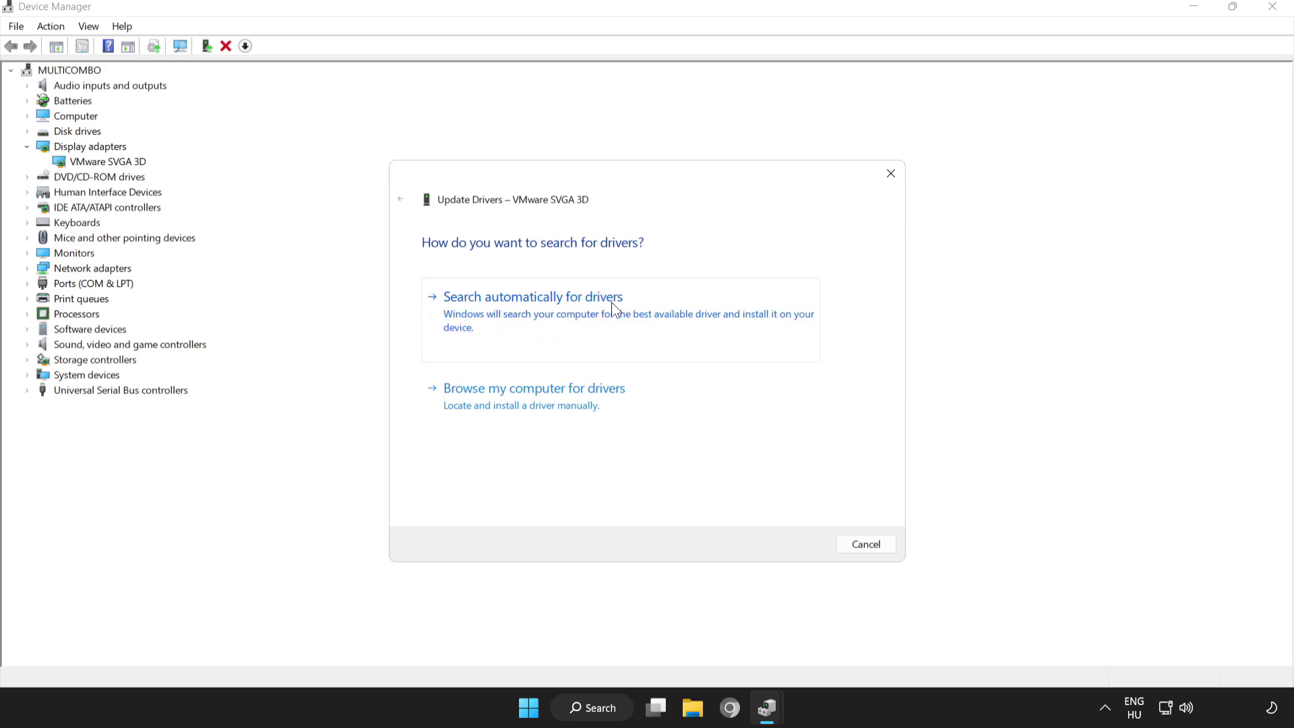
{"action": "left_click", "coordinate": [549, 307]}
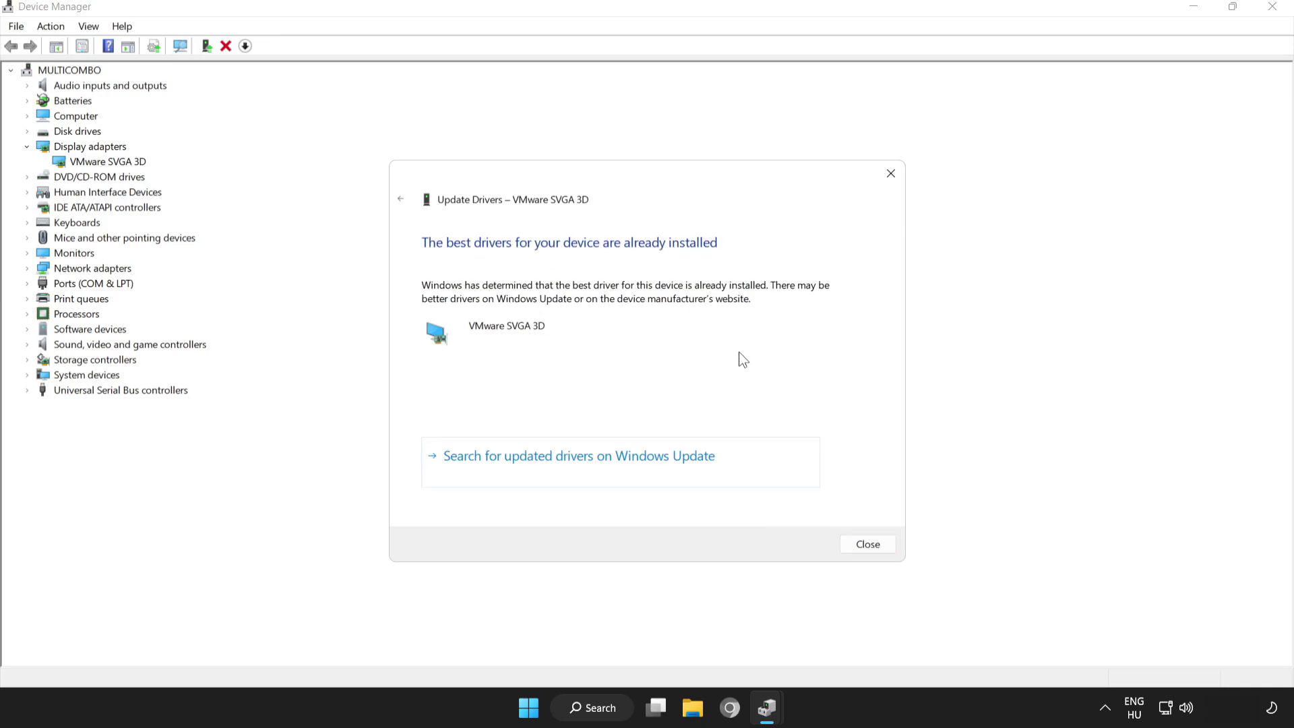
{"action": "left_click", "coordinate": [867, 544]}
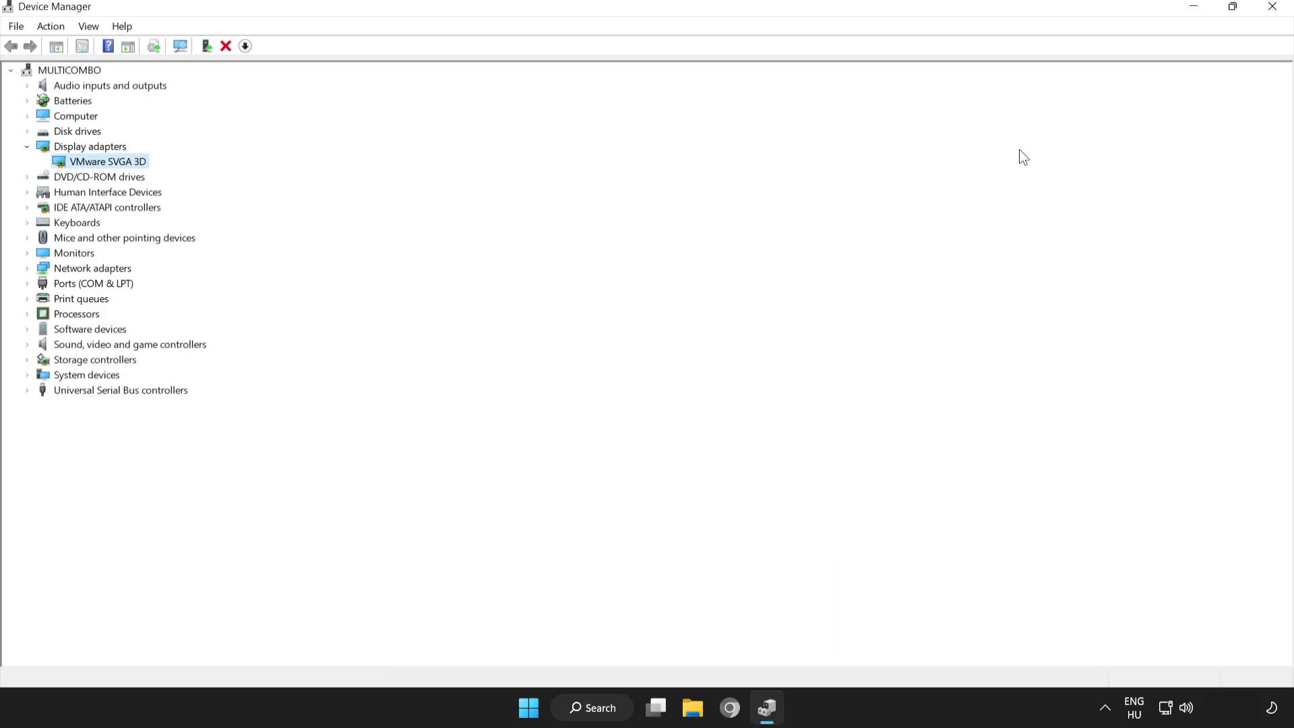
Step: Close Device Manager and bring up Edit power plan settings via 'edit power plan' search
{"action": "left_click", "coordinate": [1273, 8]}
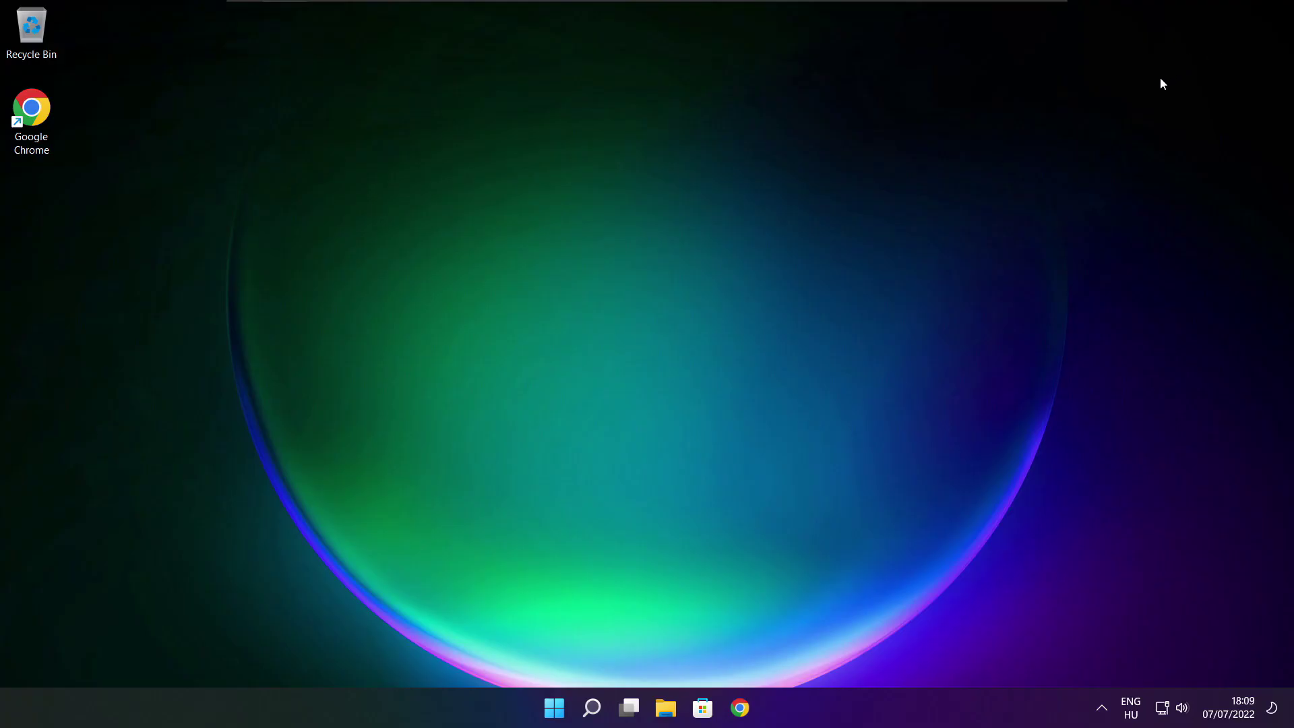
{"action": "left_click", "coordinate": [593, 711]}
{"action": "left_click", "coordinate": [593, 709]}
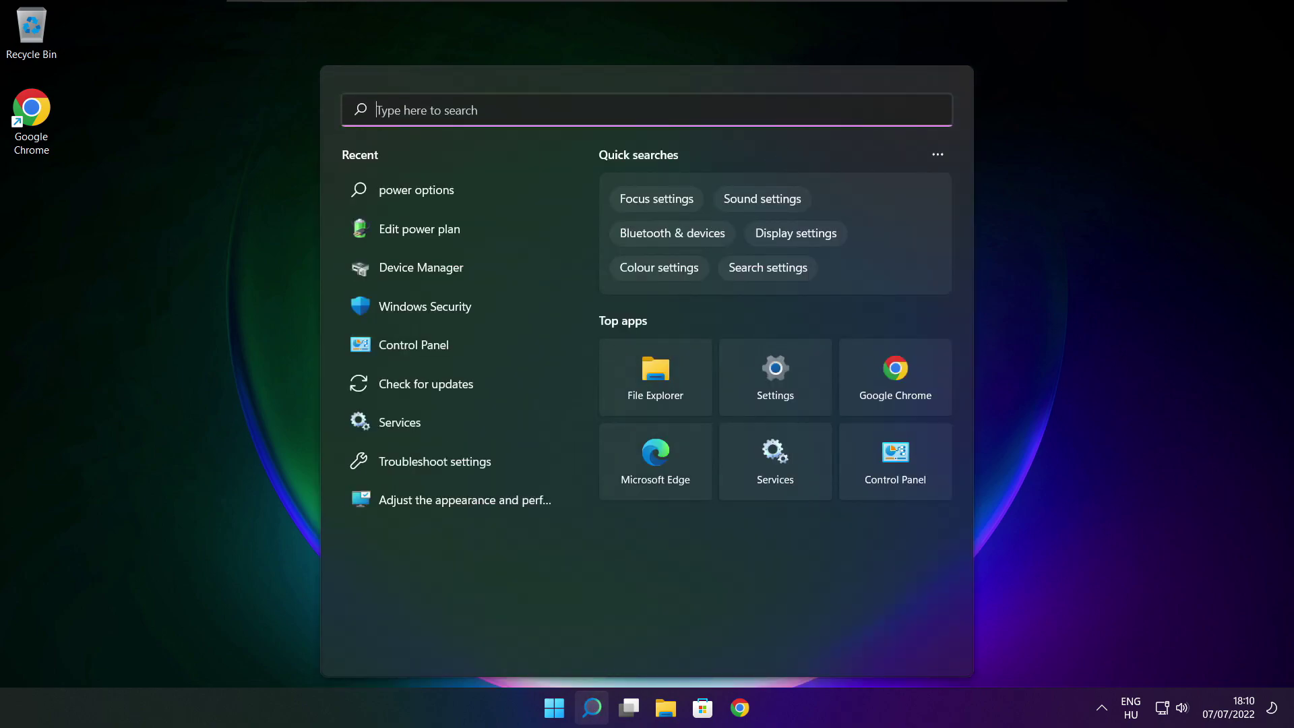
{"action": "type", "text": "edit "}
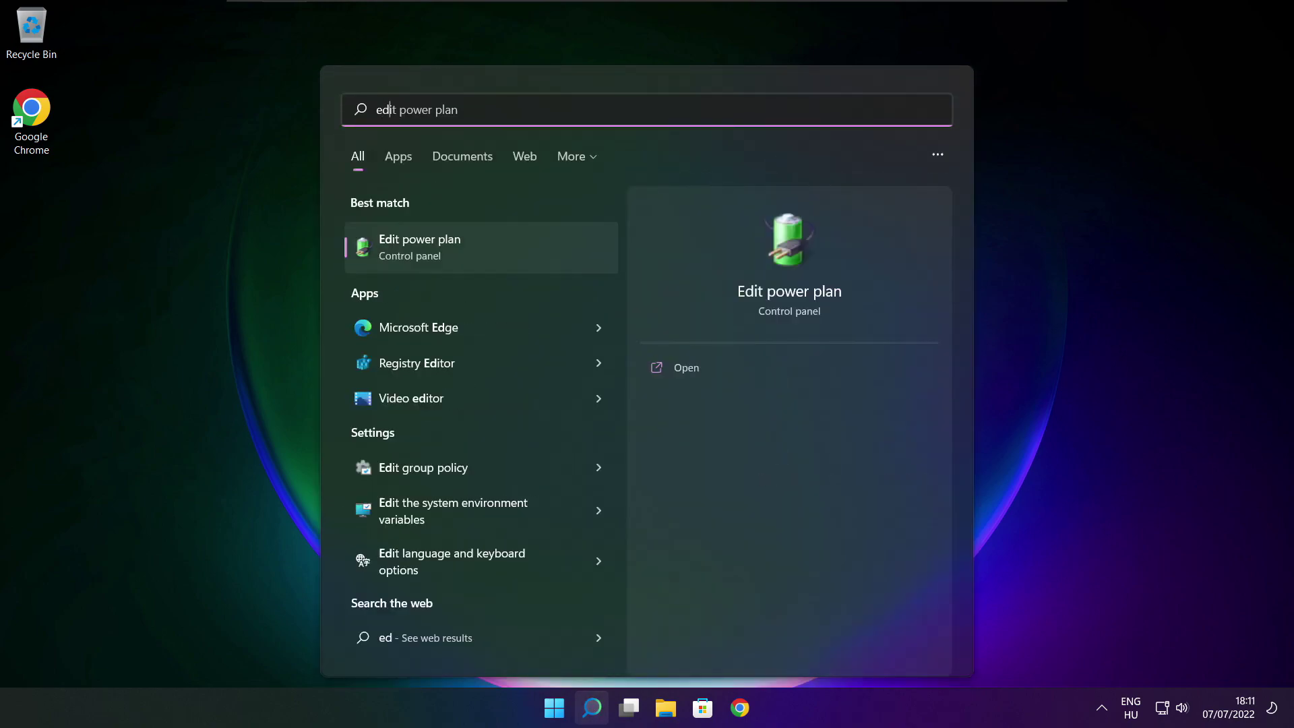
{"action": "type", "text": "power plan"}
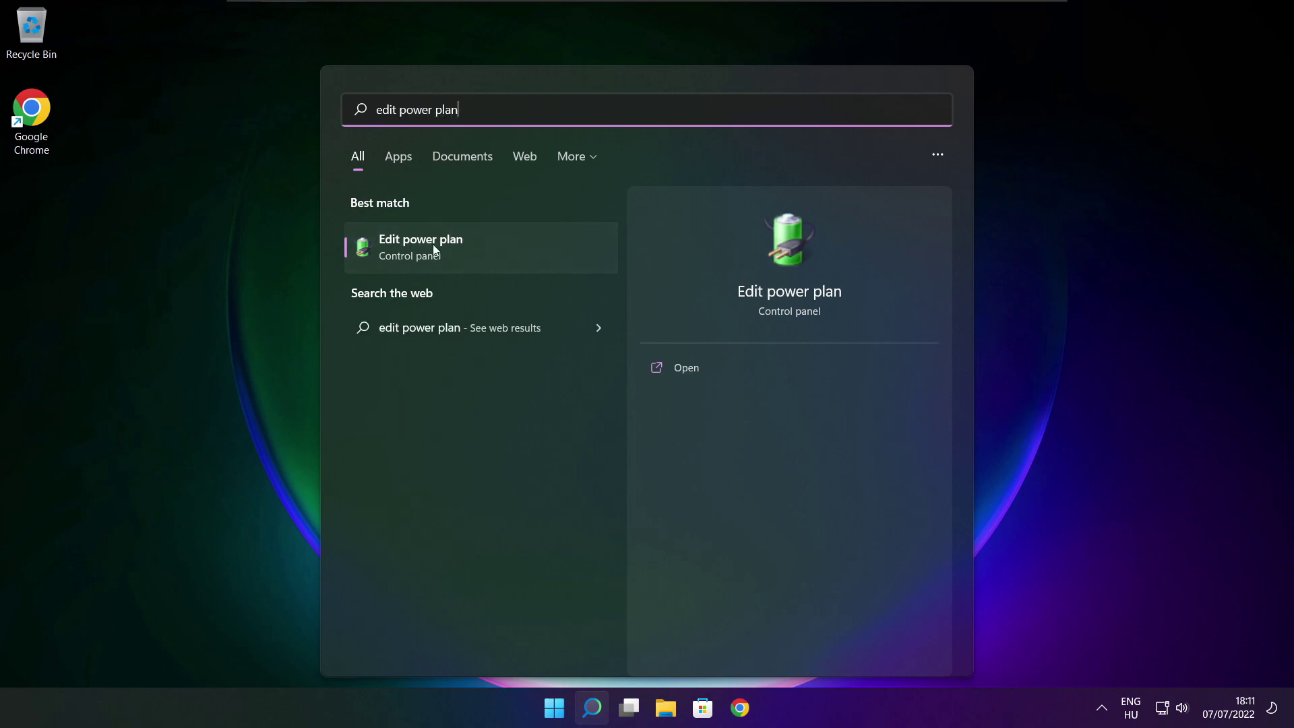
{"action": "left_click", "coordinate": [510, 255]}
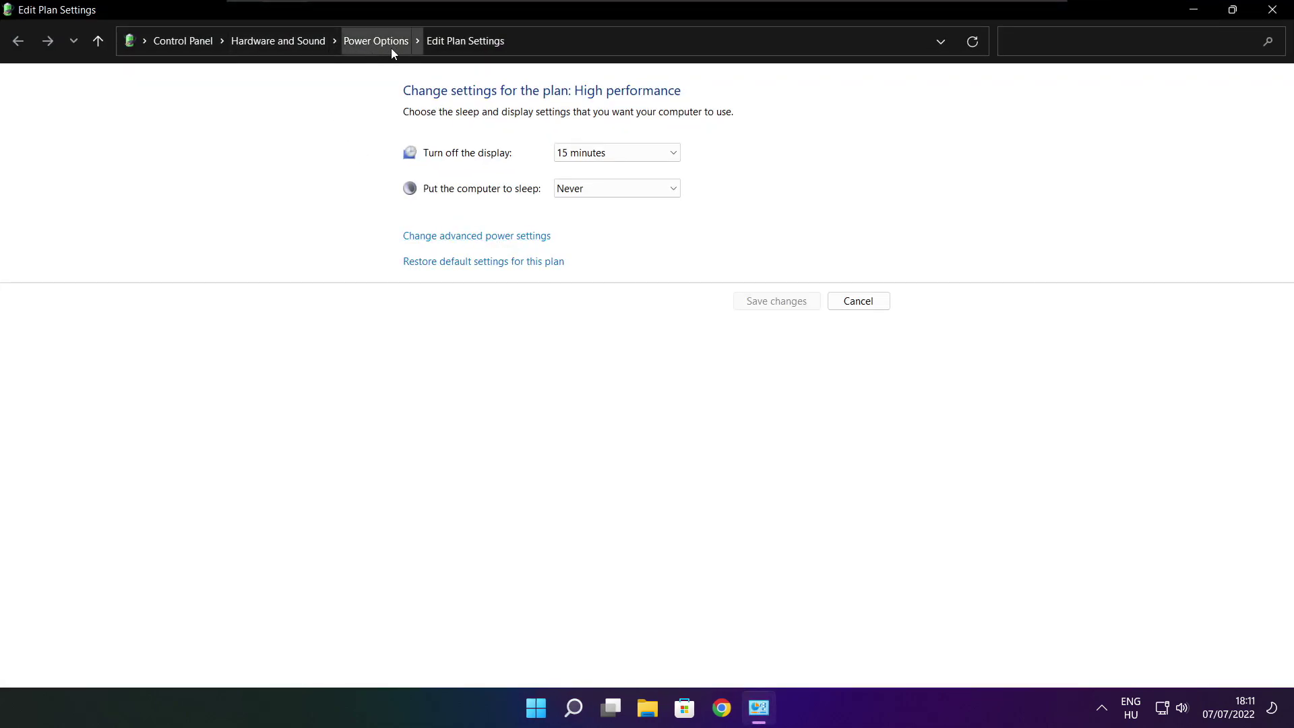
Step: Make High performance the active power plan instead of Balanced and close Power Options
{"action": "left_click", "coordinate": [385, 48]}
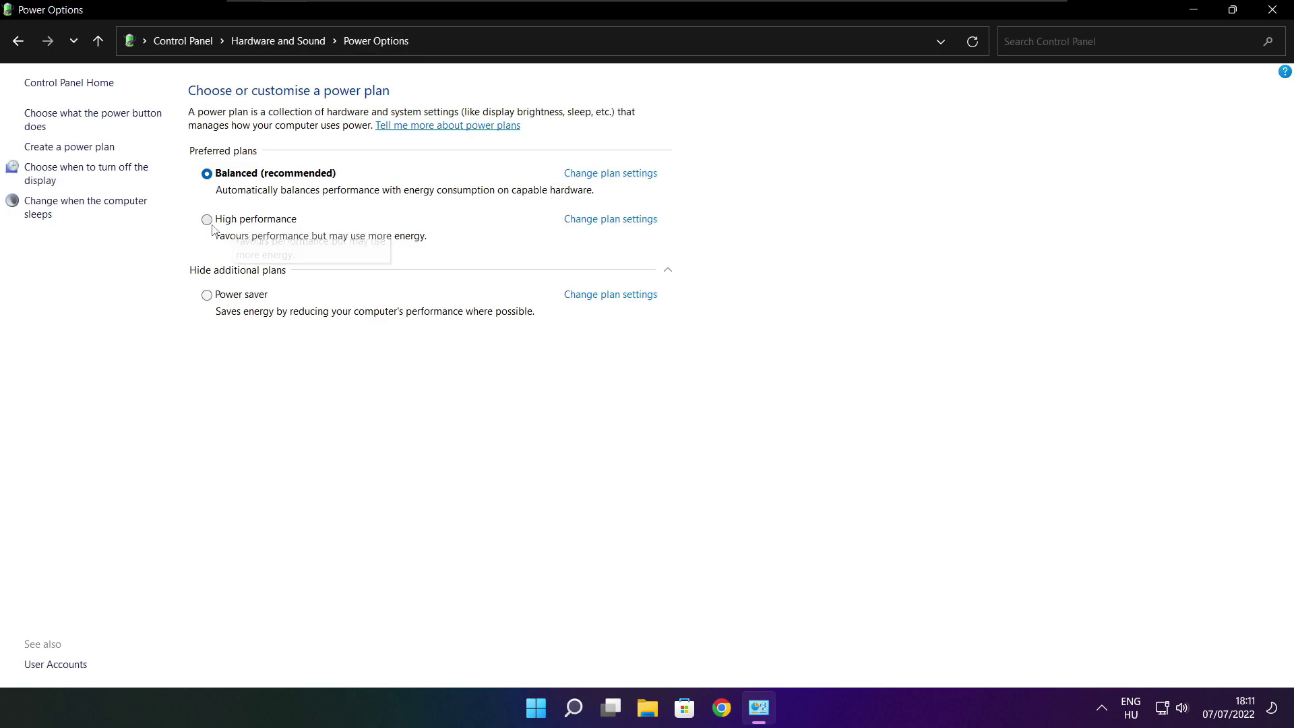
{"action": "left_click", "coordinate": [268, 224]}
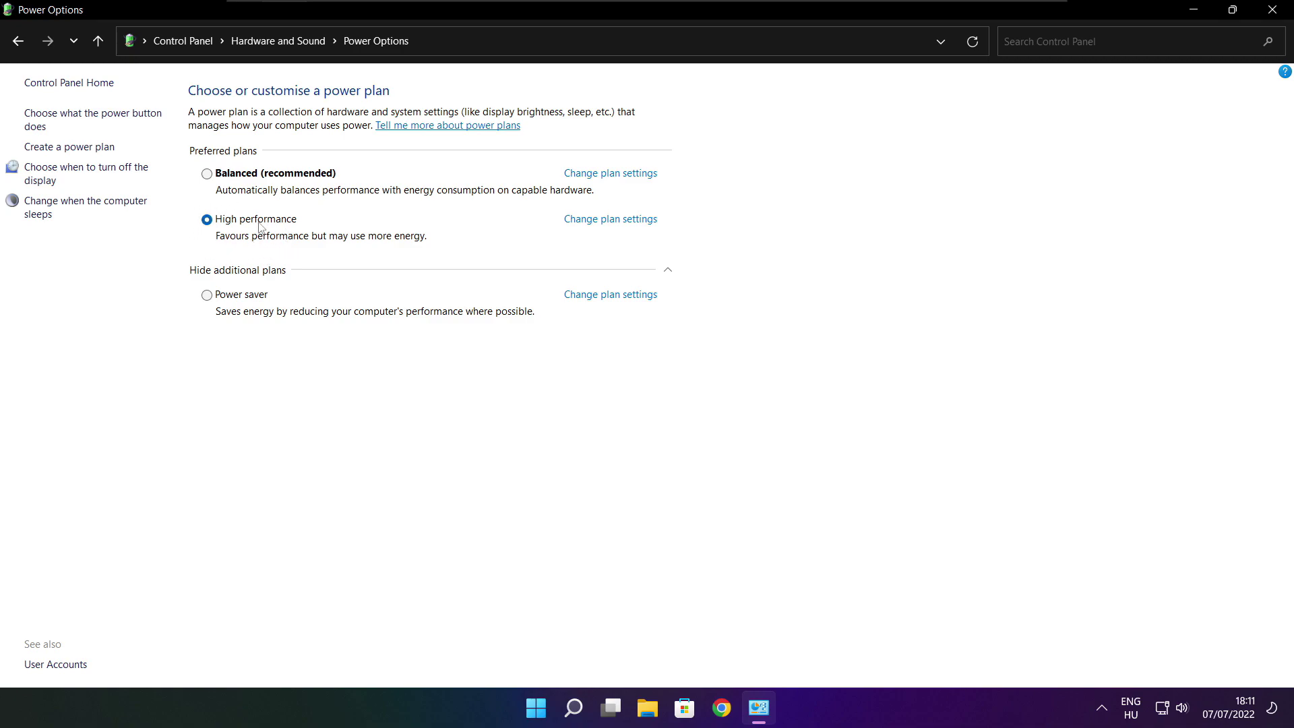
{"action": "left_click", "coordinate": [1275, 10]}
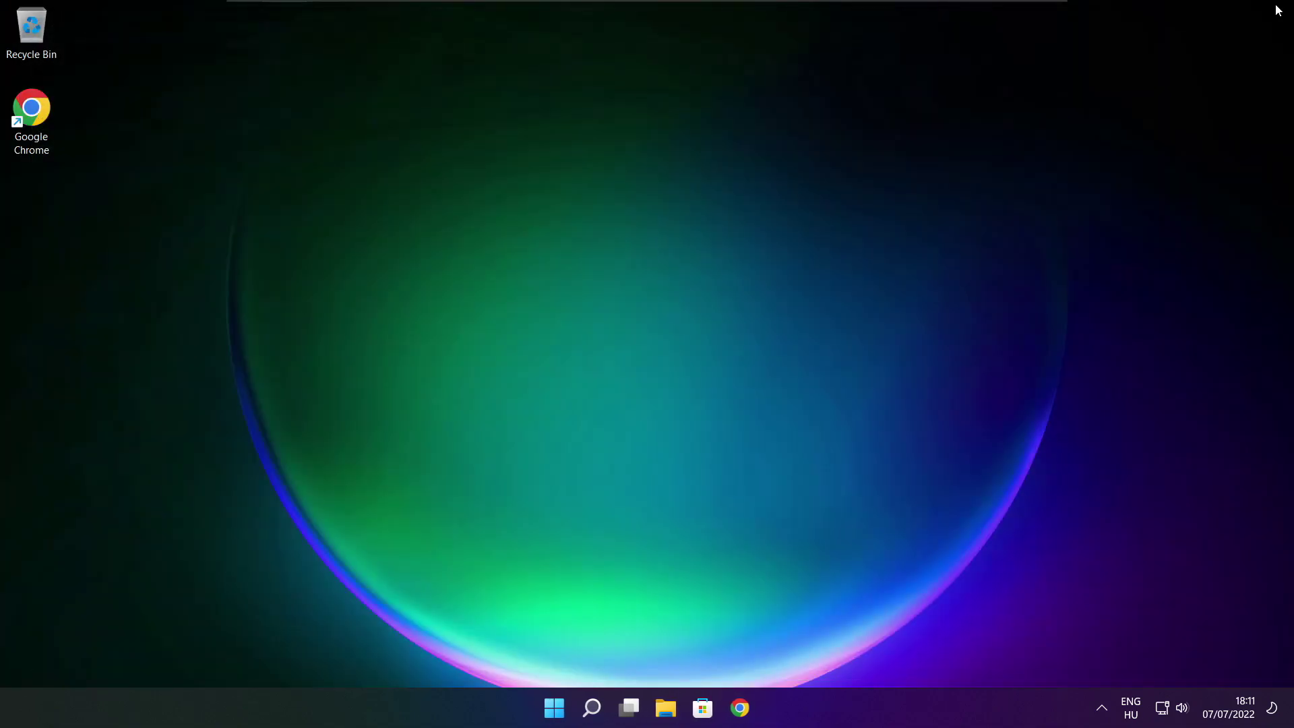
Step: Bring up the Game Mode settings by searching 'game mode'
{"action": "left_click", "coordinate": [597, 713]}
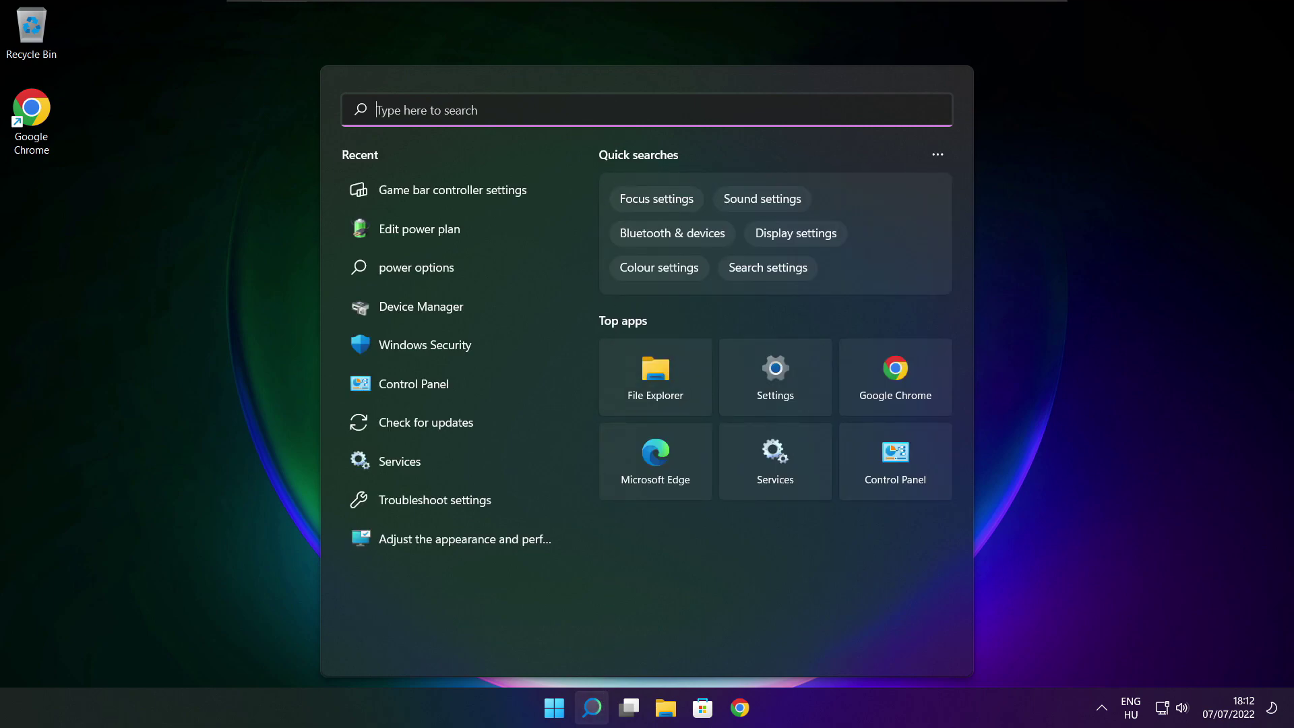
{"action": "type", "text": "game m"}
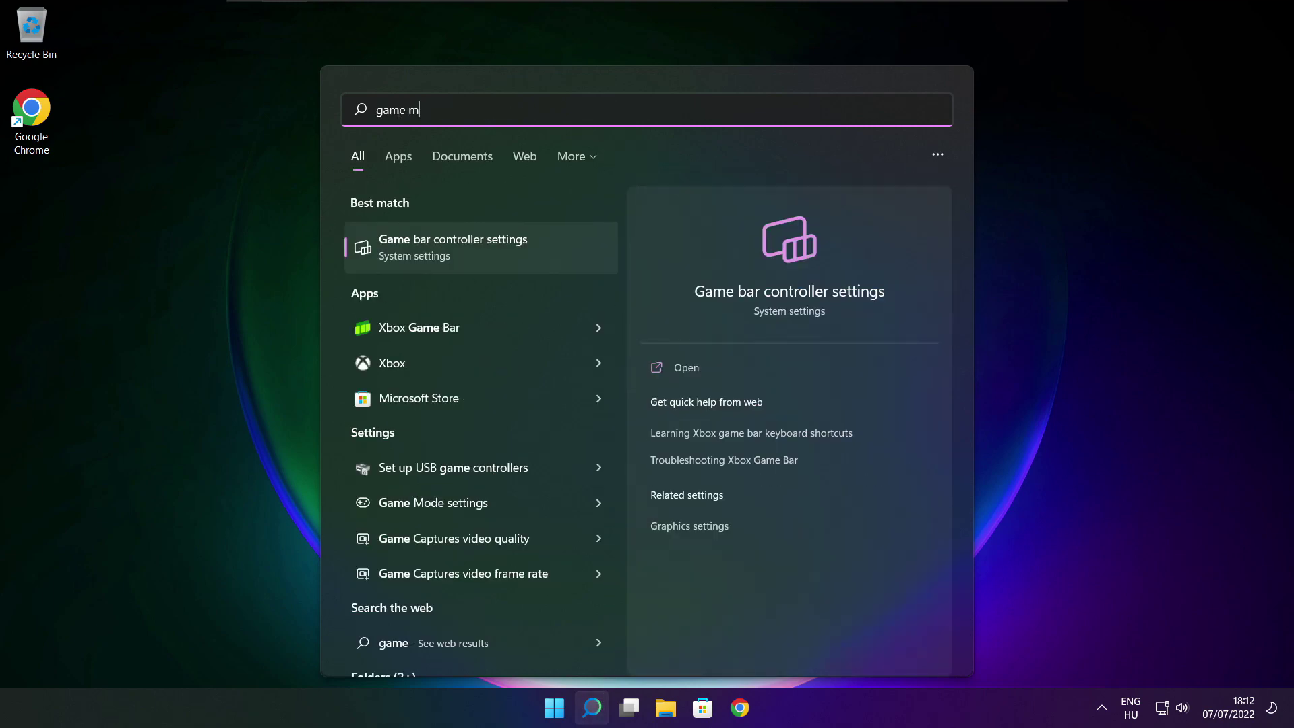
{"action": "type", "text": "ode settings"}
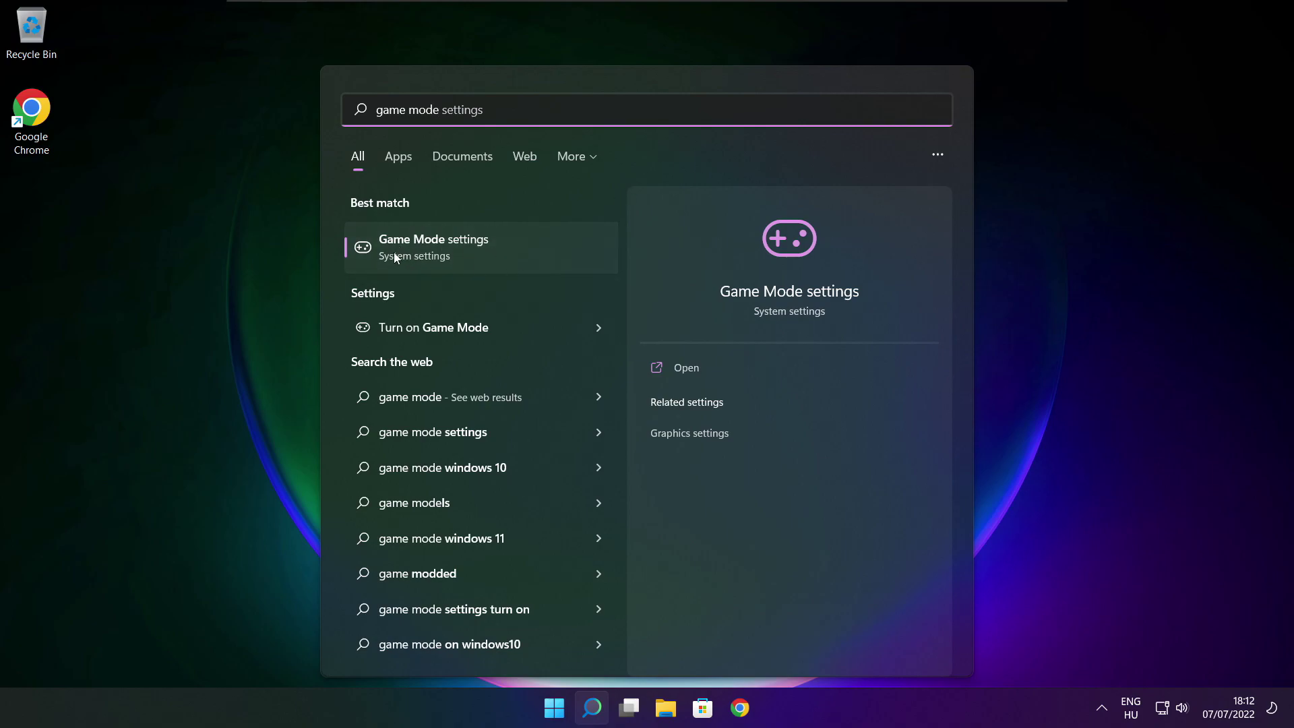
{"action": "left_click", "coordinate": [512, 248]}
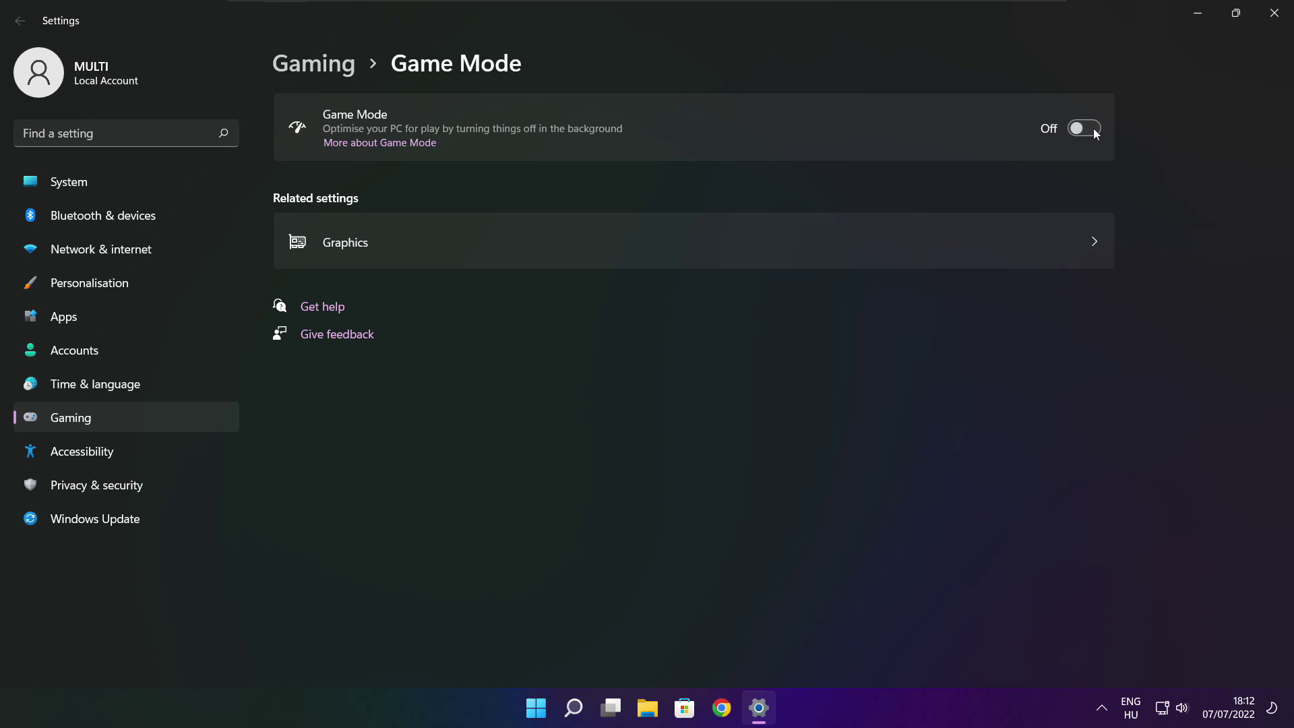
Step: Turn Off the controller button shortcut for Xbox Game Bar and close Settings
{"action": "left_click", "coordinate": [319, 70]}
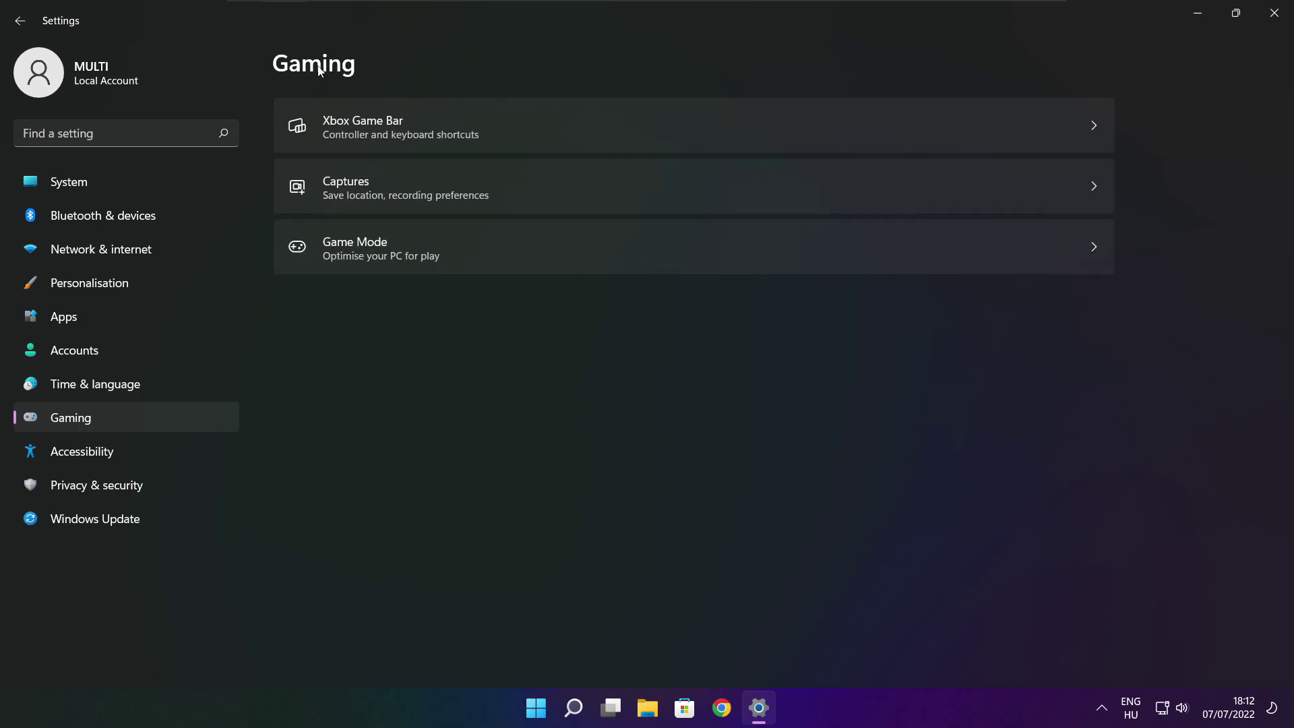
{"action": "left_click", "coordinate": [527, 139]}
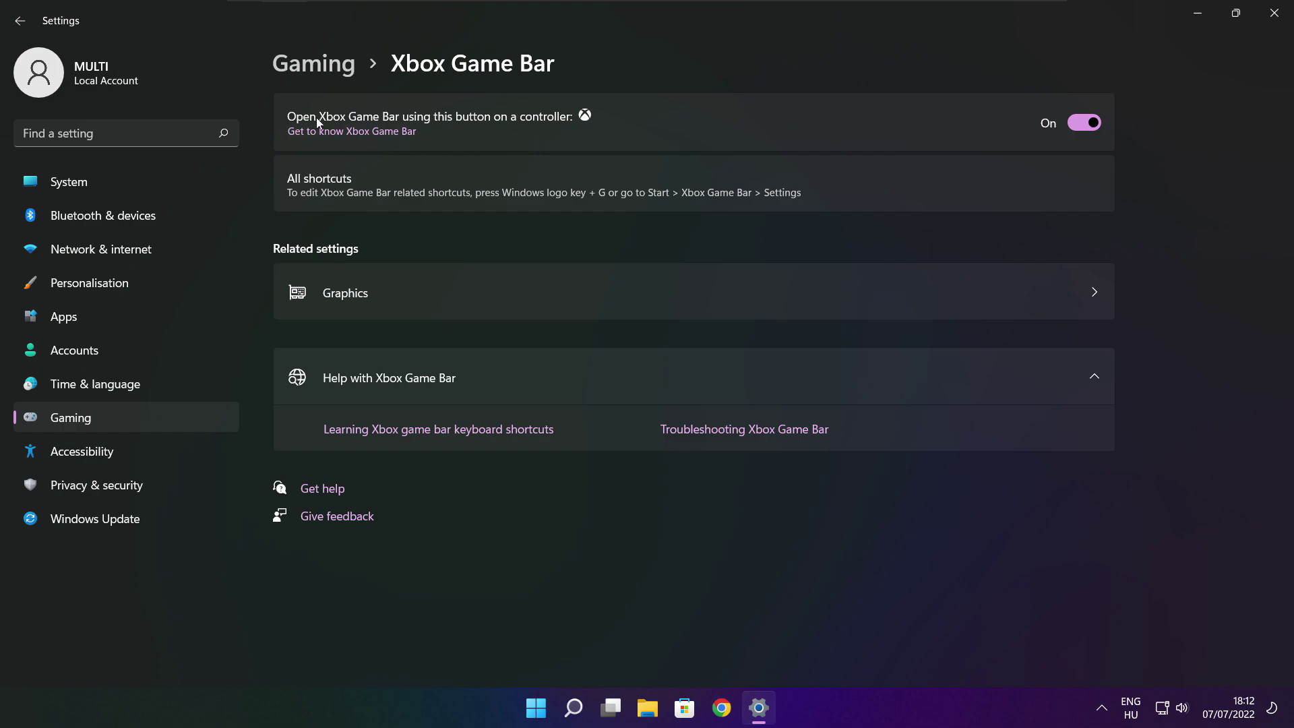
{"action": "left_click", "coordinate": [1076, 127]}
{"action": "left_click", "coordinate": [1274, 20]}
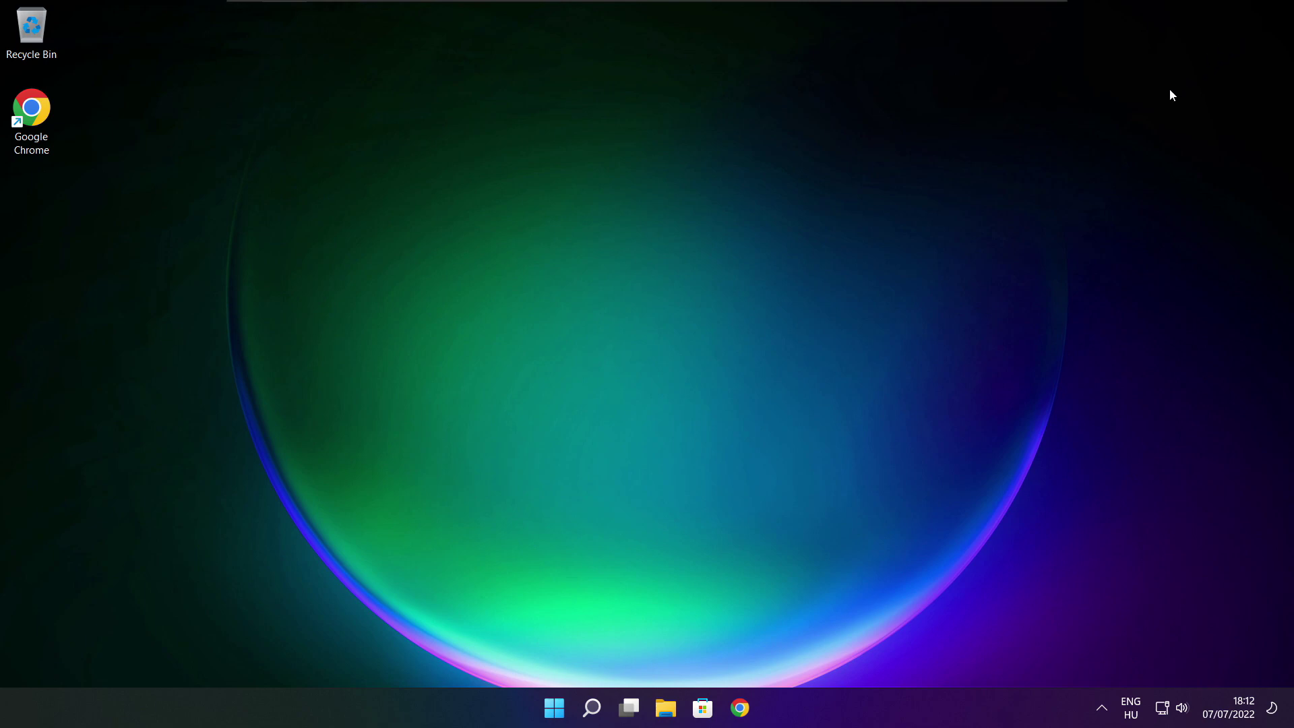
Step: Launch Task Manager from the Start button's context menu to list running processes
{"action": "right_click", "coordinate": [557, 709]}
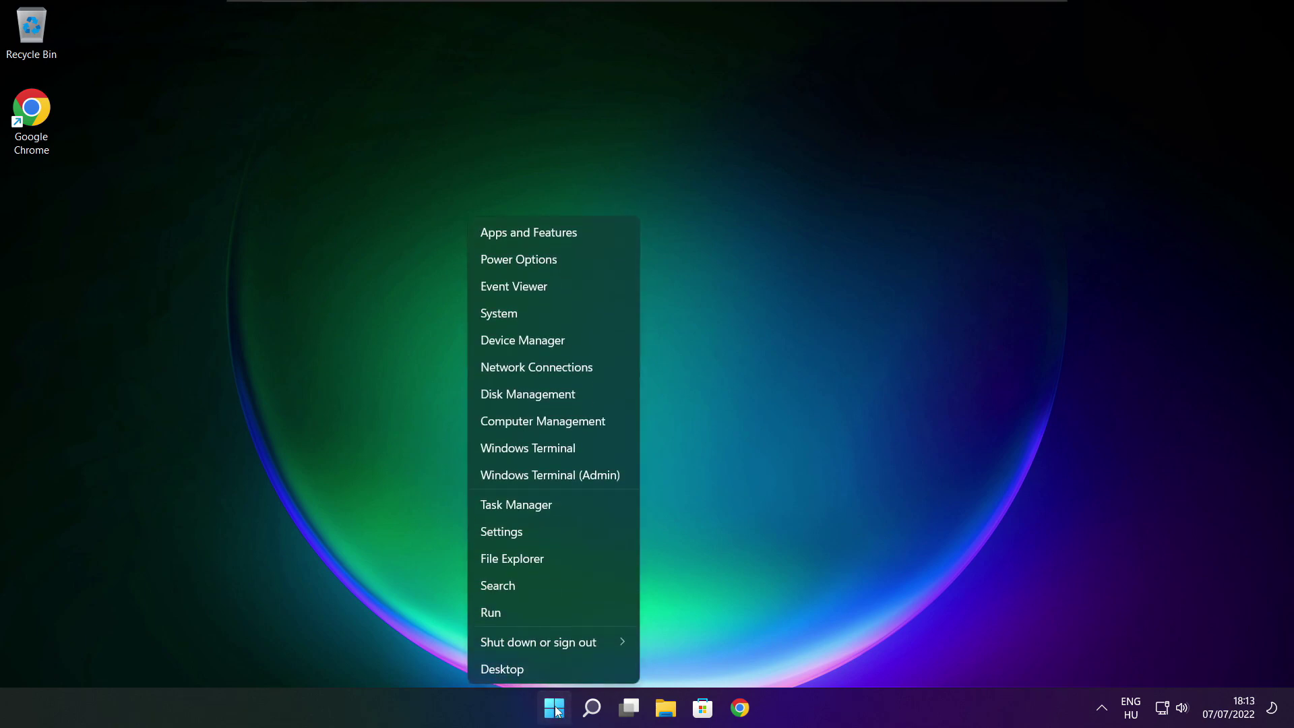
{"action": "left_click", "coordinate": [558, 505]}
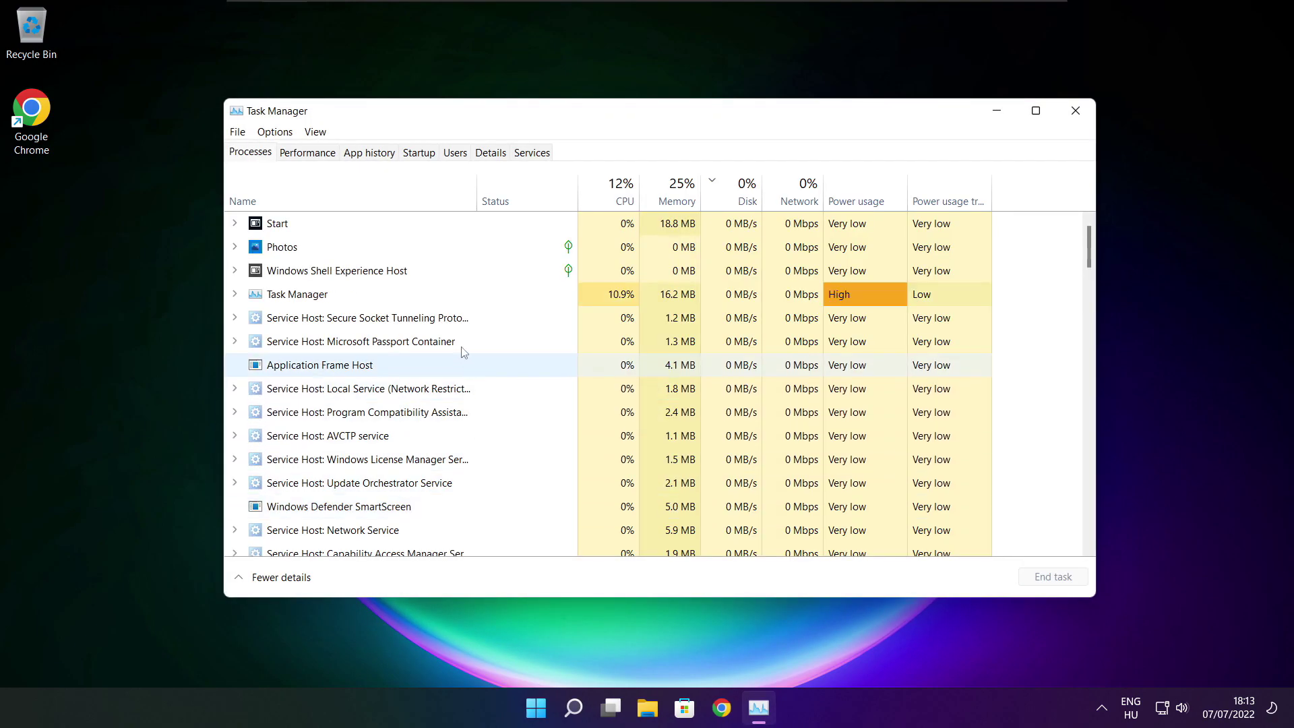
Step: Disable Cortana, Microsoft Edge, Microsoft Teams and Terminal on the Startup tab
{"action": "left_click", "coordinate": [423, 156]}
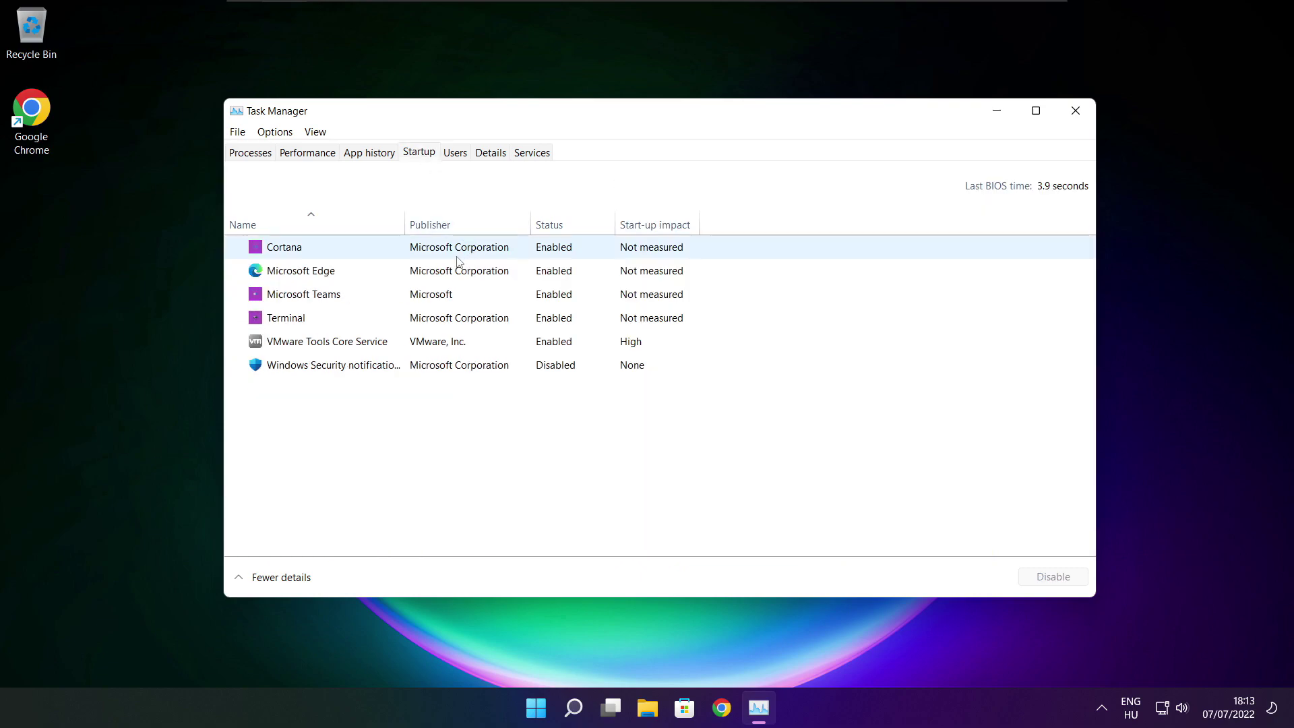
{"action": "left_click", "coordinate": [465, 256]}
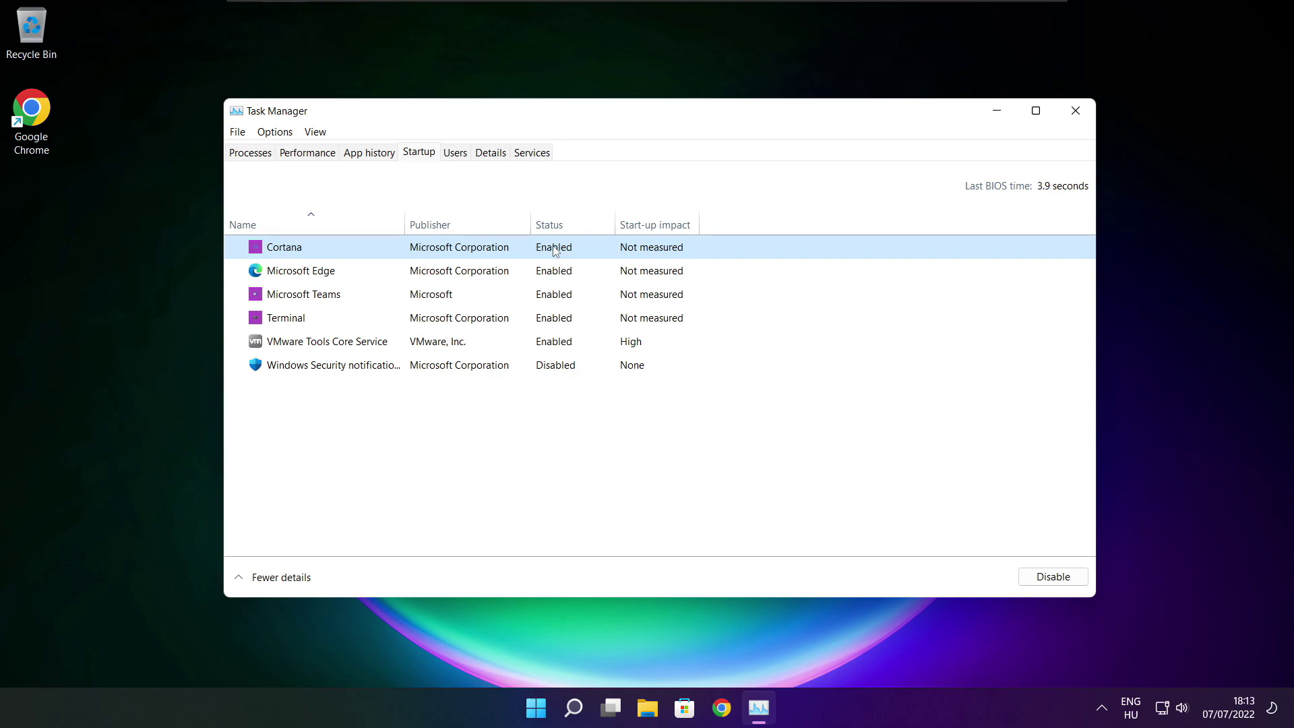
{"action": "left_click", "coordinate": [1055, 584]}
{"action": "left_click", "coordinate": [403, 277]}
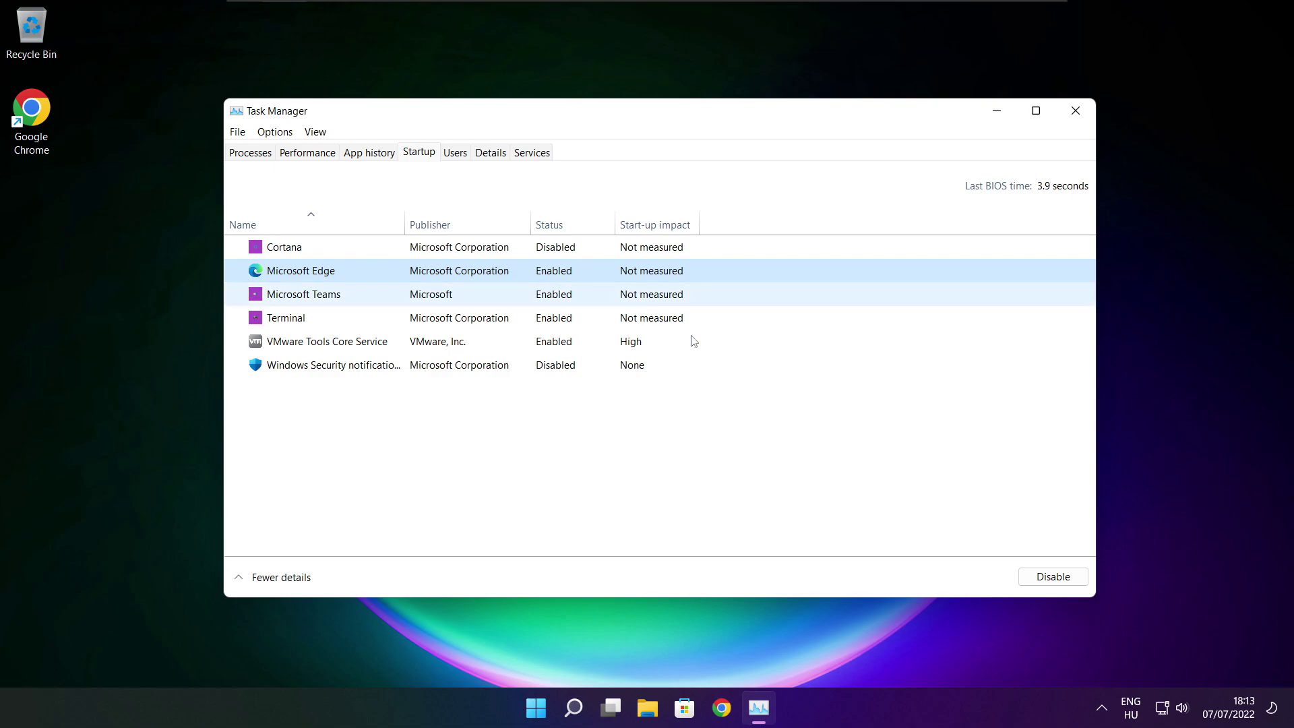
{"action": "left_click", "coordinate": [1051, 577]}
{"action": "left_click", "coordinate": [571, 297]}
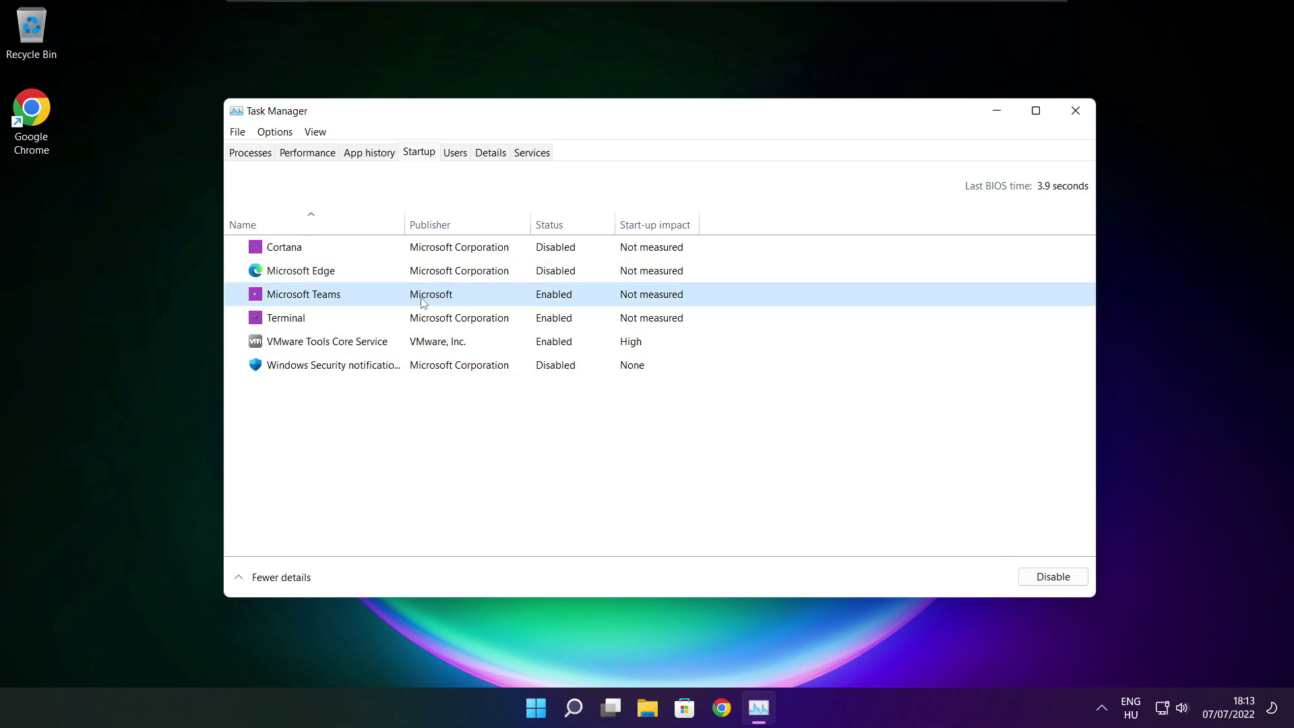
{"action": "left_click", "coordinate": [1073, 581]}
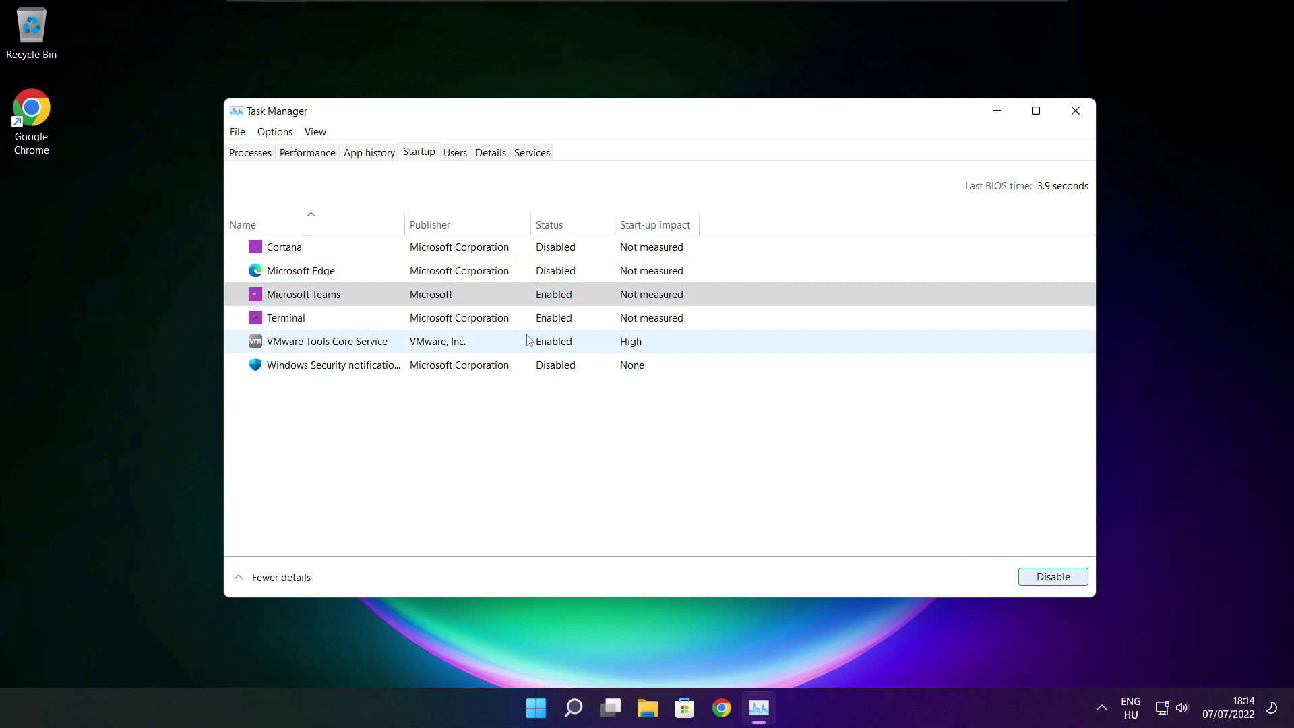
{"action": "left_click", "coordinate": [492, 327]}
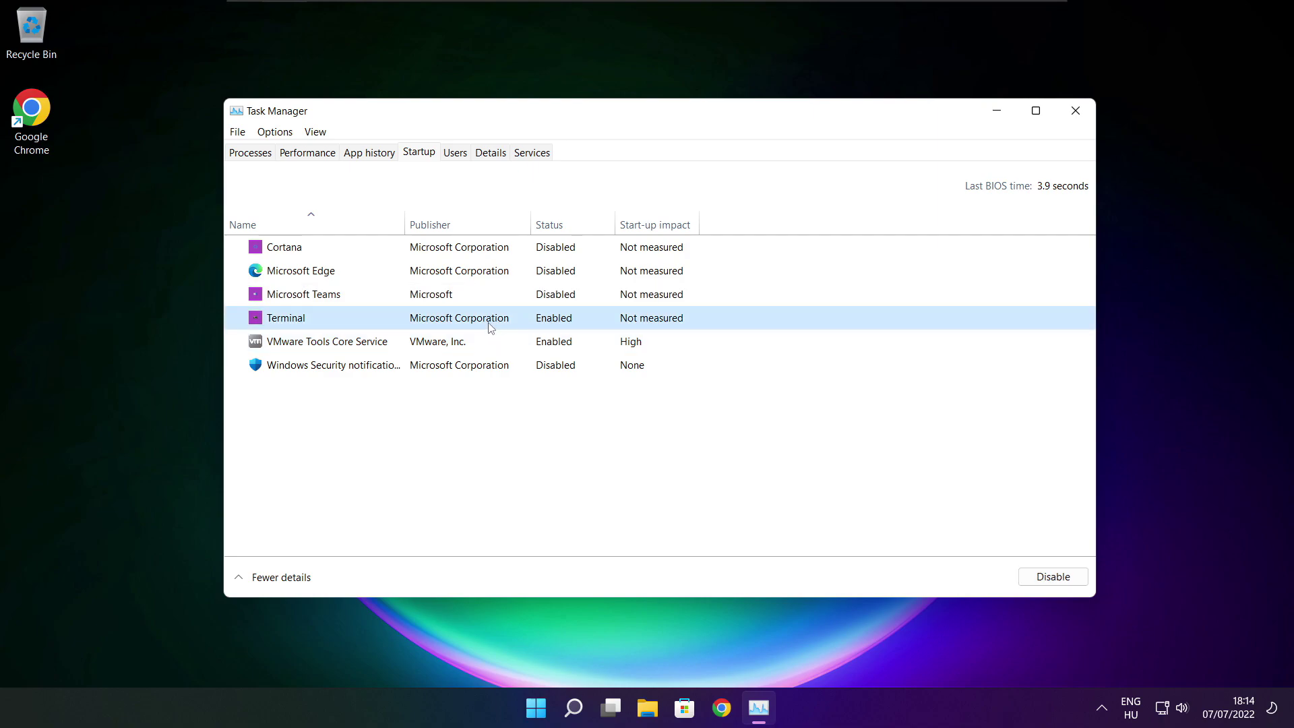
{"action": "left_click", "coordinate": [1071, 581]}
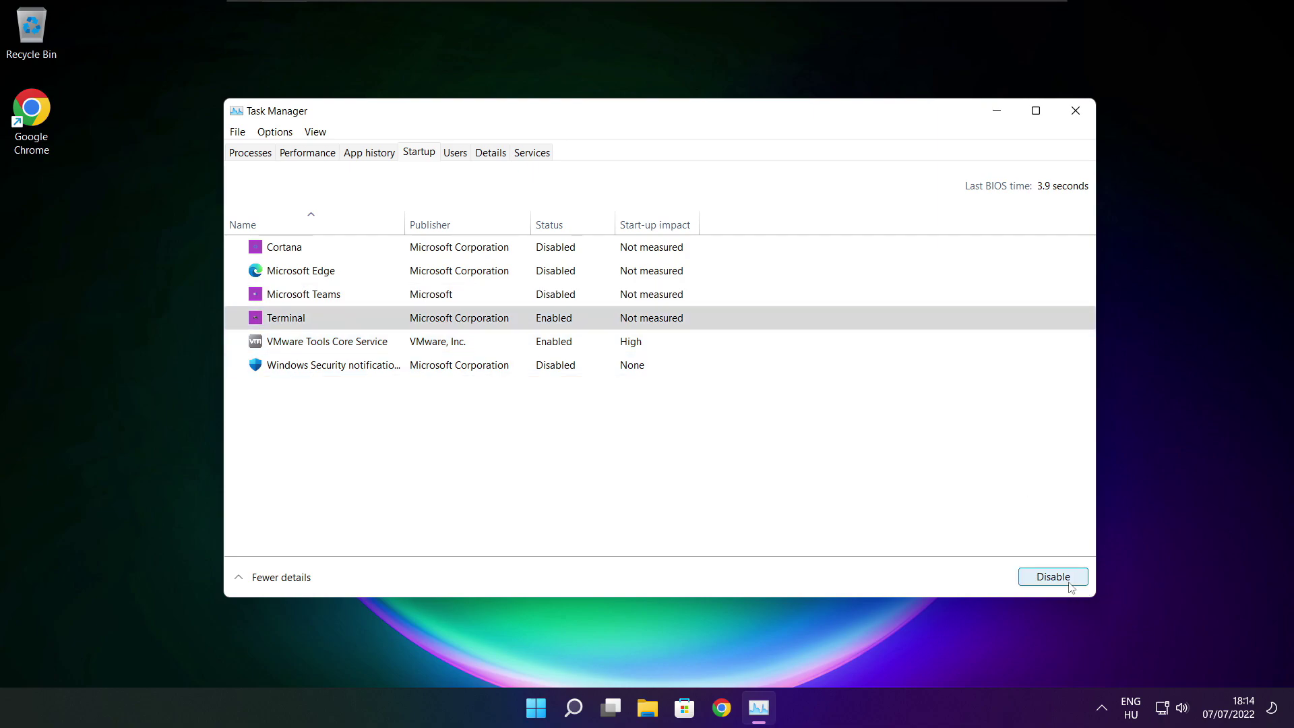
{"action": "left_click", "coordinate": [586, 318]}
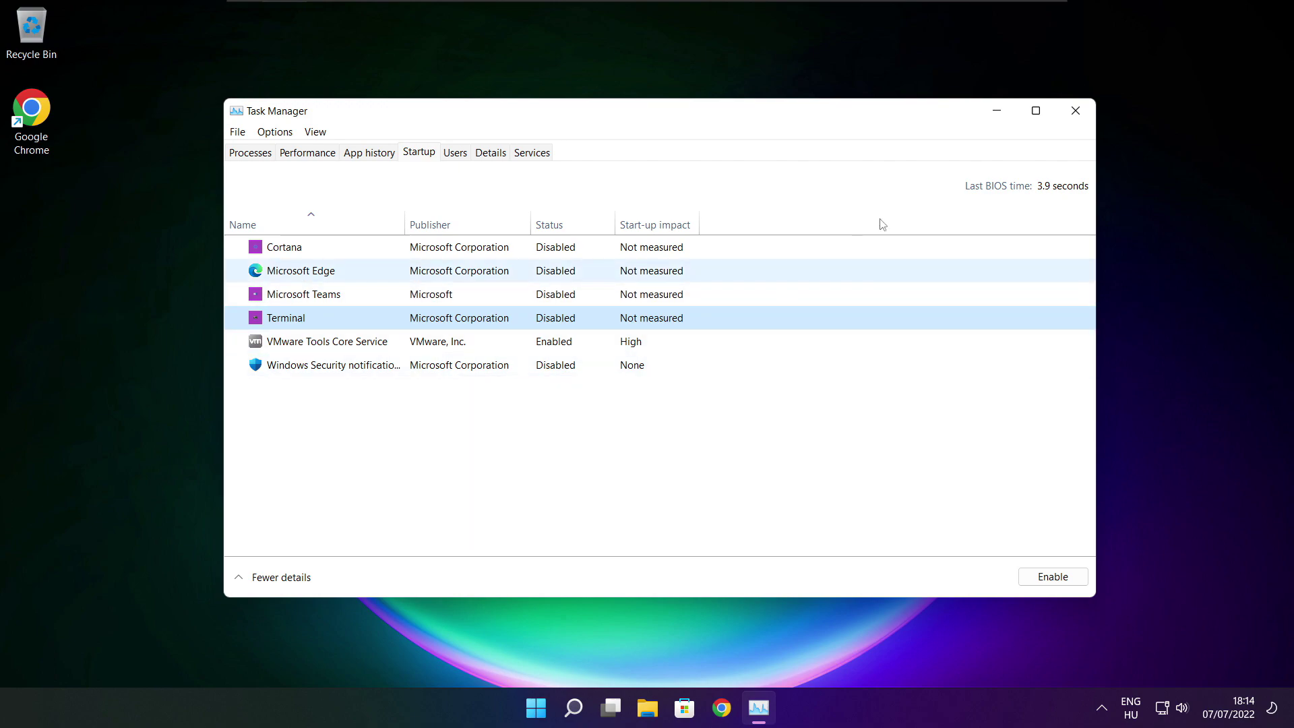
Step: Close Task Manager and launch Defragment and Optimise Drives by searching 'optimise'
{"action": "left_click", "coordinate": [1075, 111]}
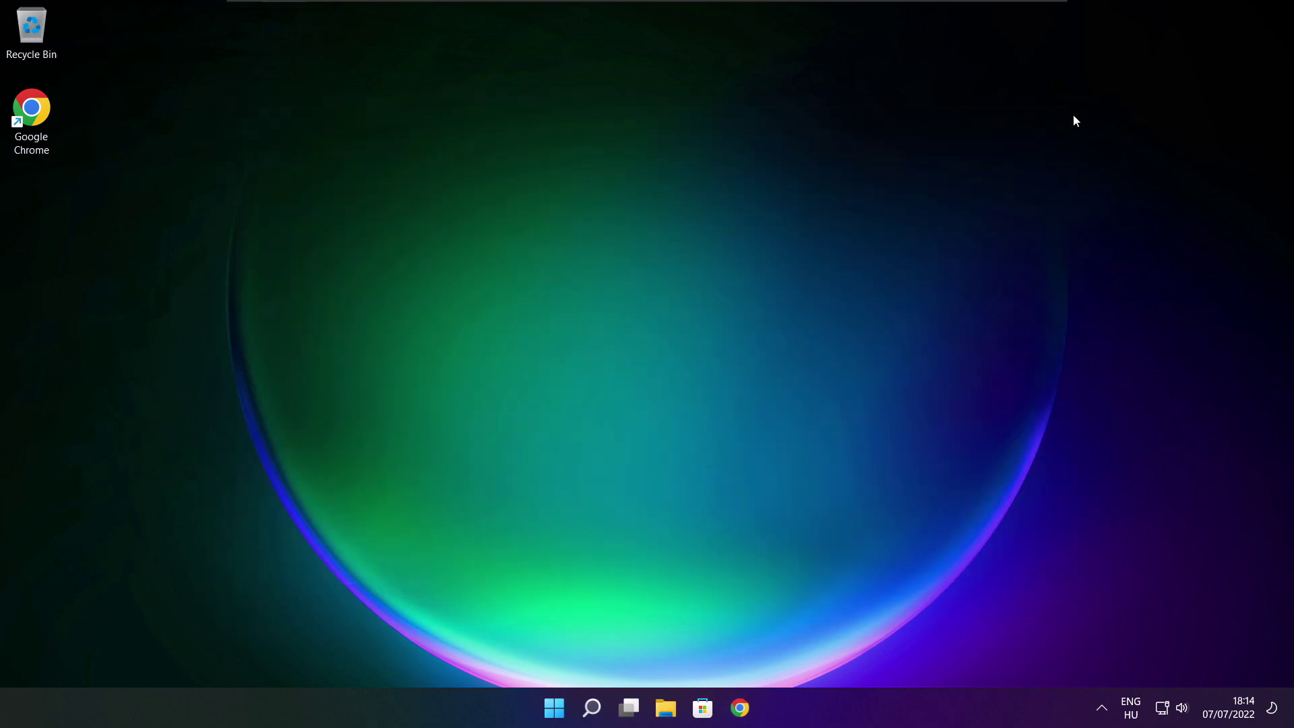
{"action": "left_click", "coordinate": [593, 714]}
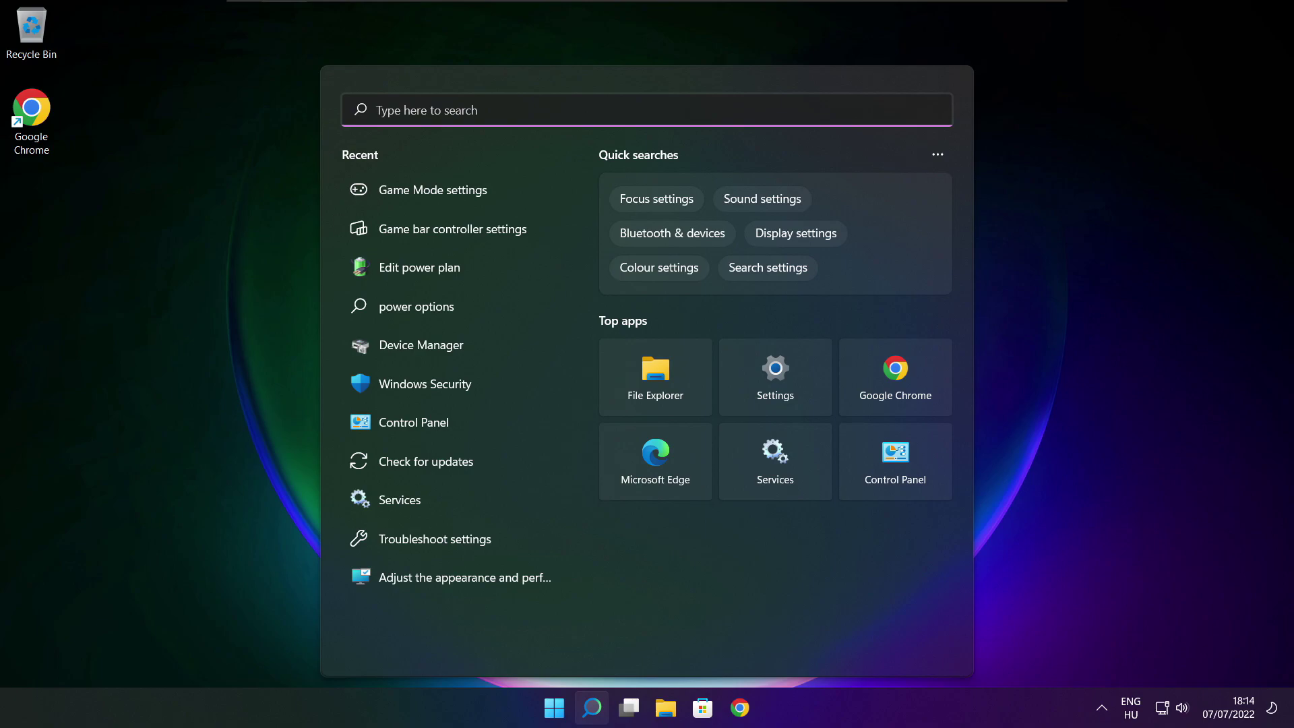
{"action": "type", "text": "opti"}
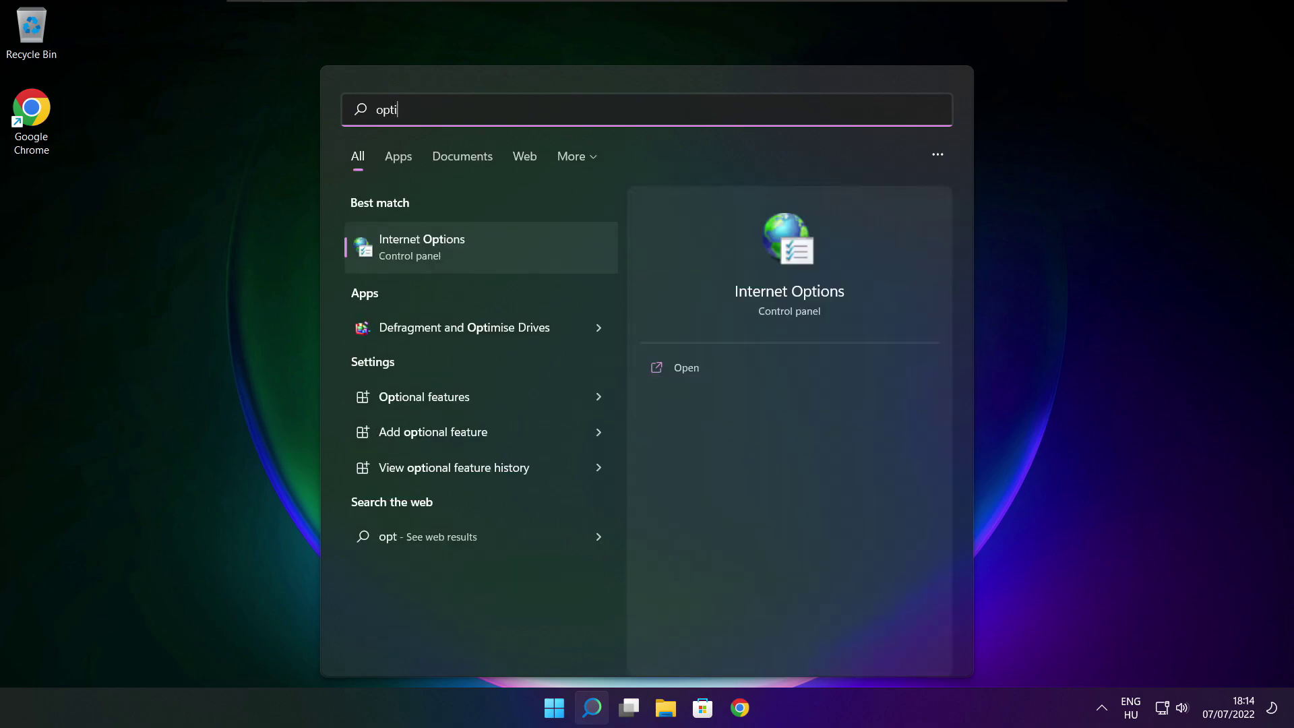
{"action": "type", "text": "mise"}
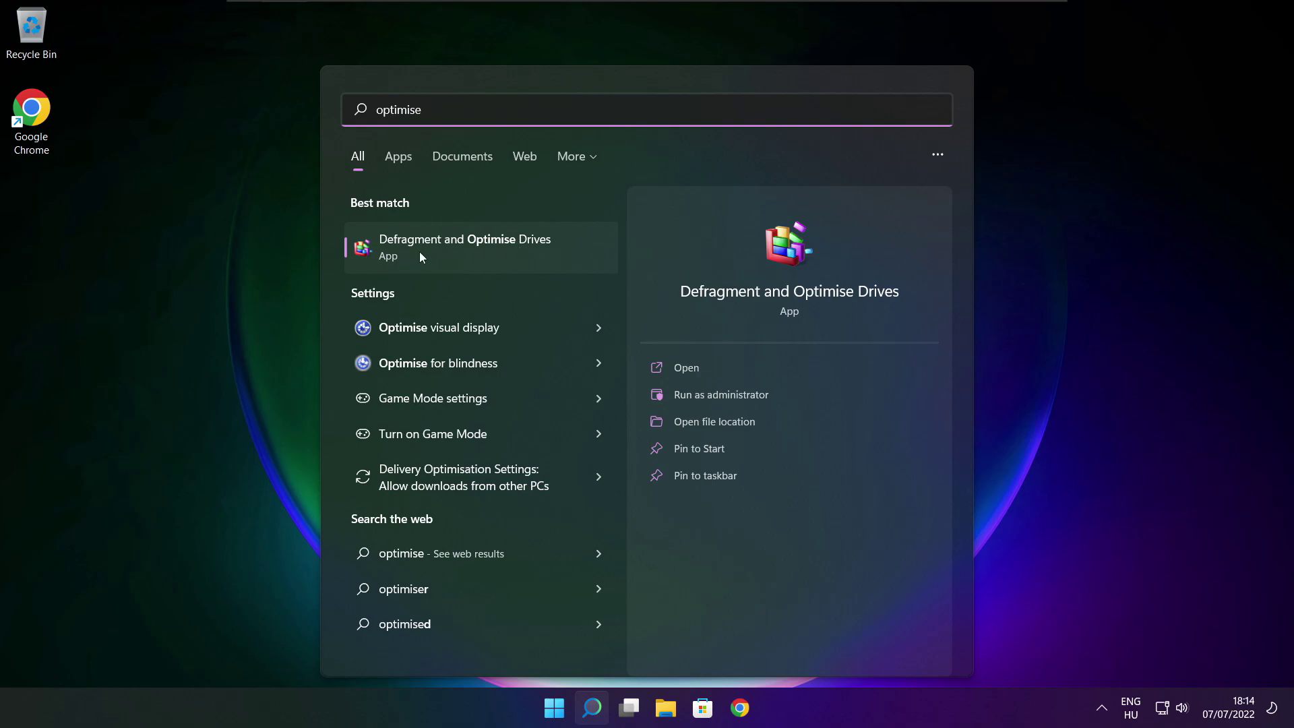
{"action": "left_click", "coordinate": [497, 246]}
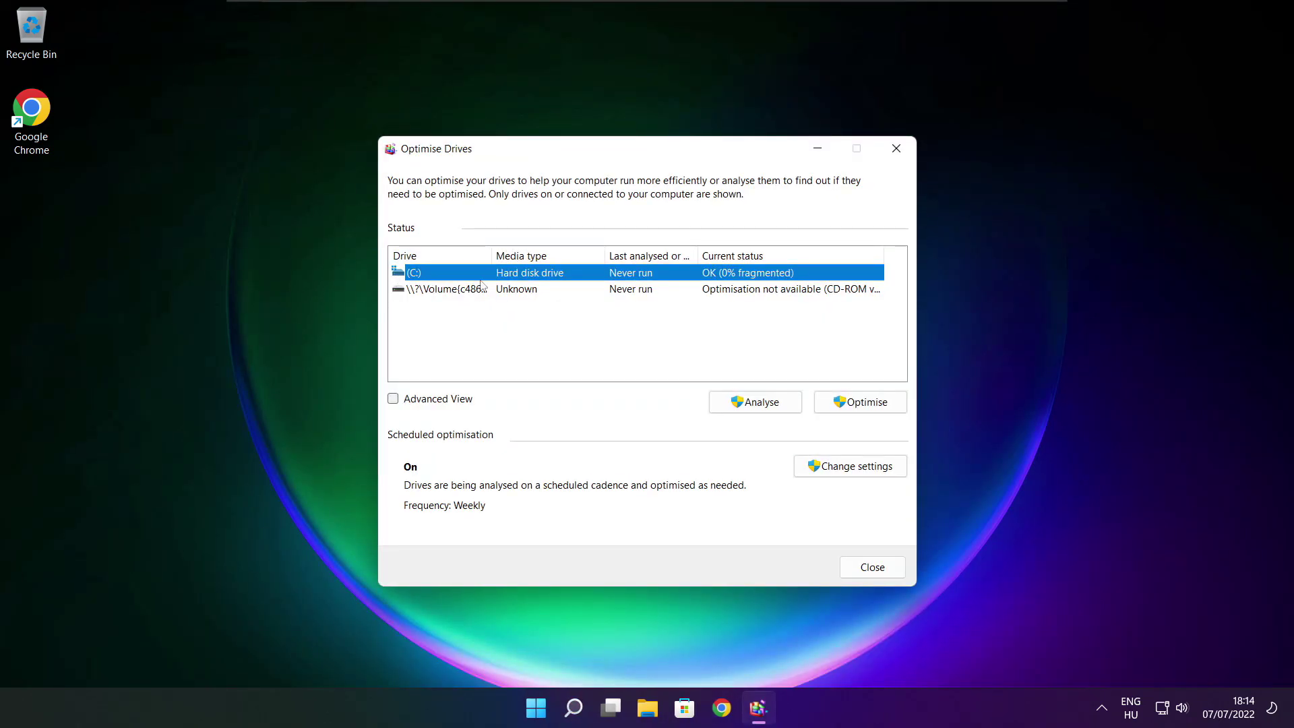
Step: Analyse drive C: (9% fragmented) and start optimising it
{"action": "left_click", "coordinate": [747, 402]}
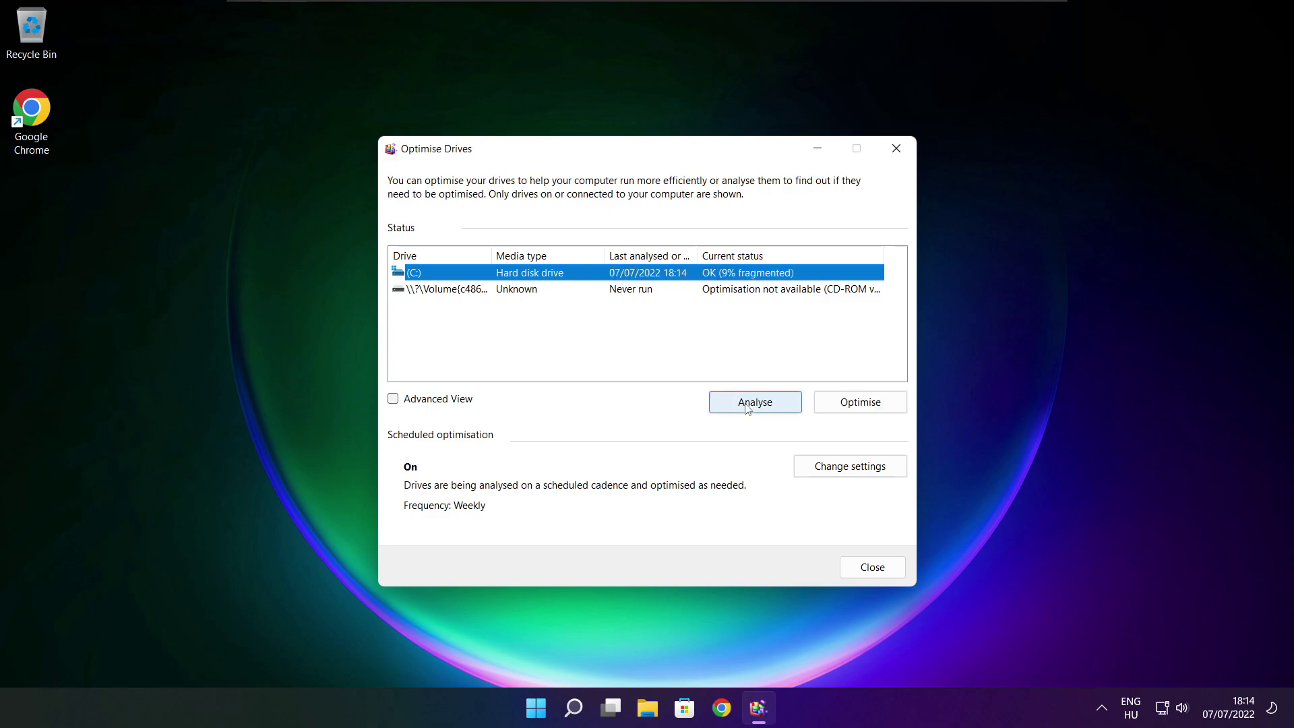
{"action": "left_click", "coordinate": [869, 408]}
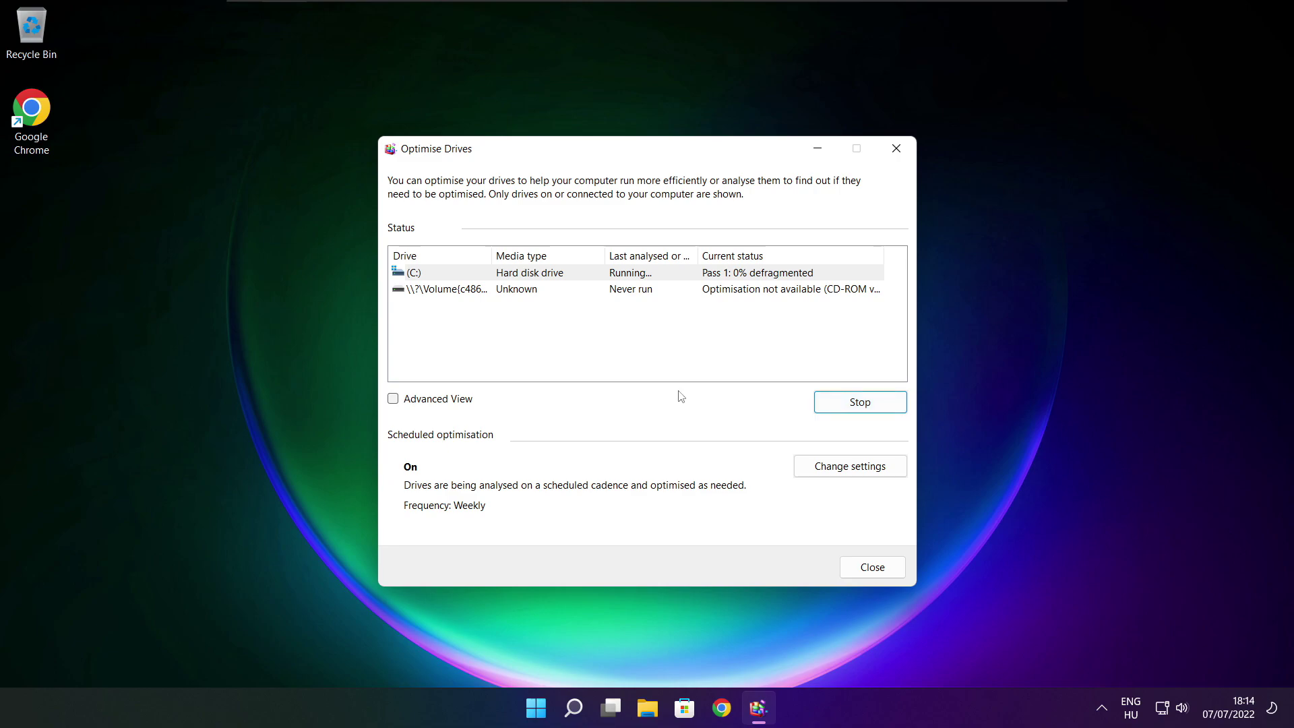
Step: Close Optimise Drives and reach the Windows Update page by searching 'updates'
{"action": "key", "text": "alt+F4"}
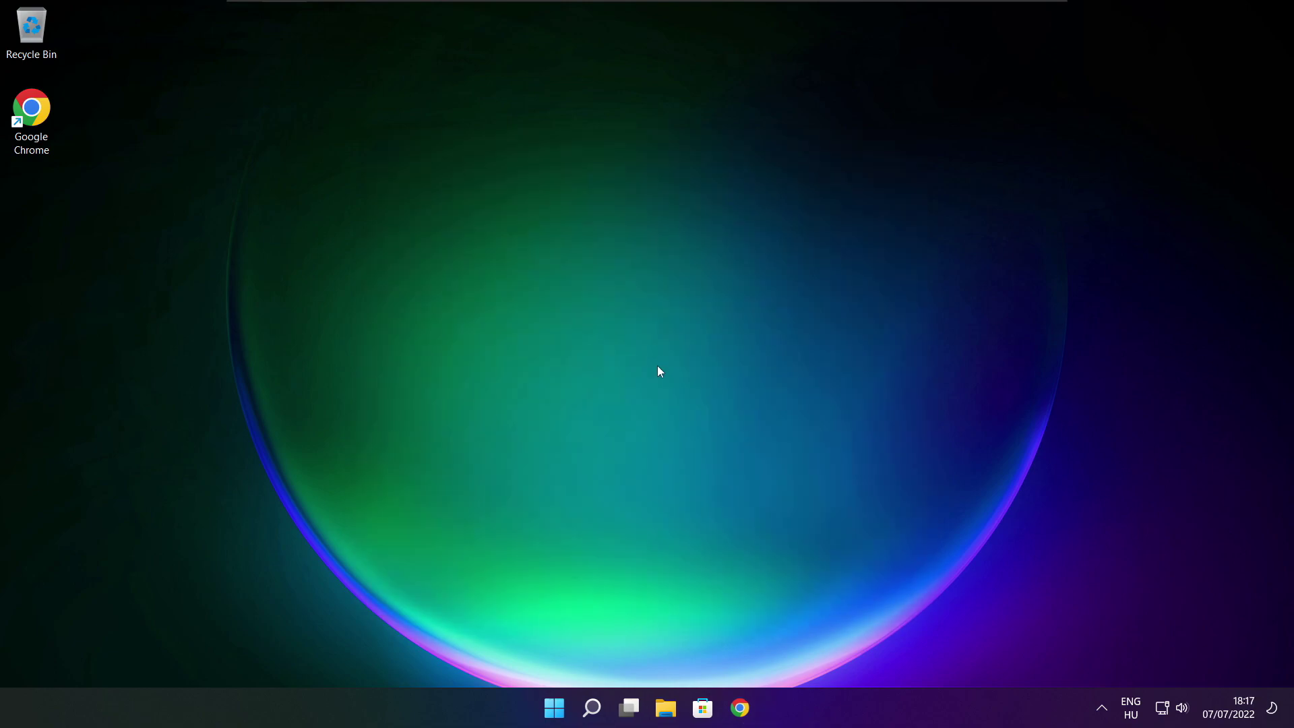
{"action": "left_click", "coordinate": [592, 705]}
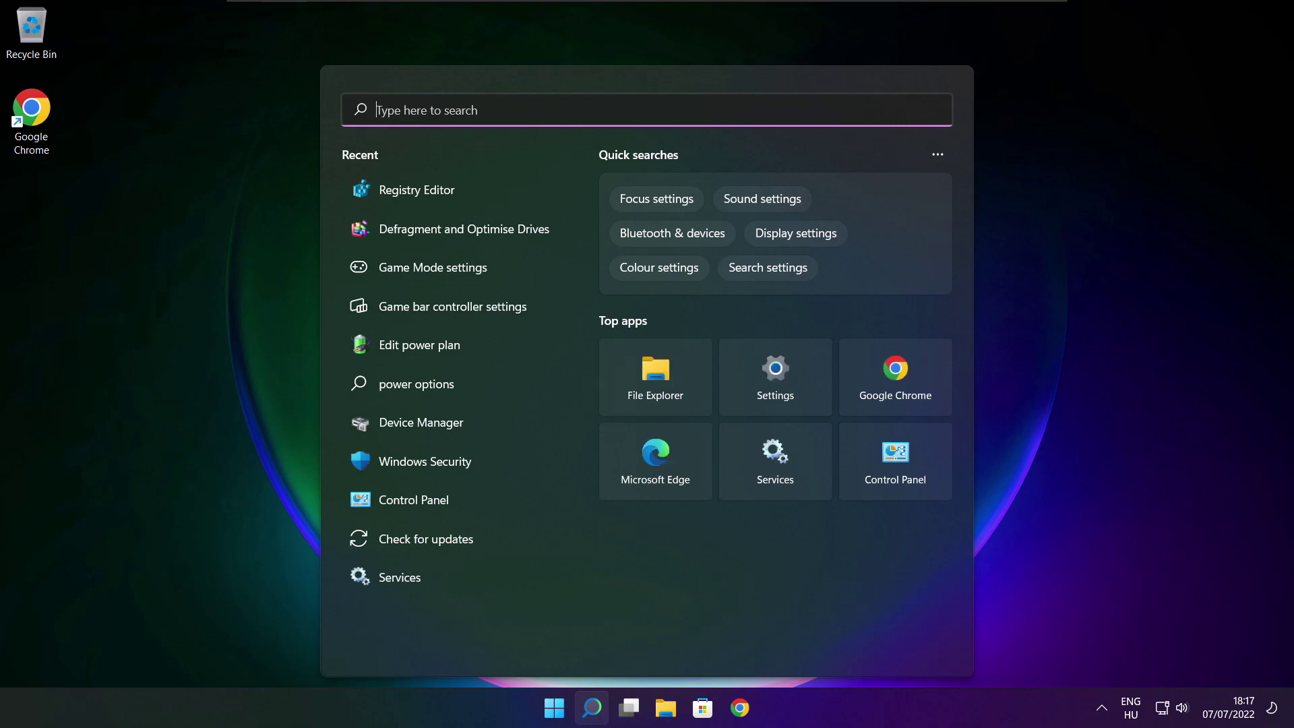
{"action": "type", "text": "updates"}
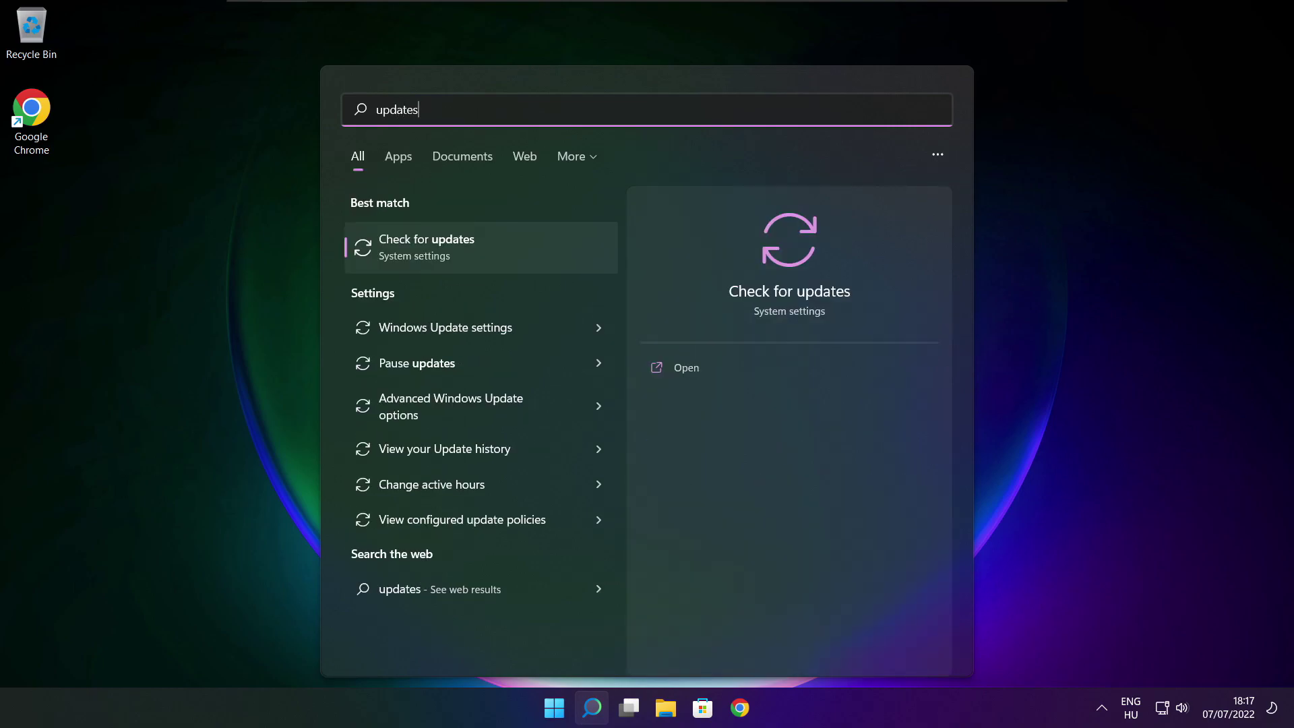
{"action": "left_click", "coordinate": [470, 251]}
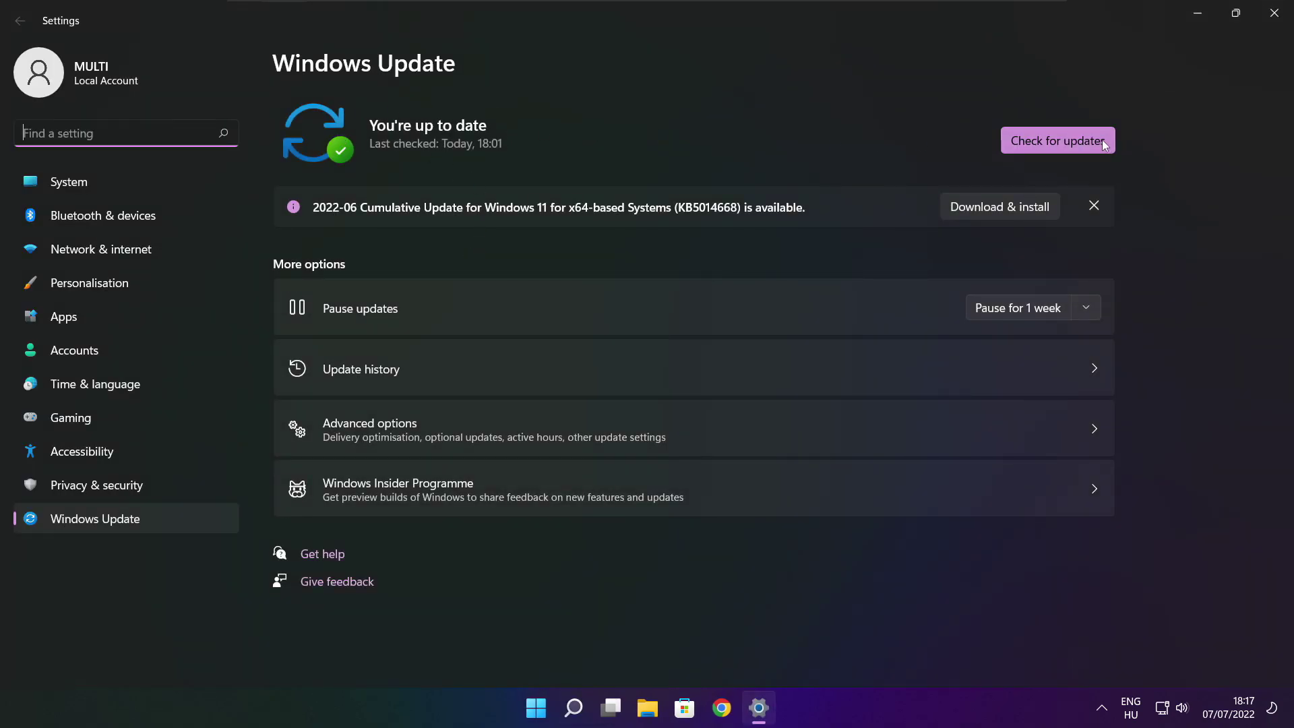
Step: Run a fresh Windows Update check, last checked 18:18, then close Settings
{"action": "left_click", "coordinate": [1057, 140]}
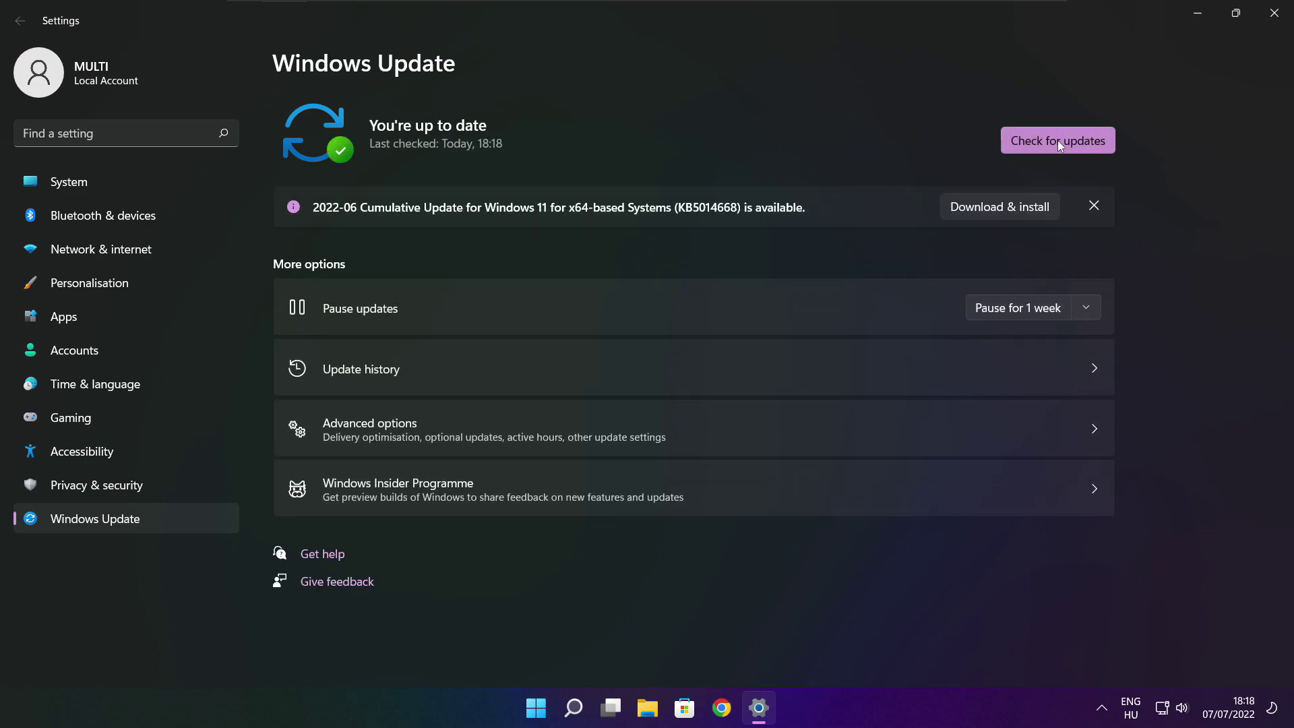
{"action": "left_click", "coordinate": [1273, 17]}
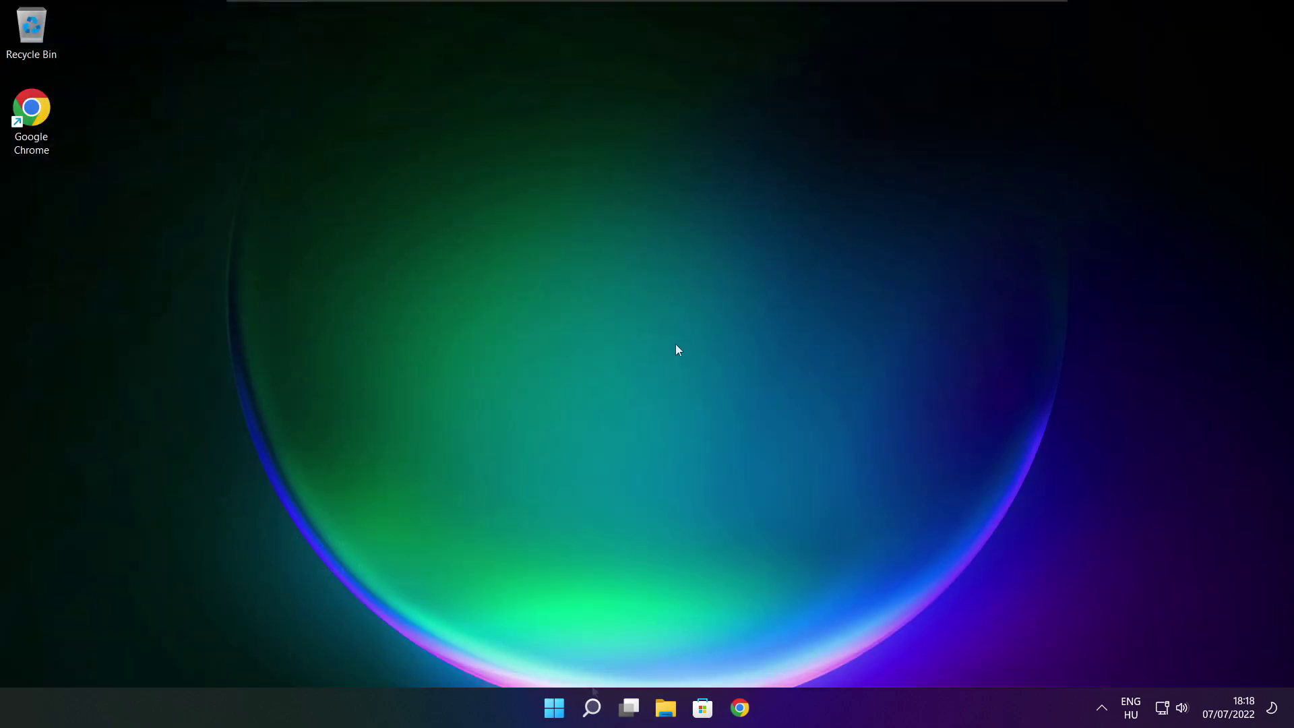
Step: Search Windows for 'regedit' to find Registry Editor
{"action": "left_click", "coordinate": [592, 708]}
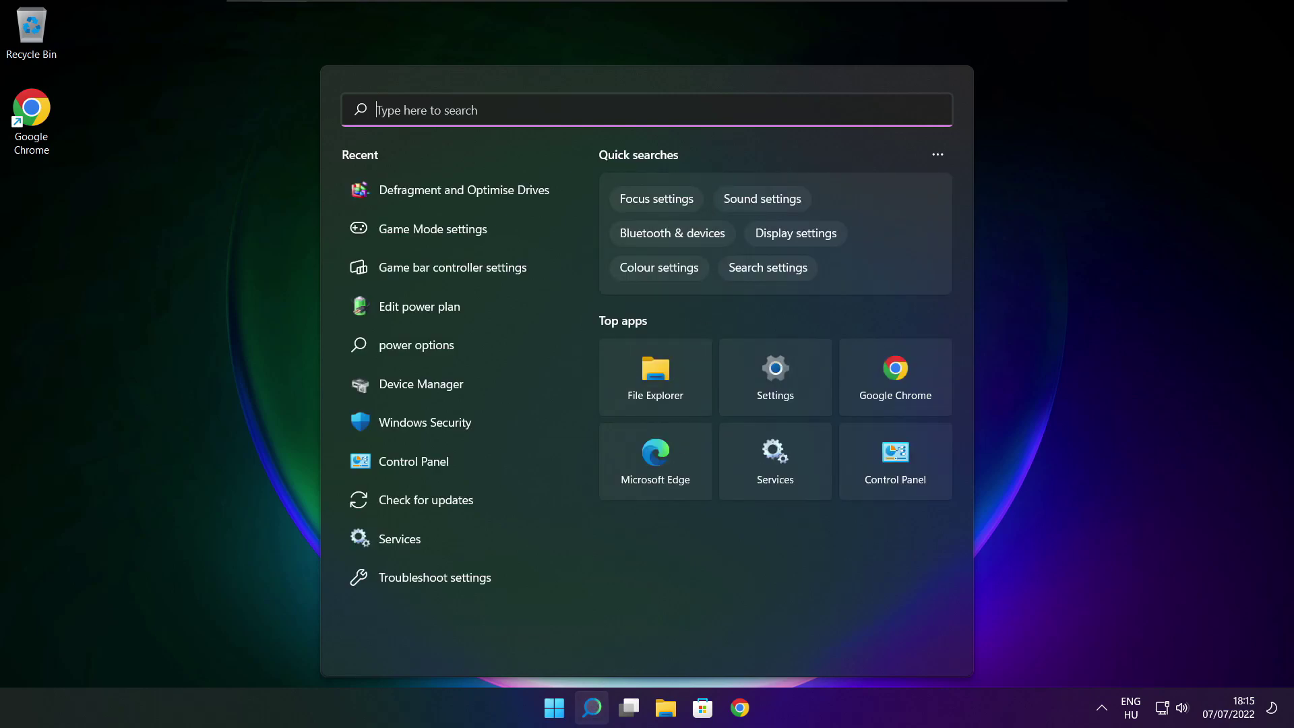
{"action": "type", "text": "regedit"}
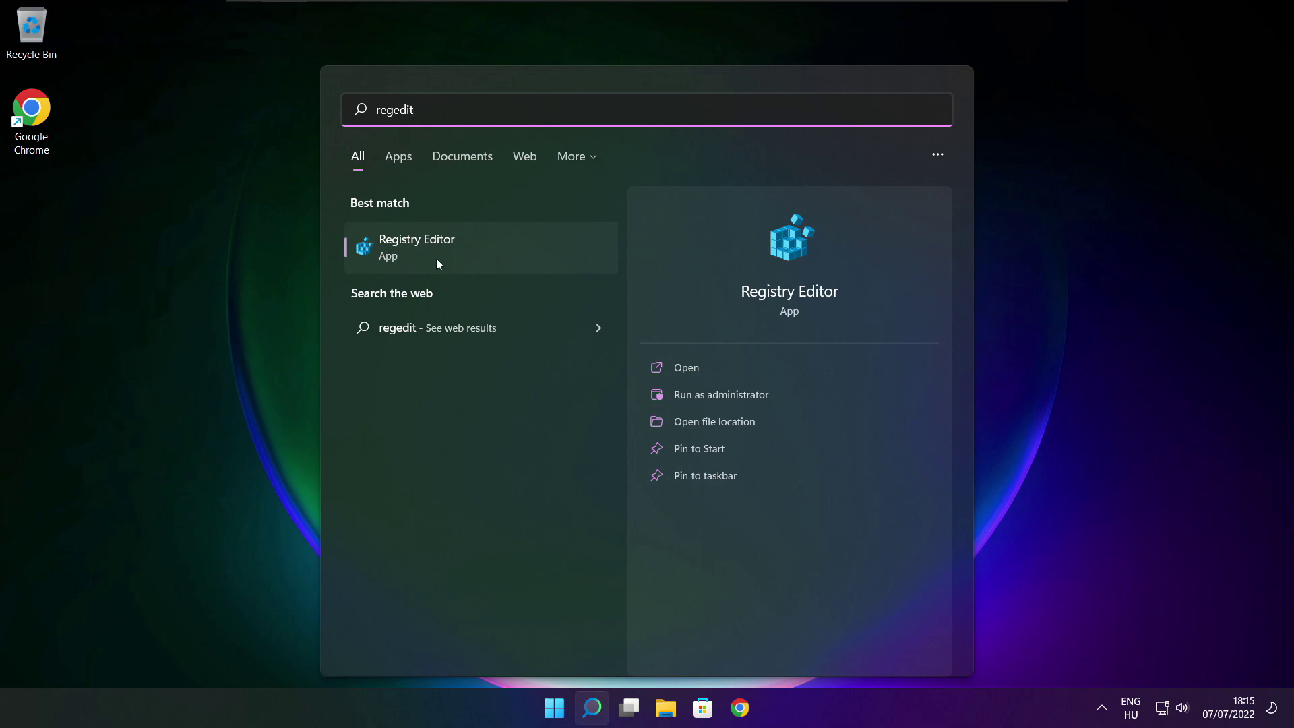
Step: Launch Registry Editor, browse to HKEY_CURRENT_USER\System\GameConfigStore, and widen the Name column
{"action": "left_click", "coordinate": [492, 246]}
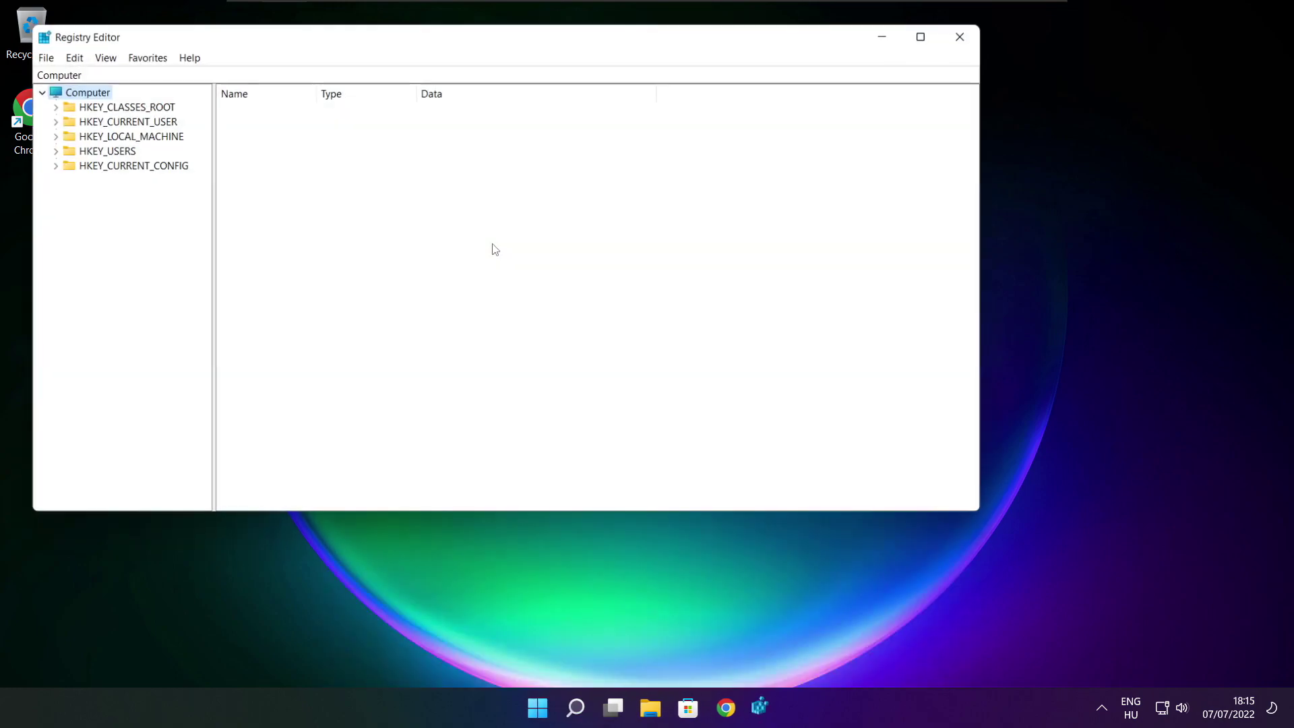
{"action": "left_click_drag", "start_coordinate": [390, 35], "coordinate": [526, 133]}
{"action": "left_click", "coordinate": [226, 221]}
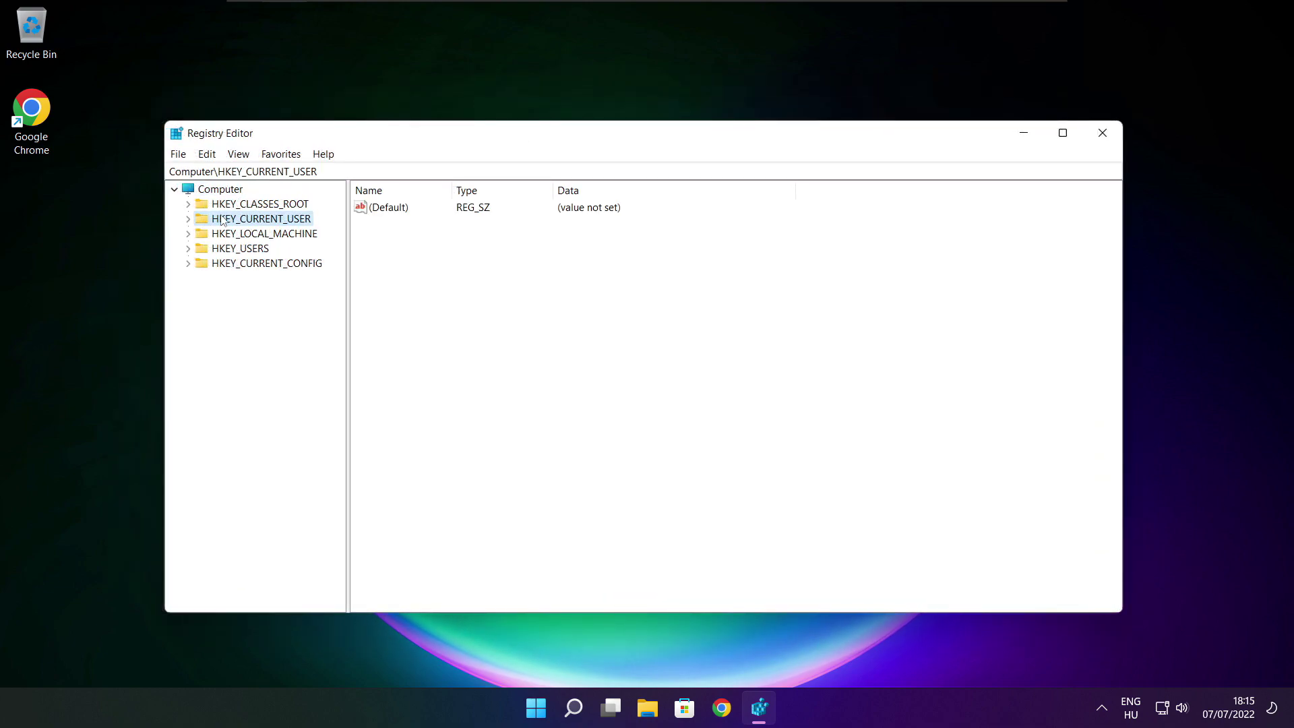
{"action": "left_click", "coordinate": [188, 219]}
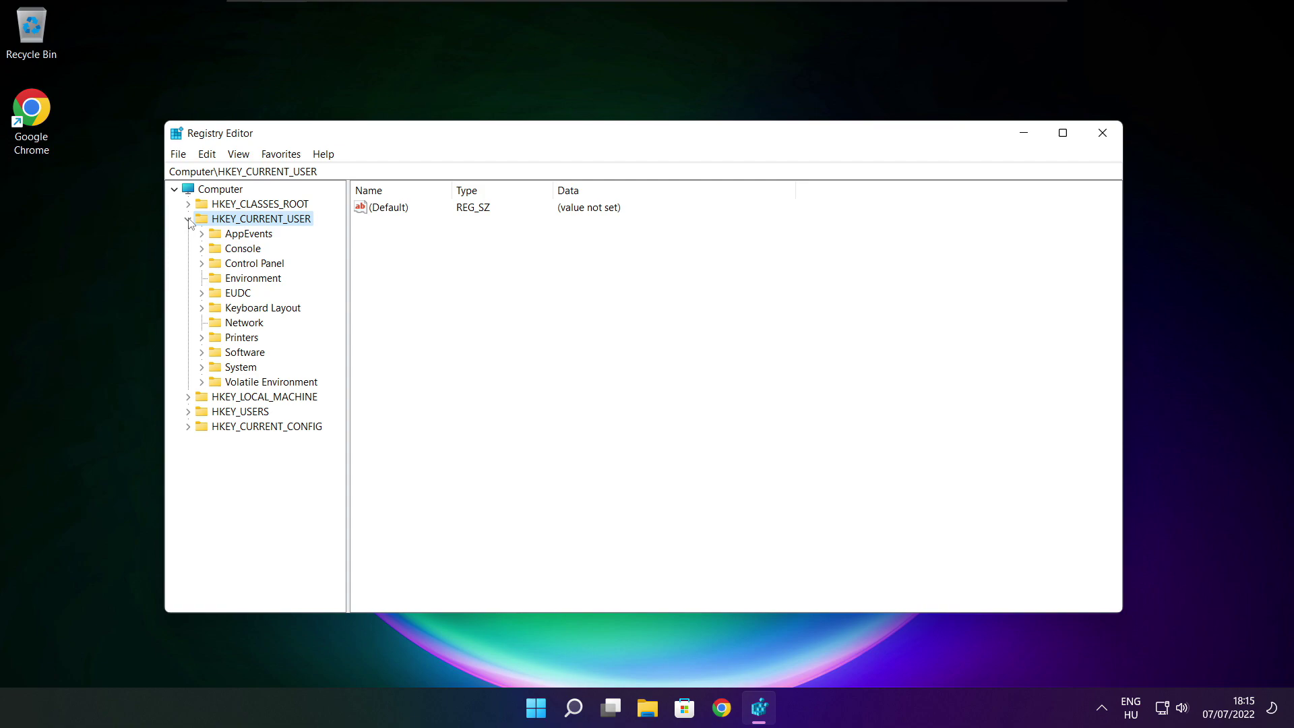
{"action": "left_click", "coordinate": [229, 368]}
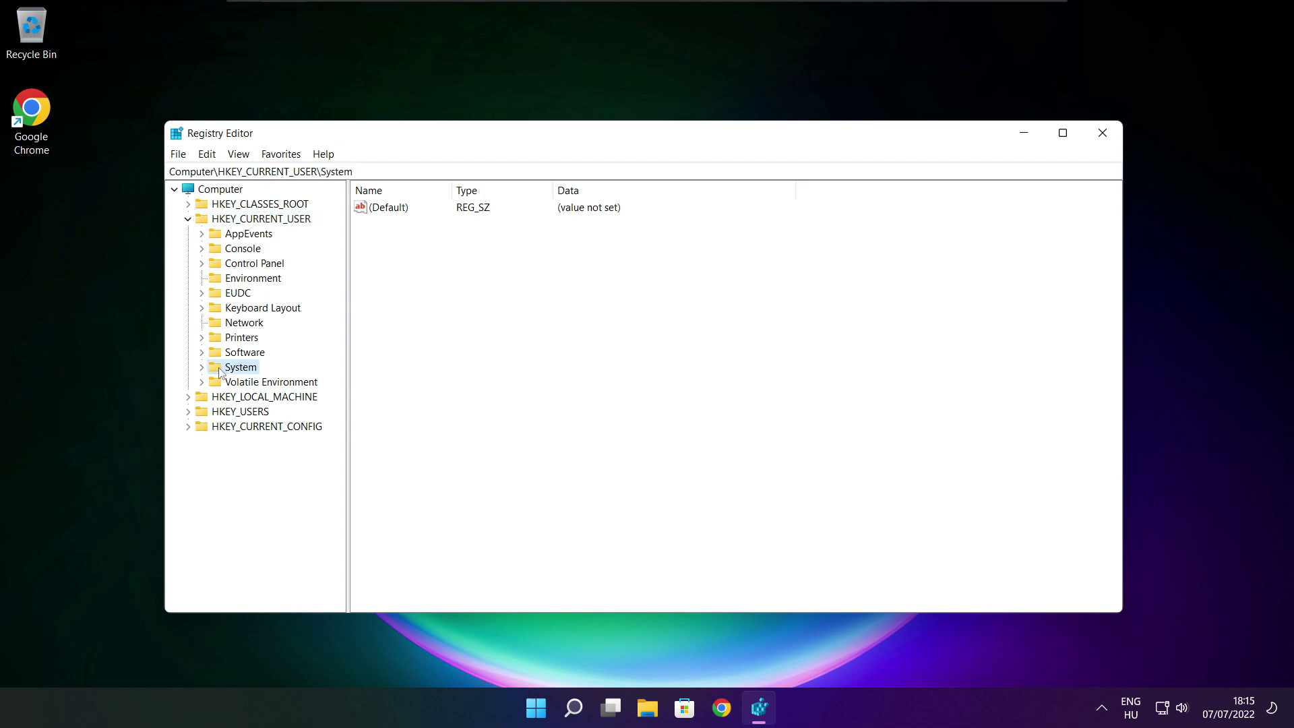
{"action": "left_click", "coordinate": [201, 368]}
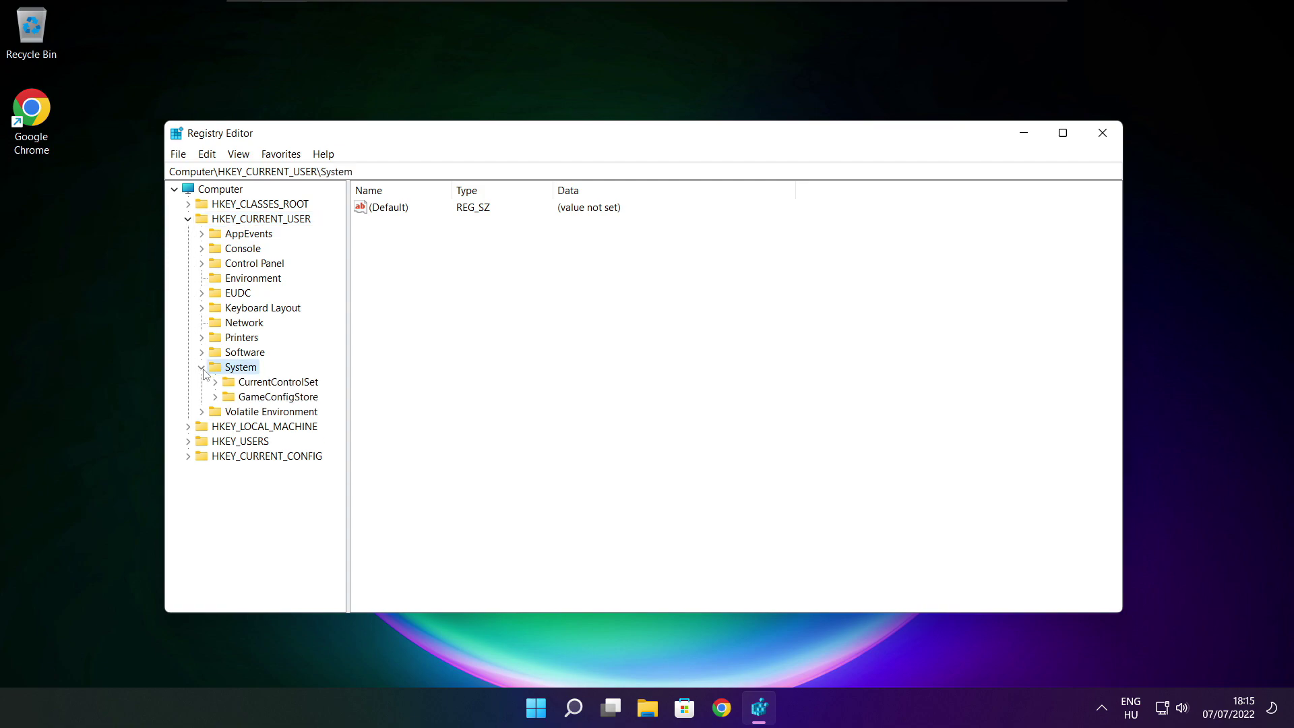
{"action": "left_click", "coordinate": [233, 398]}
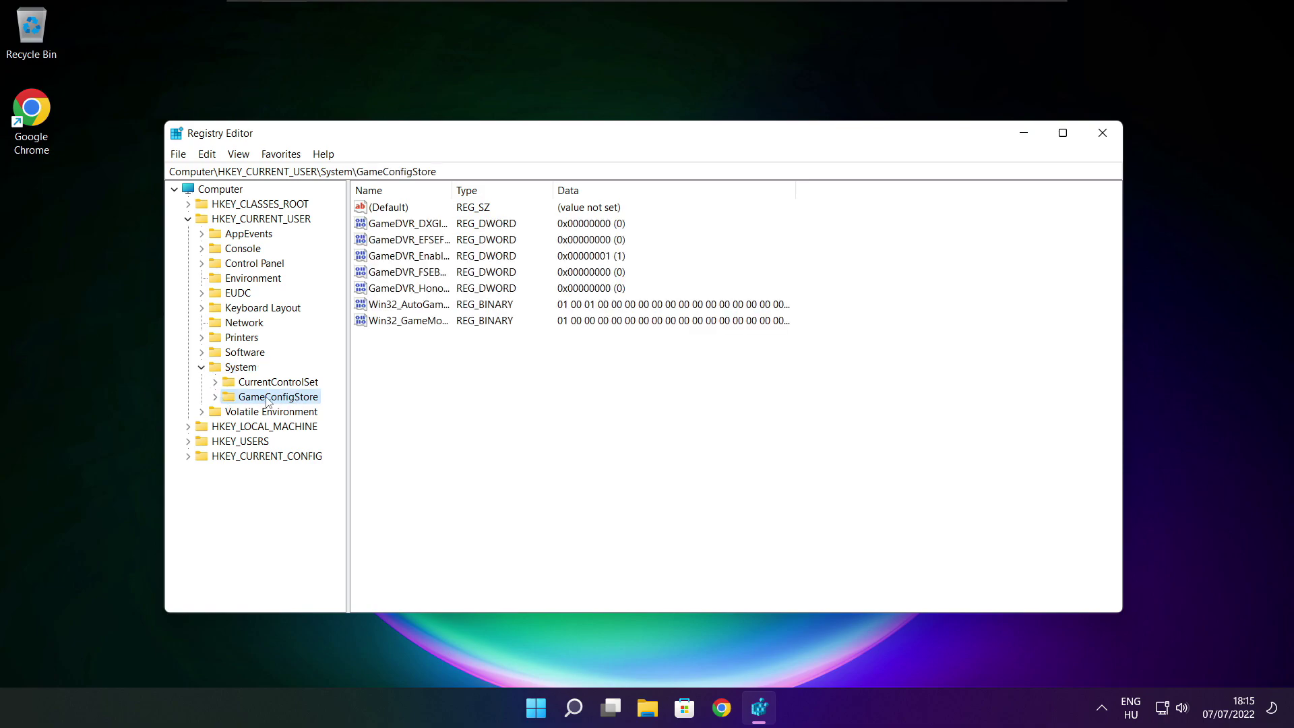
{"action": "left_click_drag", "start_coordinate": [452, 188], "coordinate": [568, 186]}
Step: Change GameDVR_Enabled under GameConfigStore from 1 to 0
{"action": "left_click", "coordinate": [404, 258]}
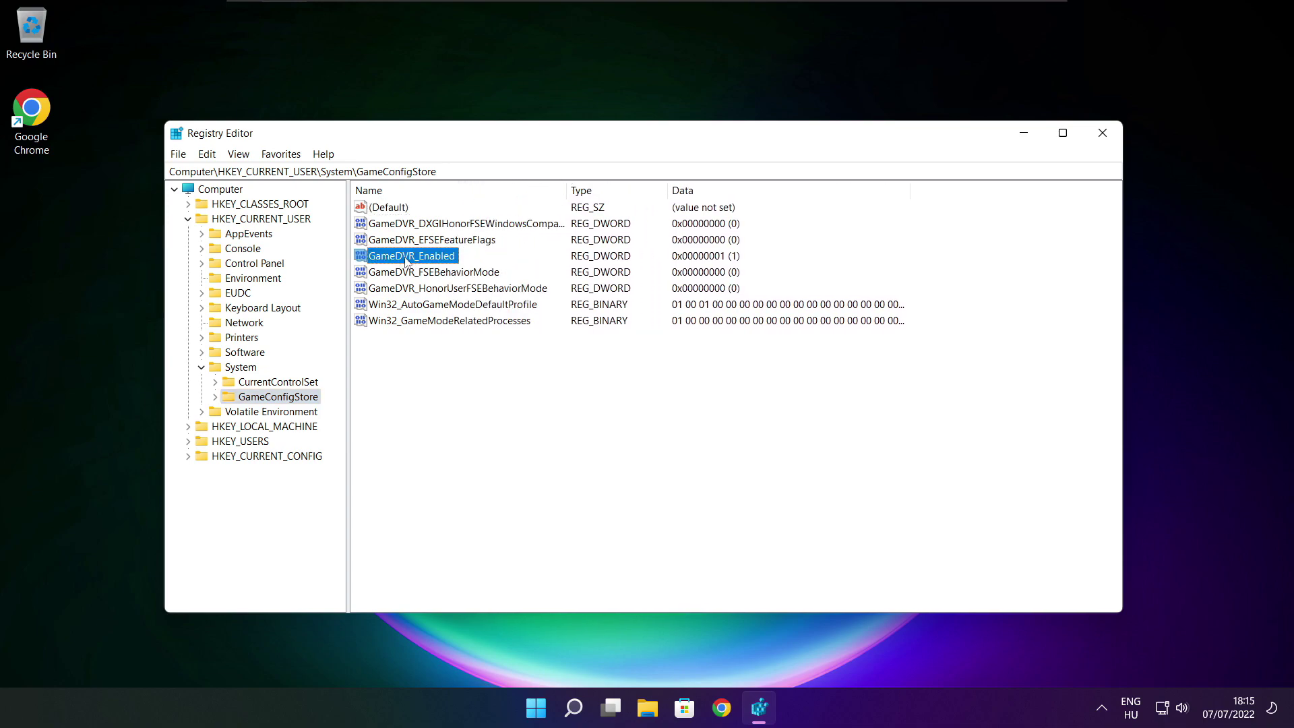
{"action": "double_click", "coordinate": [408, 259]}
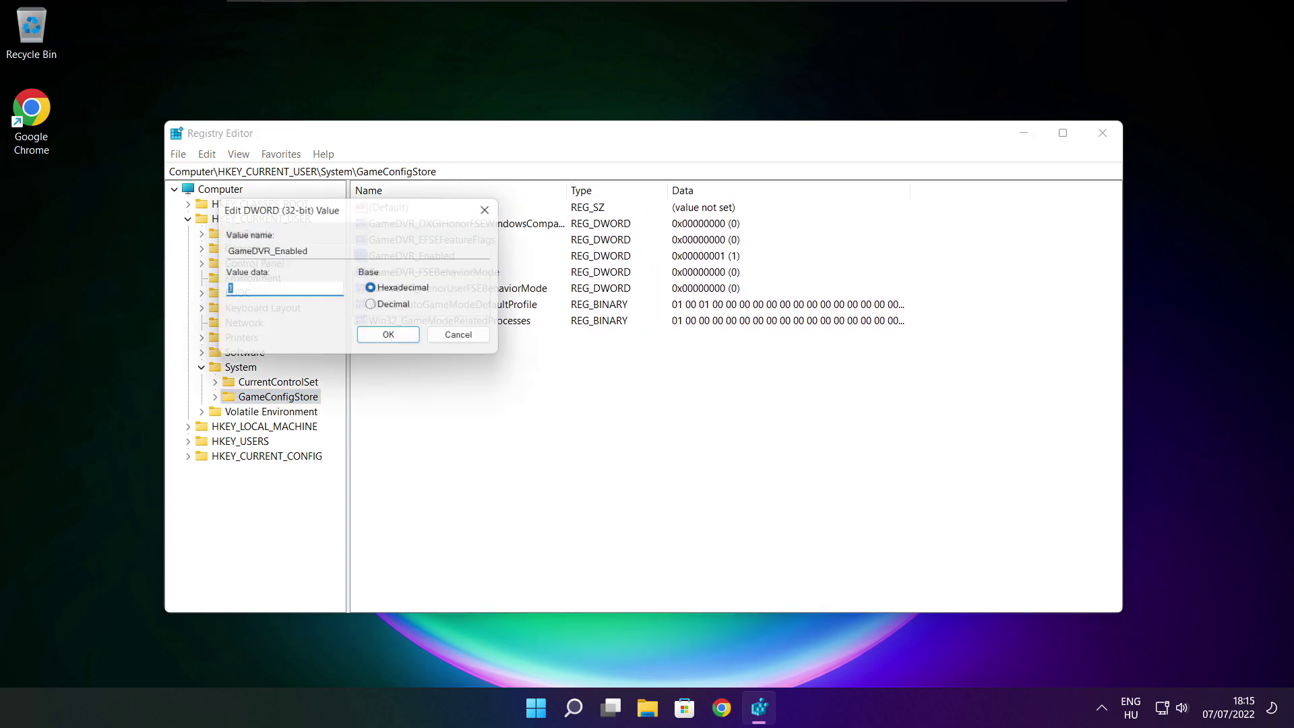
{"action": "left_click_drag", "start_coordinate": [381, 216], "coordinate": [680, 267]}
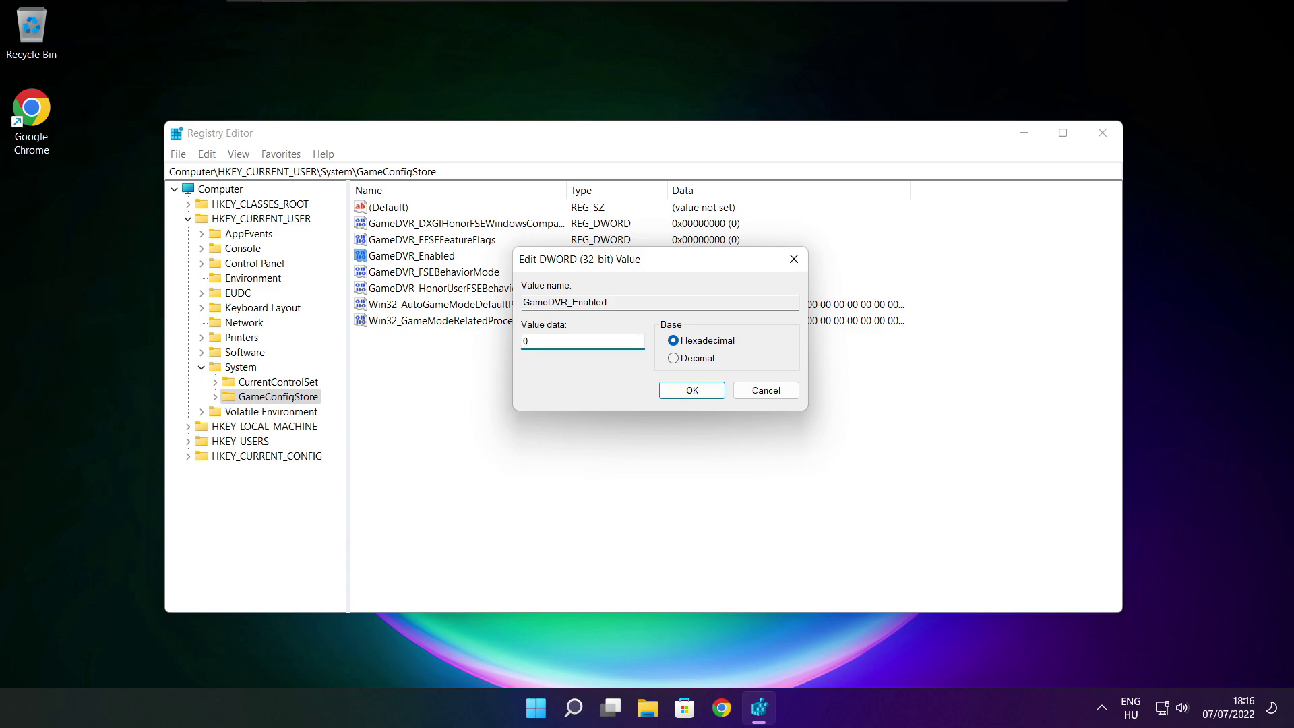
{"action": "left_click", "coordinate": [694, 395]}
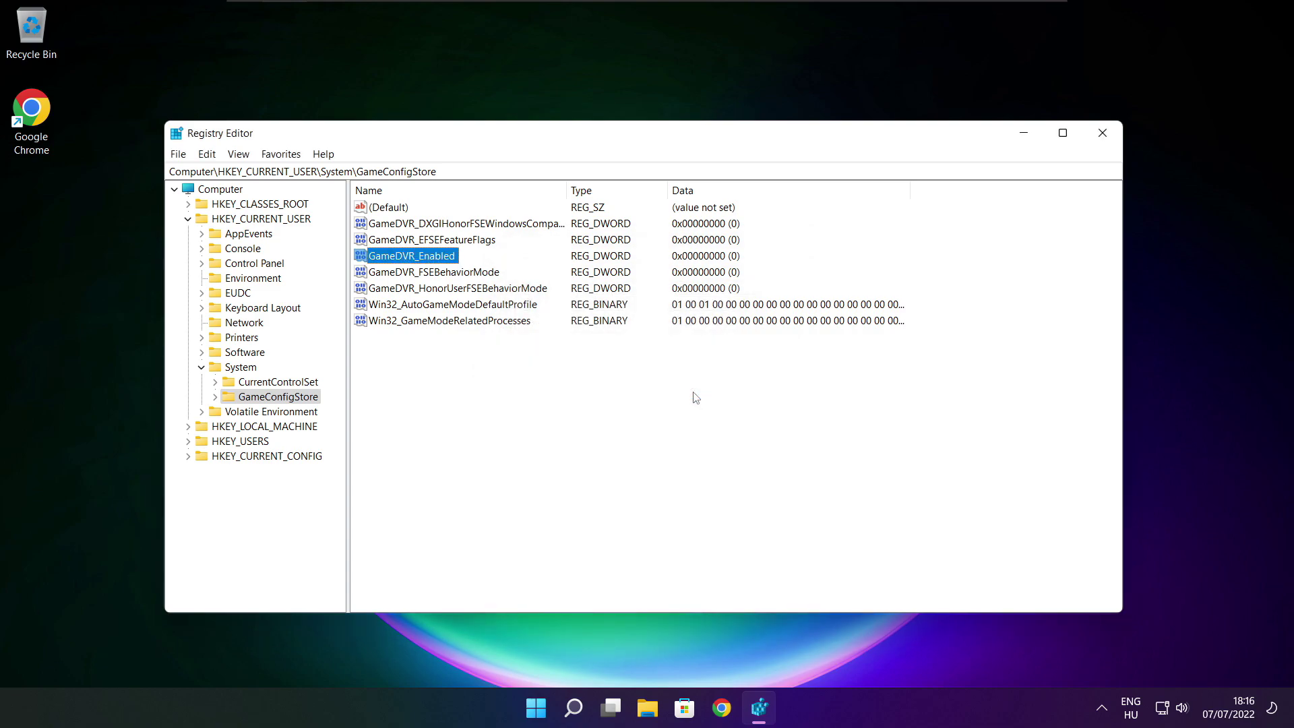
Step: Collapse HKEY_CURRENT_USER and expand HKEY_LOCAL_MACHINE\SOFTWARE\Microsoft
{"action": "left_click", "coordinate": [188, 219]}
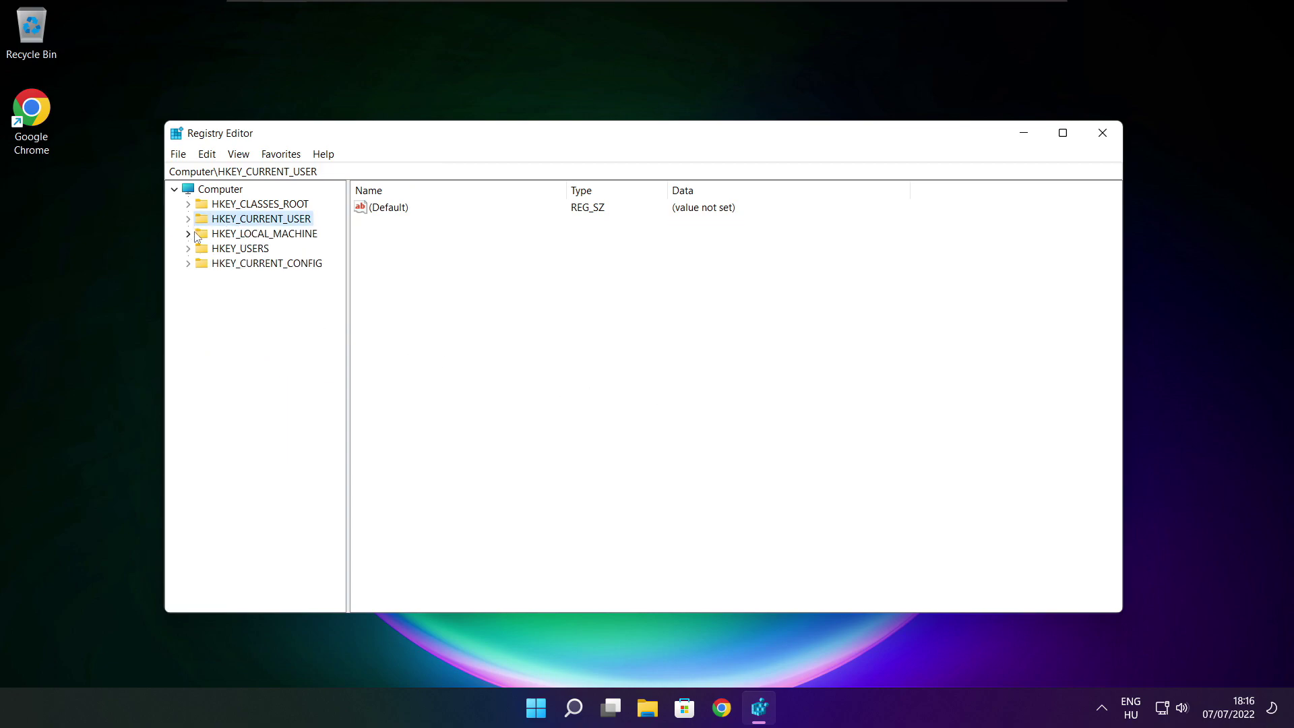
{"action": "left_click", "coordinate": [202, 235]}
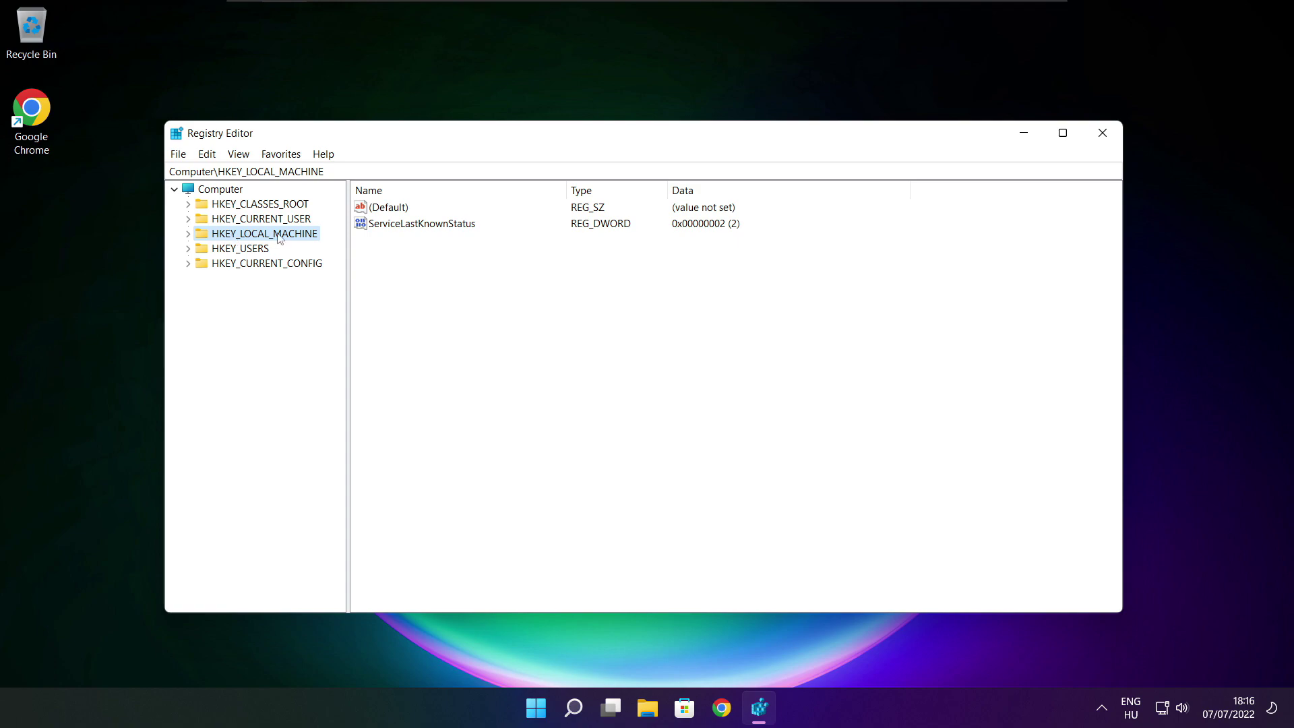
{"action": "left_click", "coordinate": [189, 235]}
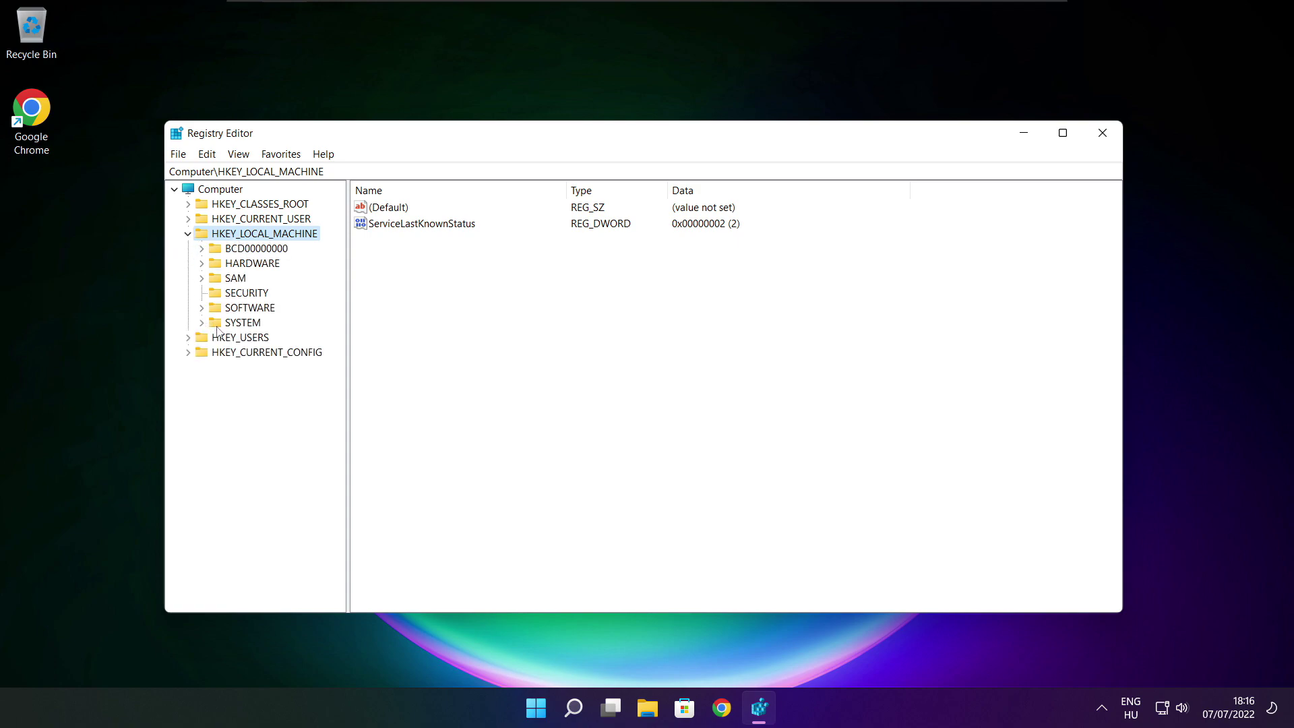
{"action": "left_click", "coordinate": [235, 312]}
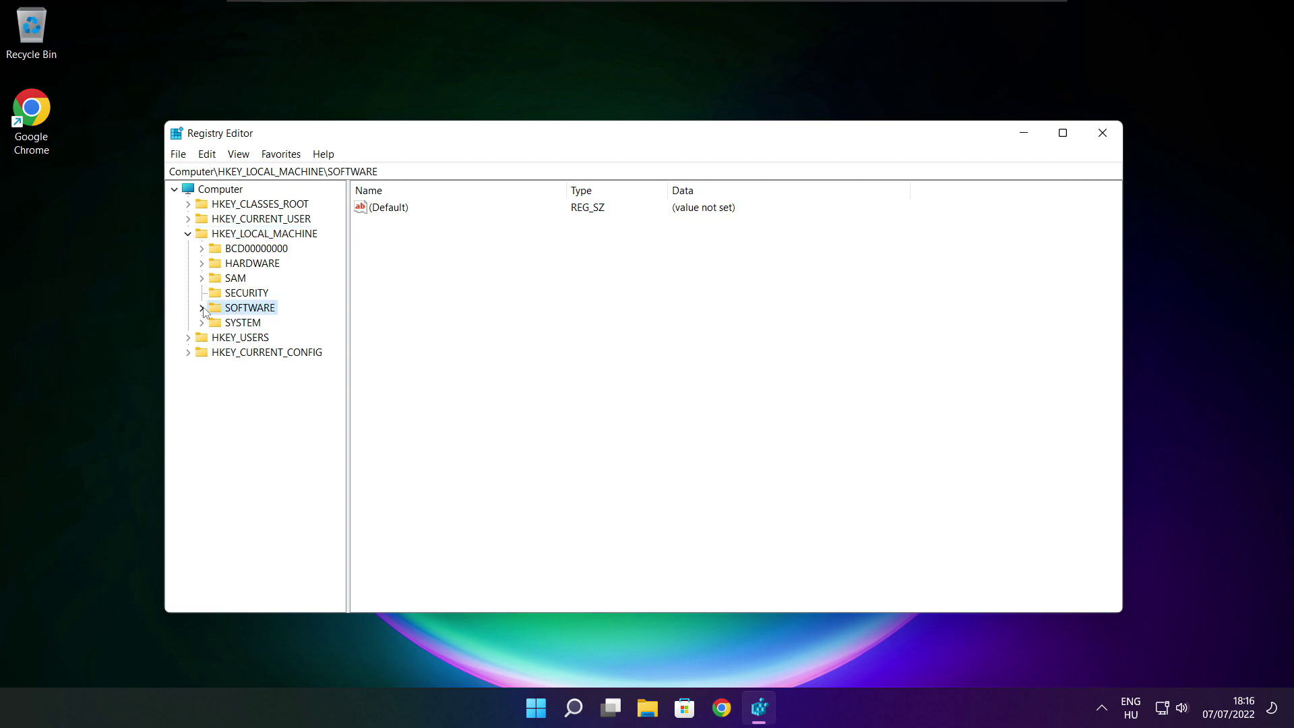
{"action": "left_click", "coordinate": [202, 309]}
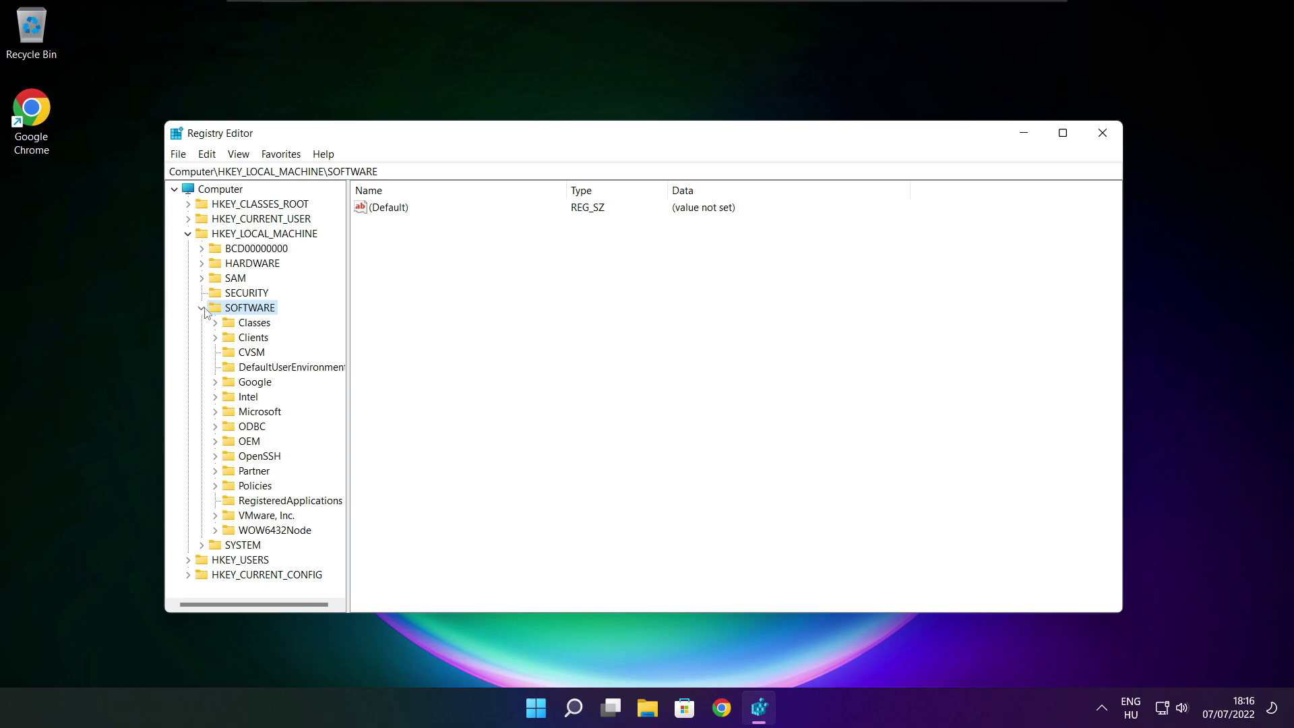
{"action": "left_click", "coordinate": [241, 414]}
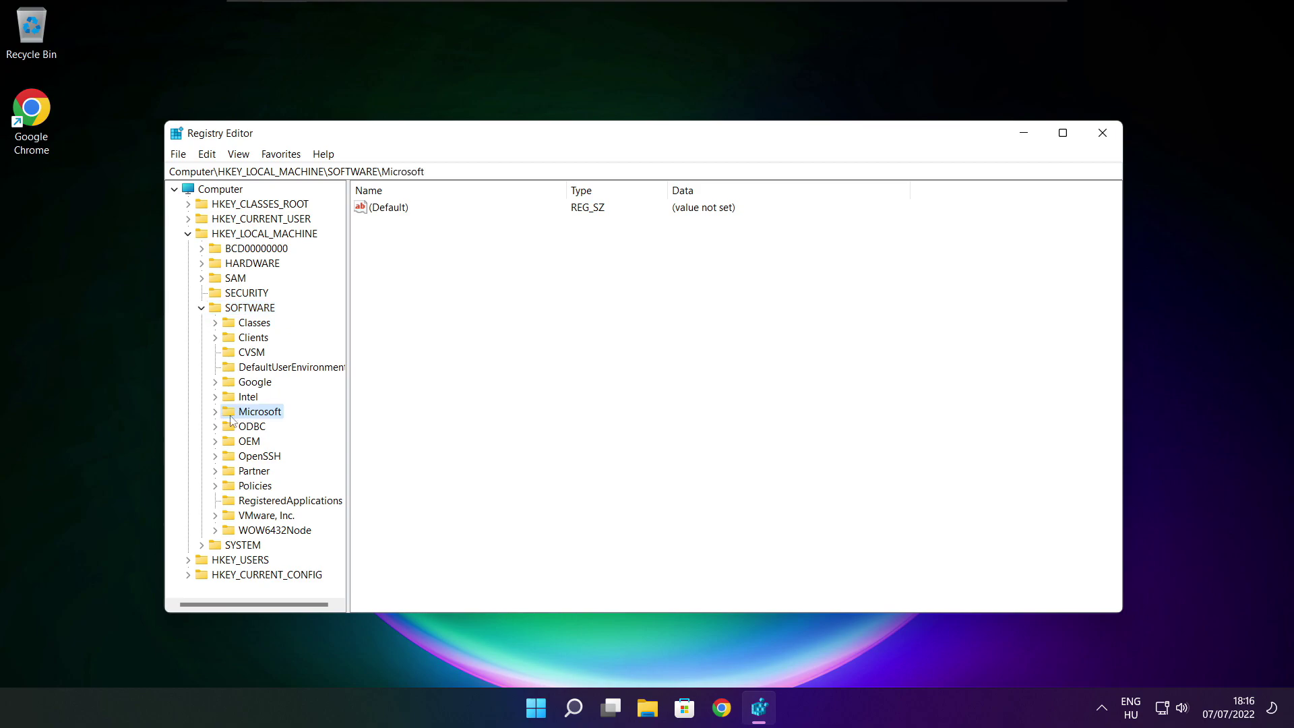
{"action": "left_click", "coordinate": [215, 412]}
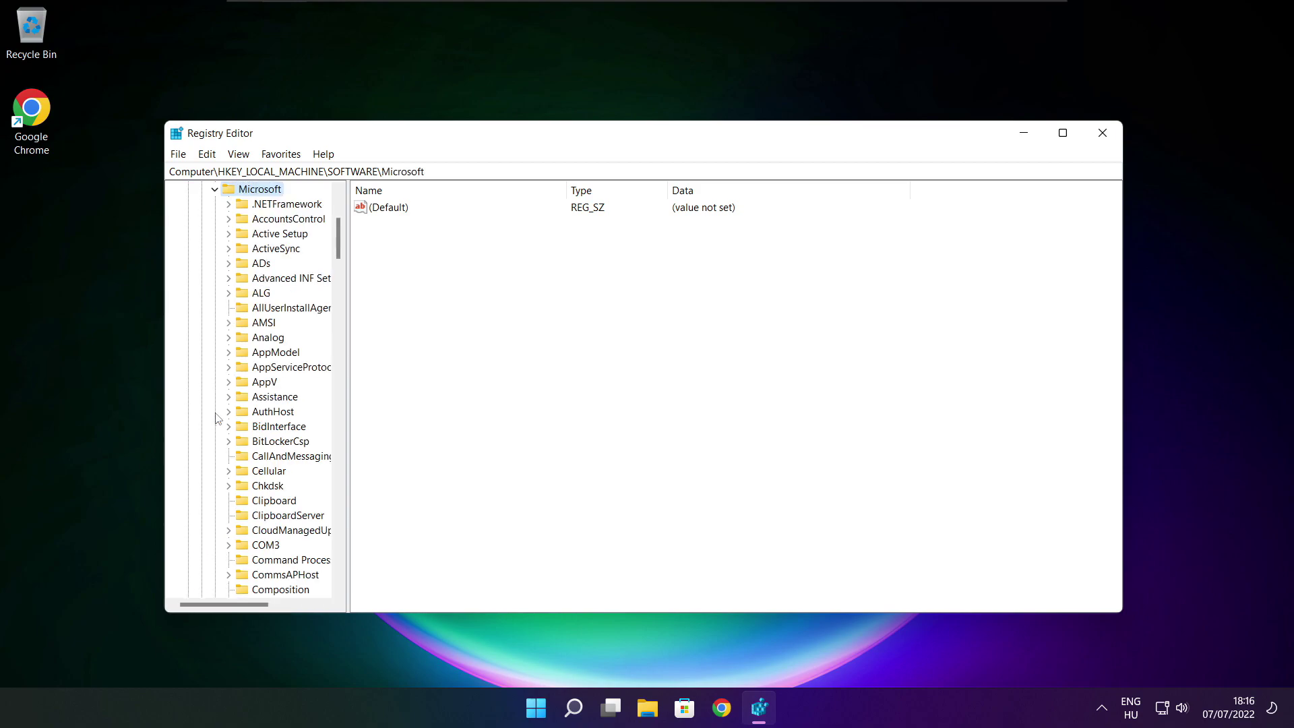
{"action": "scroll", "coordinate": [266, 403], "scroll_direction": "down", "scroll_amount": 19}
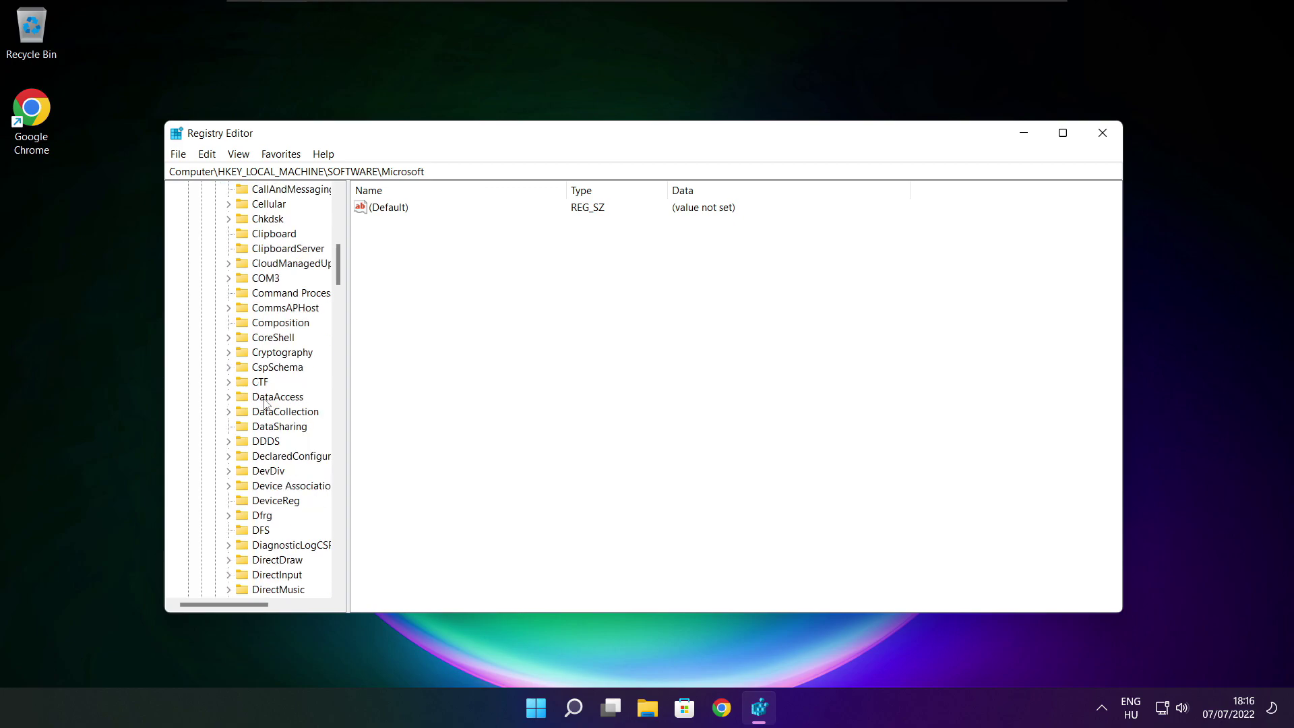
{"action": "scroll", "coordinate": [266, 403], "scroll_direction": "down", "scroll_amount": 20}
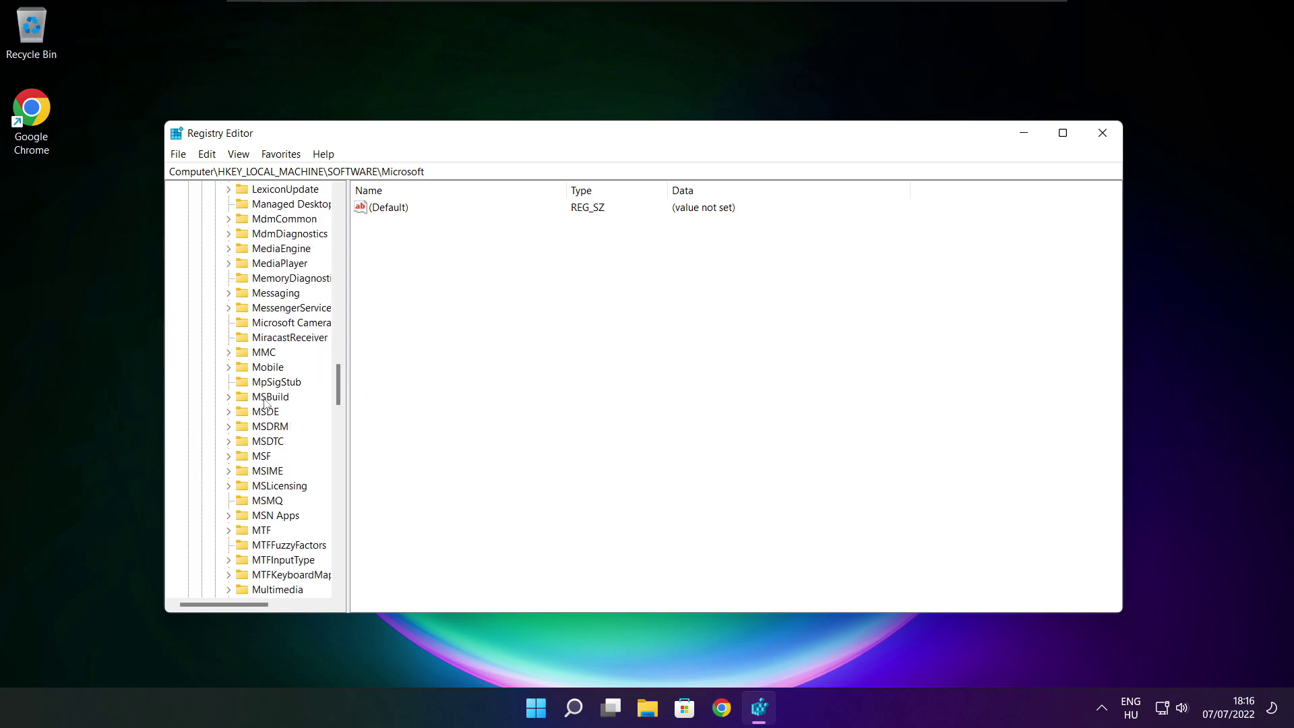
{"action": "scroll", "coordinate": [266, 403], "scroll_direction": "down", "scroll_amount": 6}
{"action": "scroll", "coordinate": [265, 403], "scroll_direction": "down", "scroll_amount": 1}
{"action": "scroll", "coordinate": [265, 402], "scroll_direction": "up", "scroll_amount": 1}
Step: Drill into PolicyManager\default\ApplicationManagement and select the AllowGameDVR key
{"action": "left_click", "coordinate": [258, 386]}
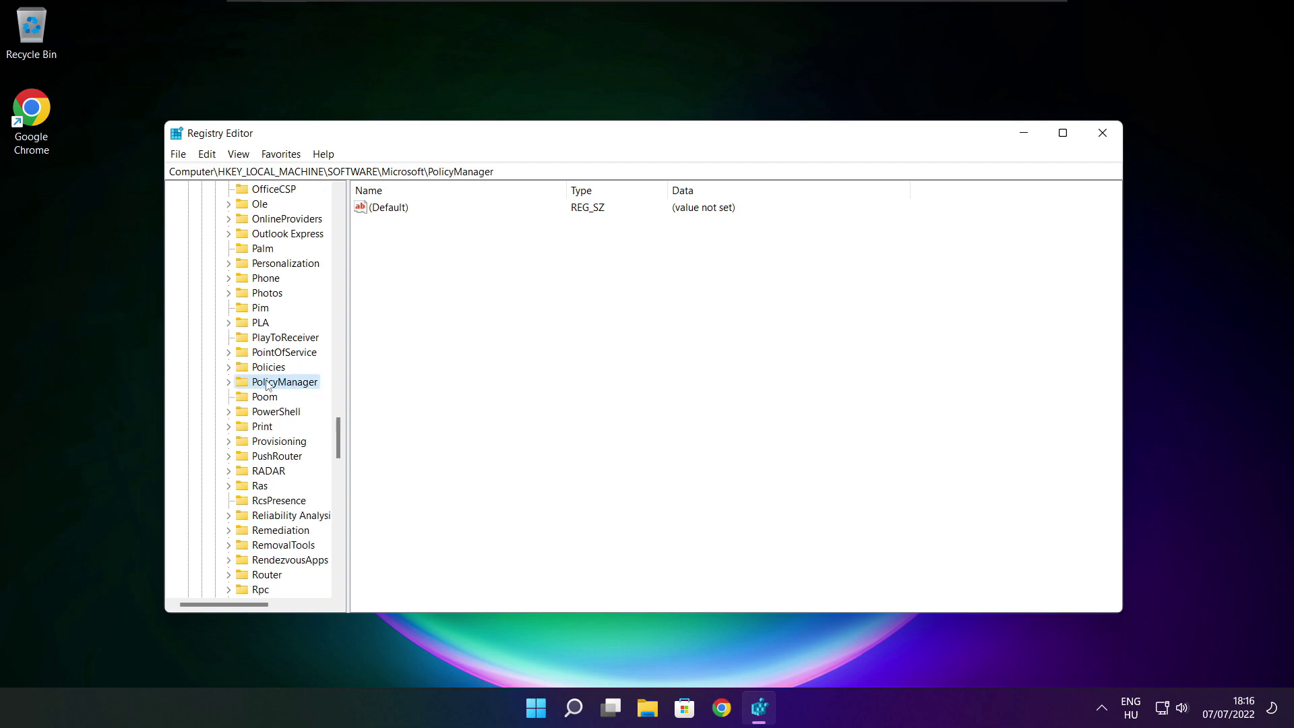
{"action": "left_click", "coordinate": [228, 382]}
{"action": "left_click", "coordinate": [281, 414]}
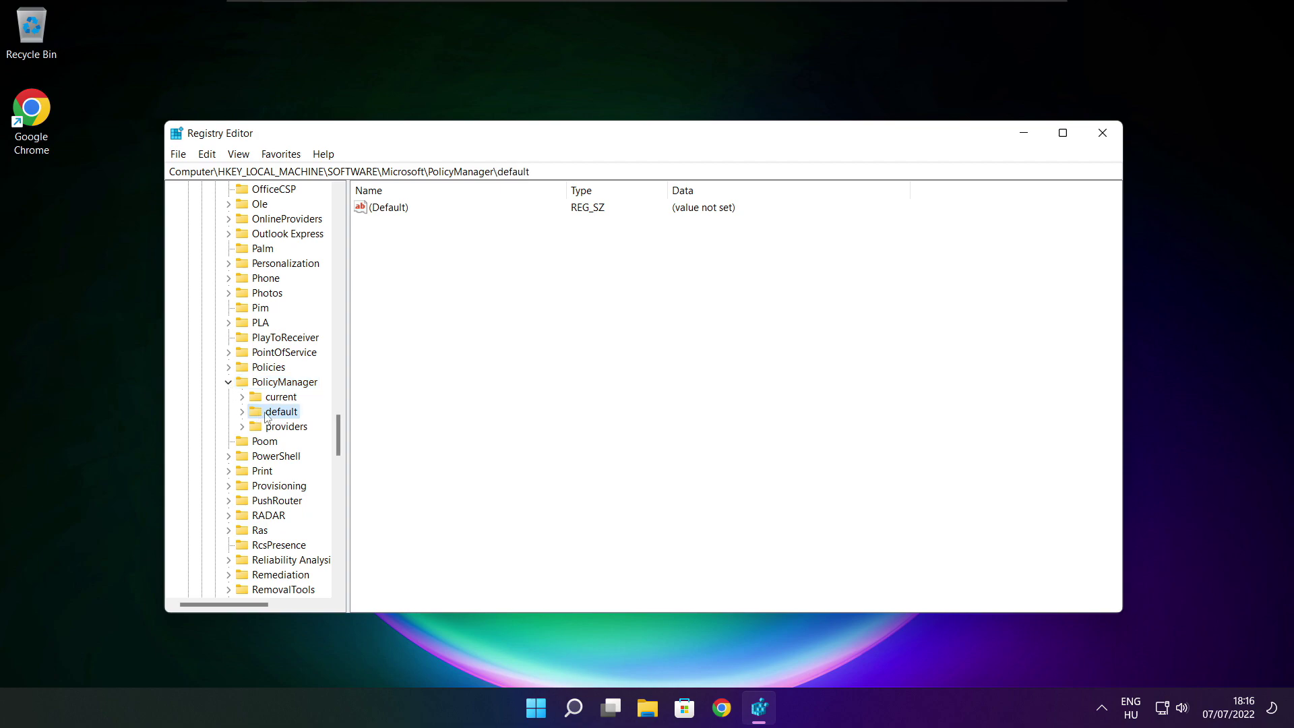
{"action": "left_click", "coordinate": [242, 412]}
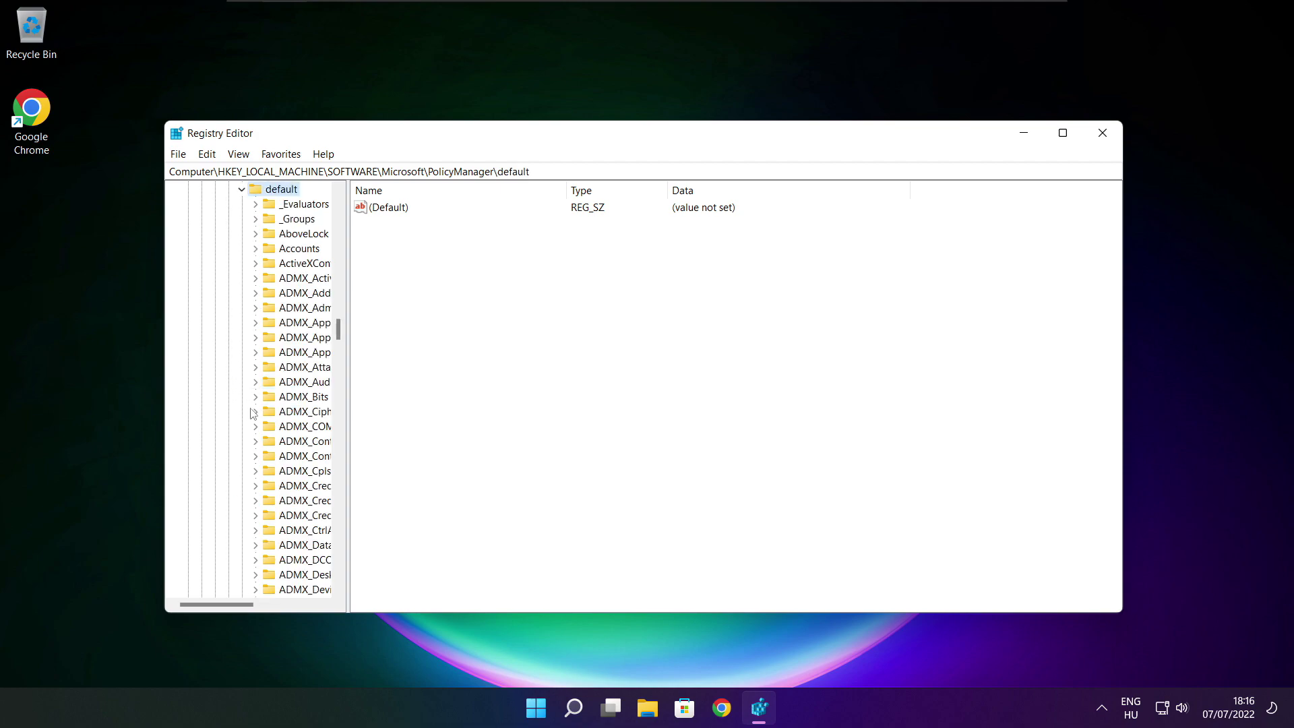
{"action": "scroll", "coordinate": [299, 299], "scroll_direction": "down", "scroll_amount": 8}
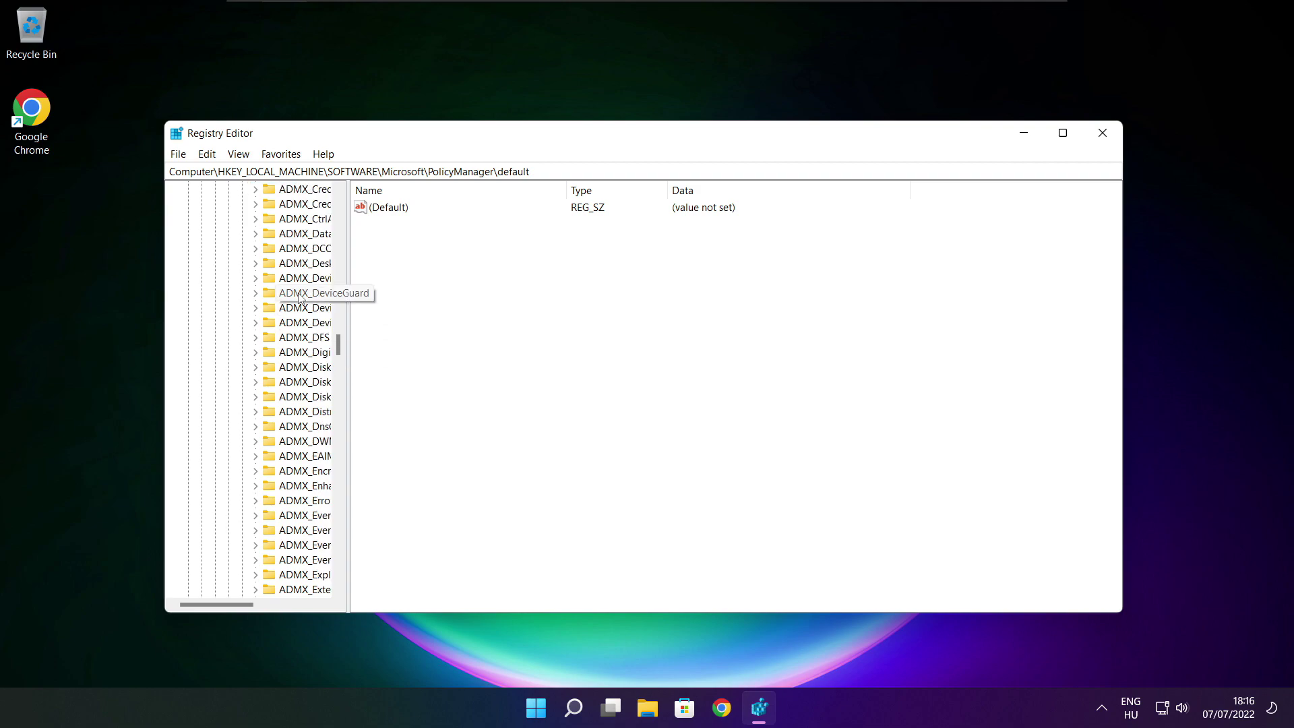
{"action": "scroll", "coordinate": [299, 300], "scroll_direction": "down", "scroll_amount": 20}
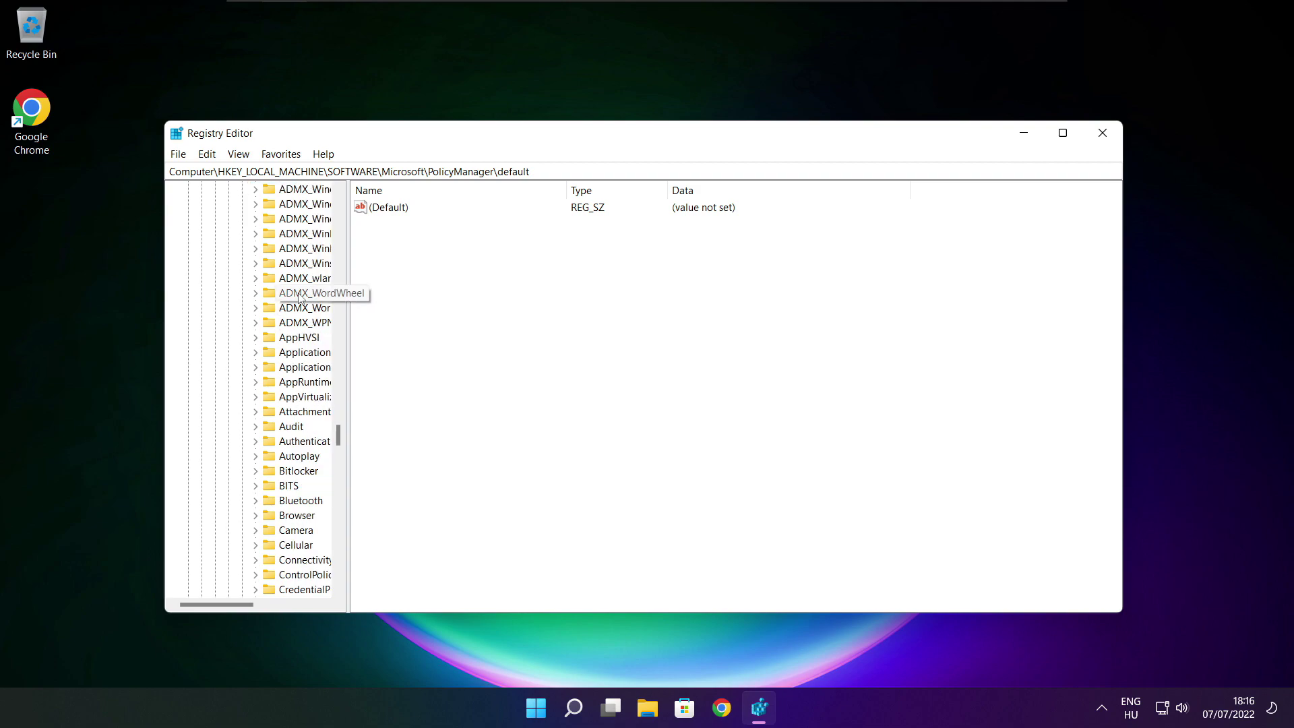
{"action": "scroll", "coordinate": [300, 299], "scroll_direction": "down", "scroll_amount": 3}
{"action": "left_click_drag", "start_coordinate": [348, 294], "coordinate": [428, 295]}
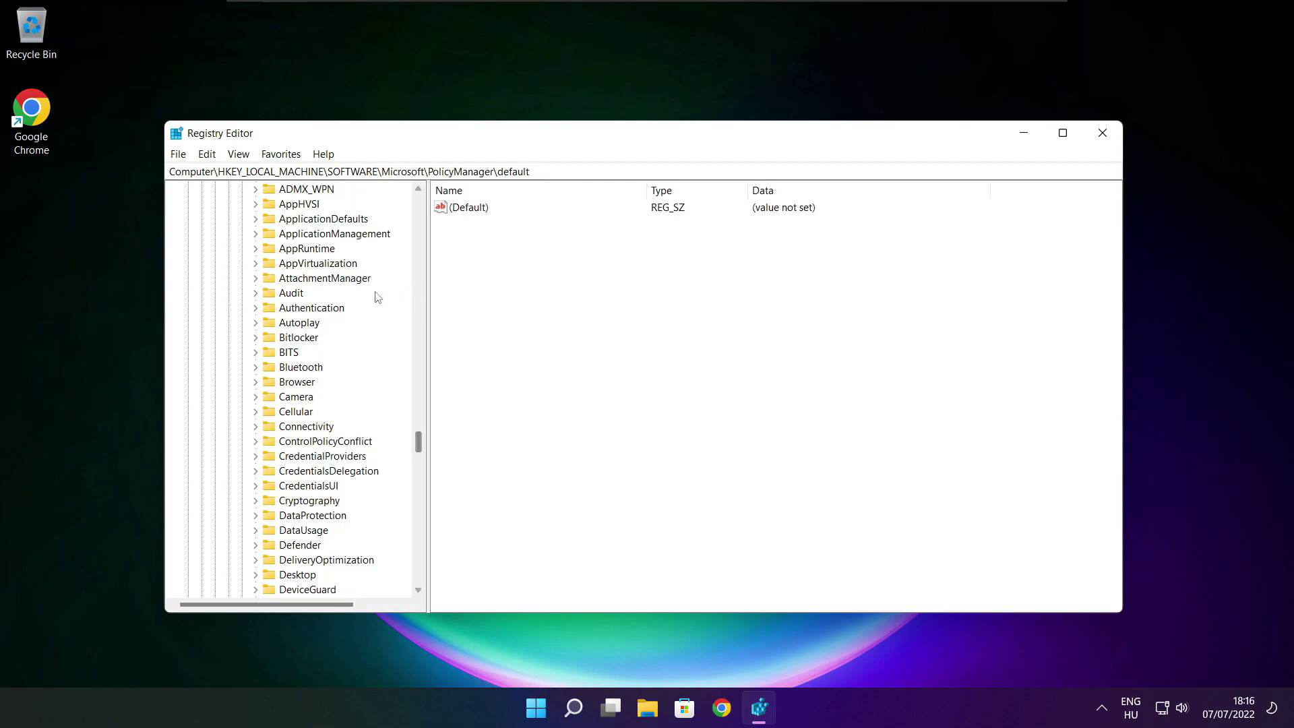
{"action": "scroll", "coordinate": [375, 297], "scroll_direction": "up", "scroll_amount": 1}
{"action": "left_click", "coordinate": [311, 277]}
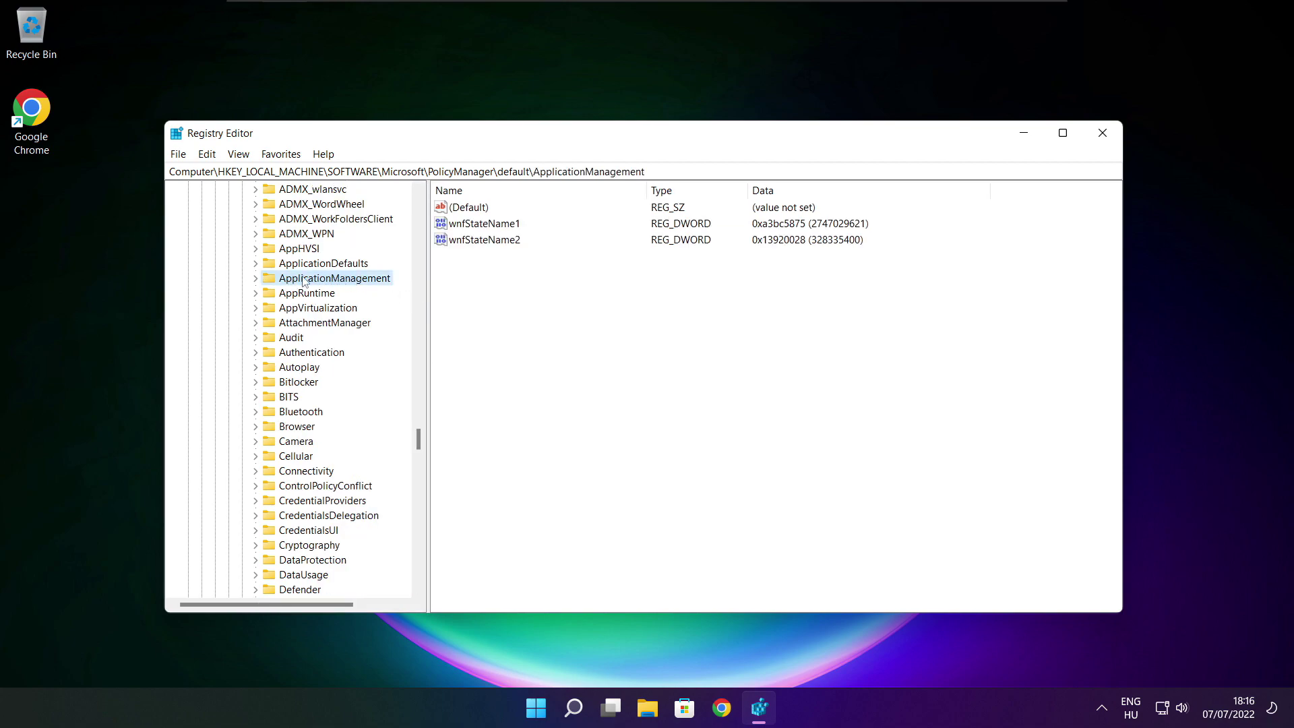
{"action": "left_click", "coordinate": [255, 278]}
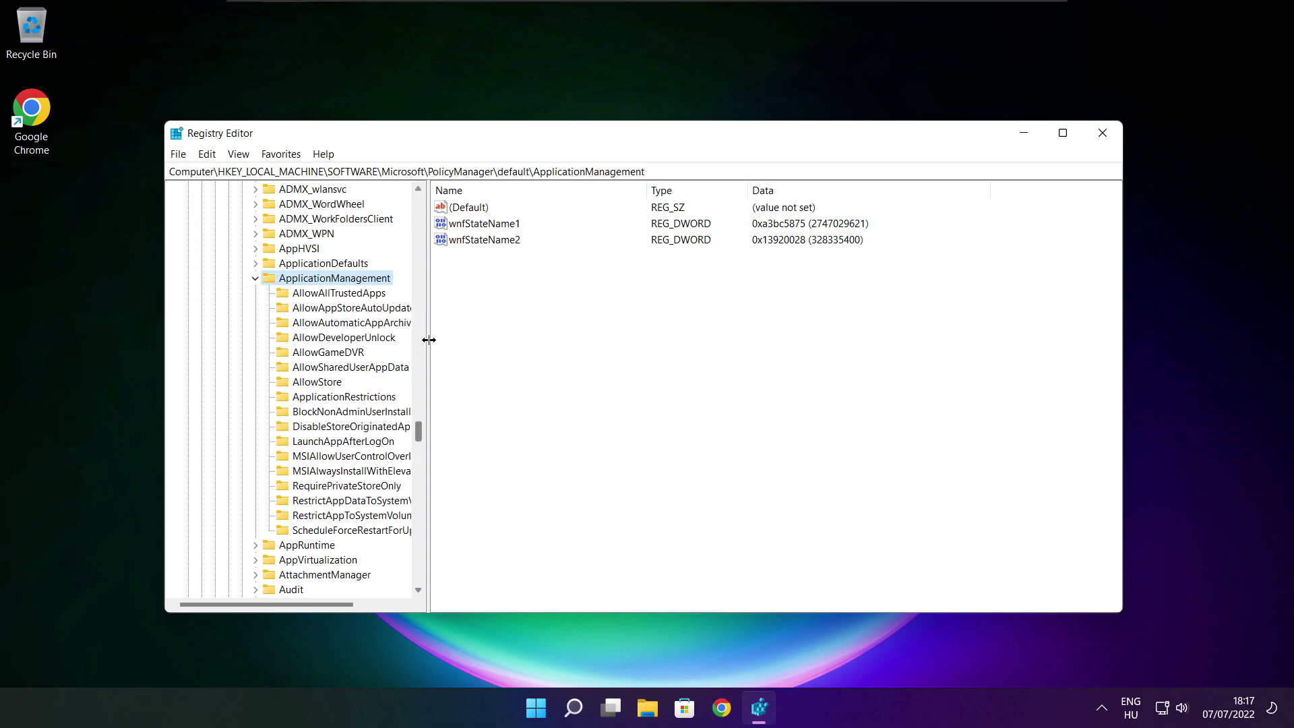
{"action": "left_click_drag", "start_coordinate": [426, 339], "coordinate": [441, 338]}
{"action": "left_click", "coordinate": [327, 355]}
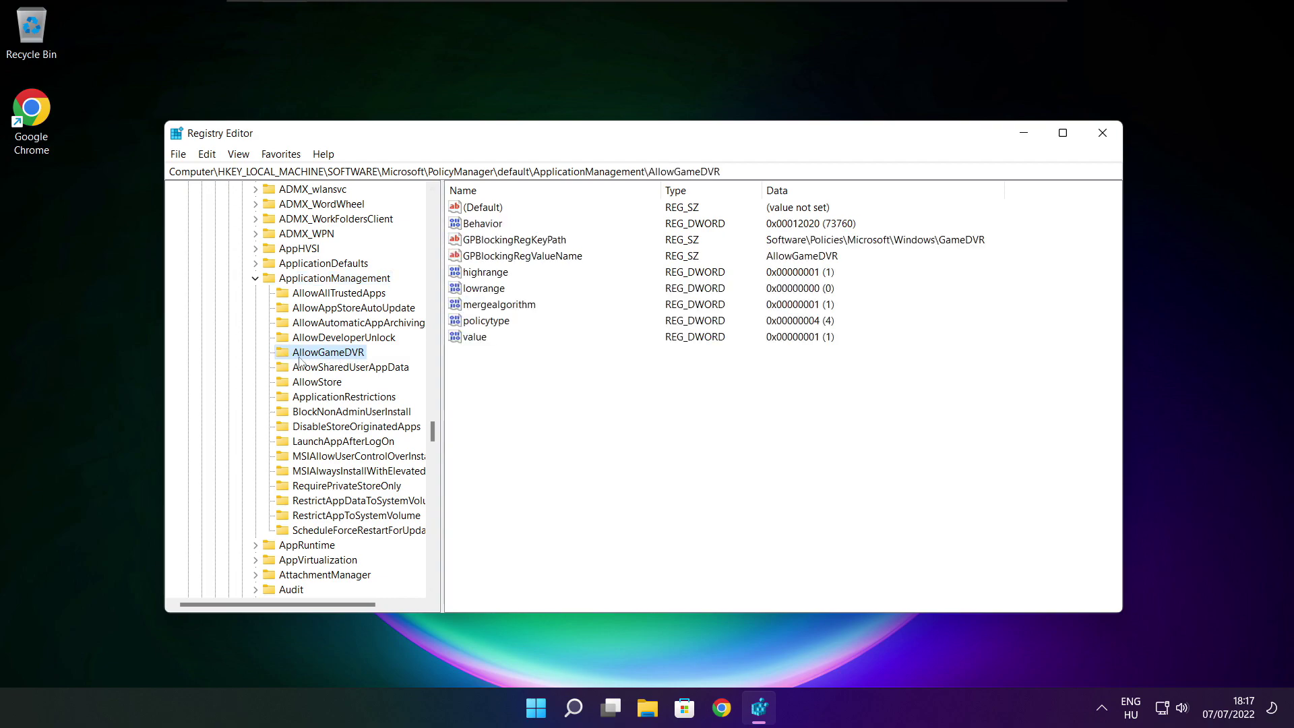
Step: Set AllowGameDVR's 'value' entry to 0
{"action": "left_click", "coordinate": [475, 339]}
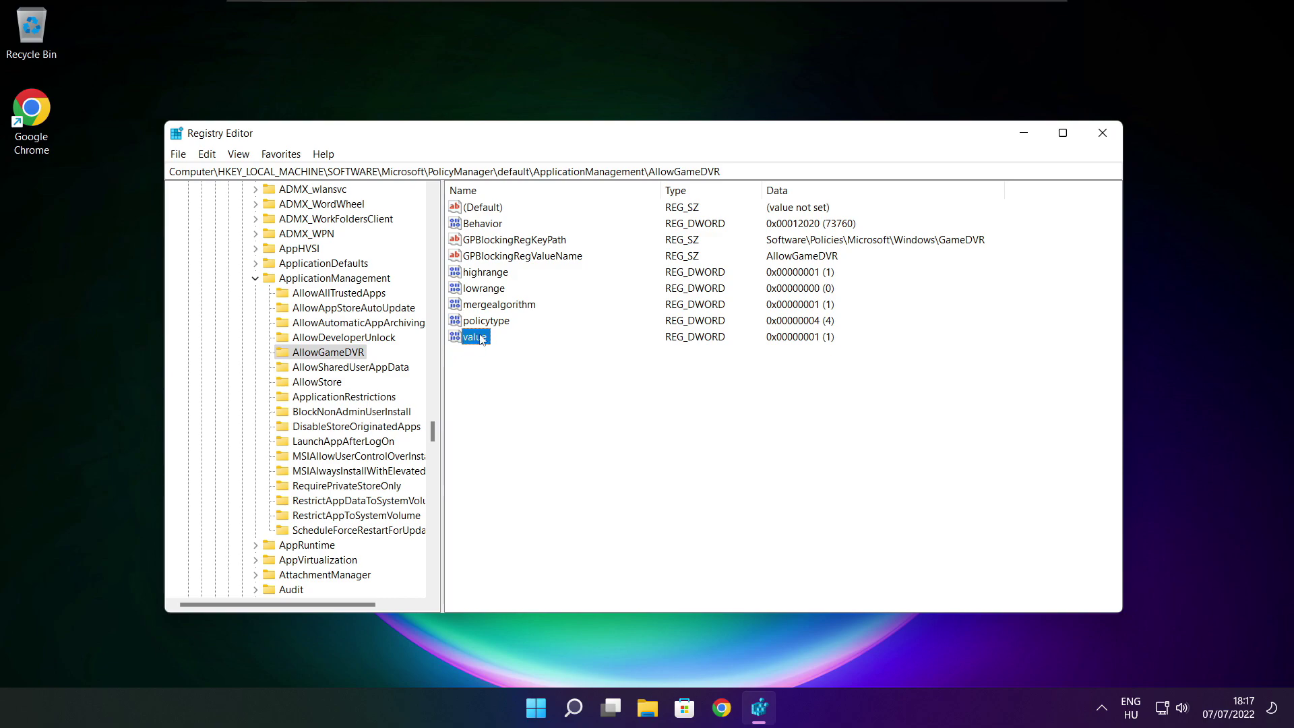
{"action": "double_click", "coordinate": [482, 339]}
{"action": "left_click_drag", "start_coordinate": [360, 217], "coordinate": [656, 269]}
{"action": "type", "text": "1"}
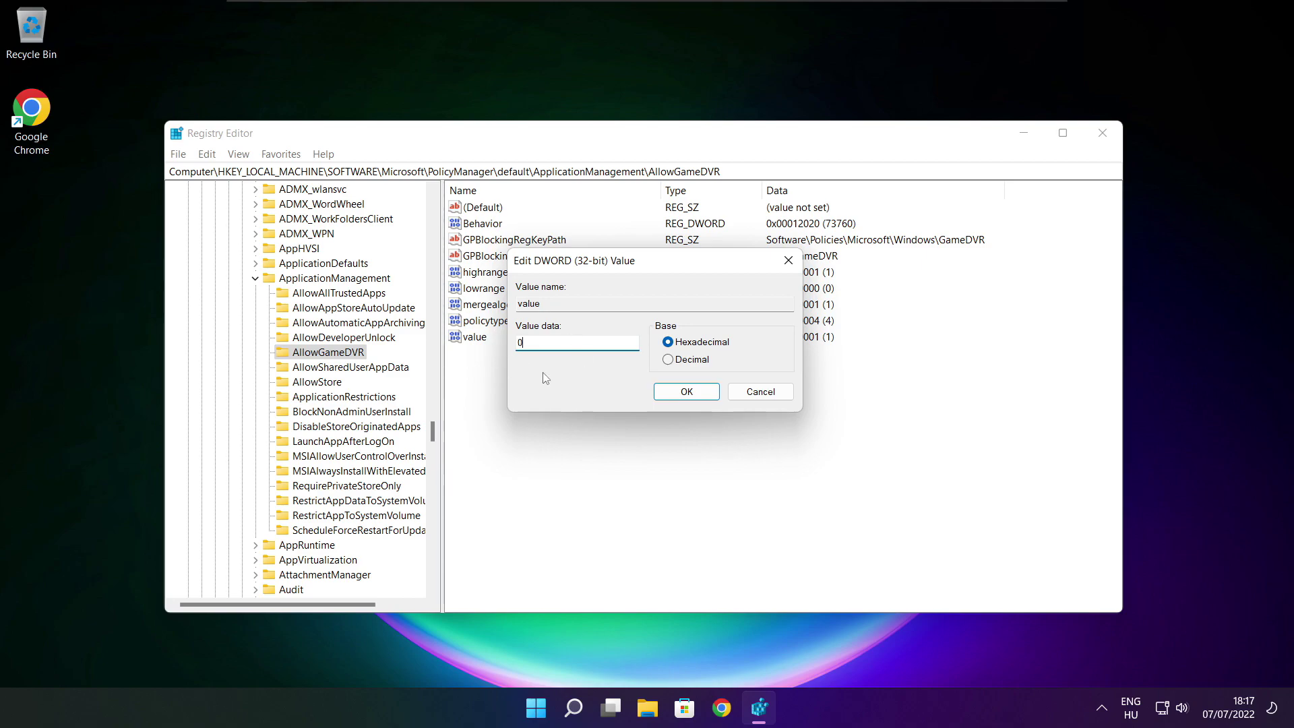
{"action": "left_click", "coordinate": [687, 397]}
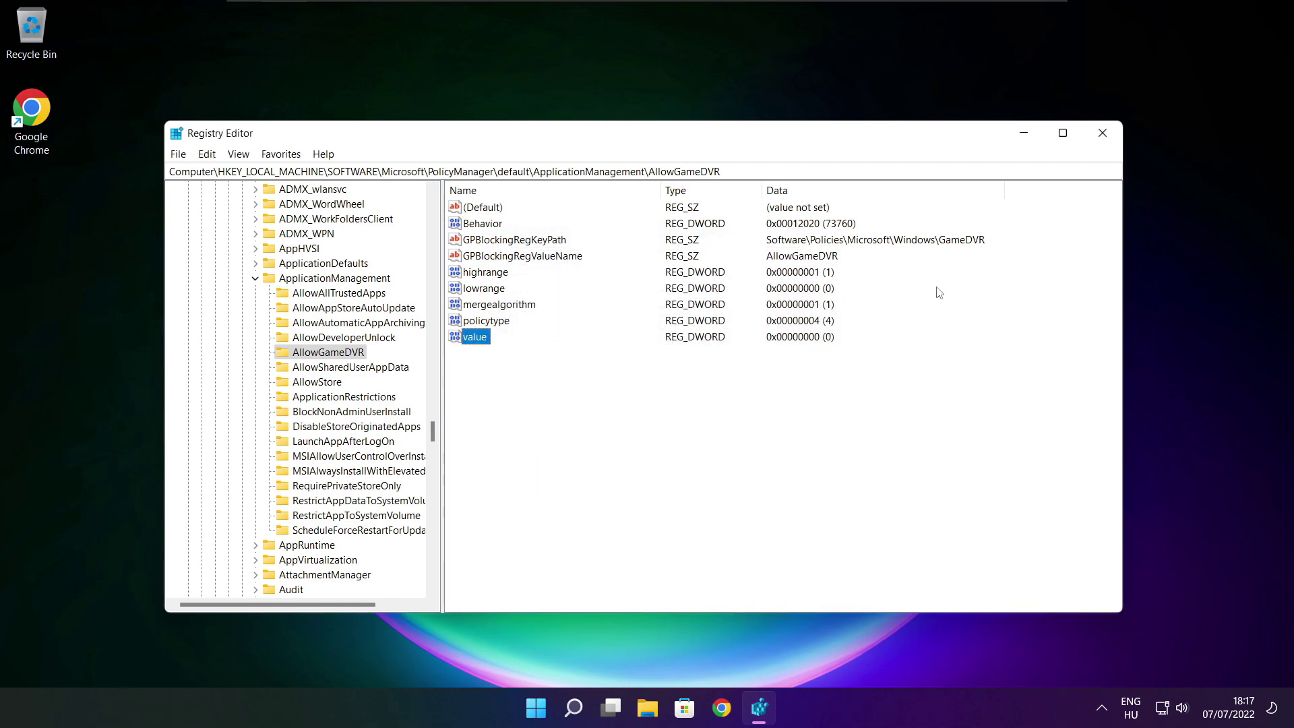
Step: Close Registry Editor and download dxwebsetup.exe from Chrome's DirectX End-User Runtime page
{"action": "left_click", "coordinate": [1102, 133]}
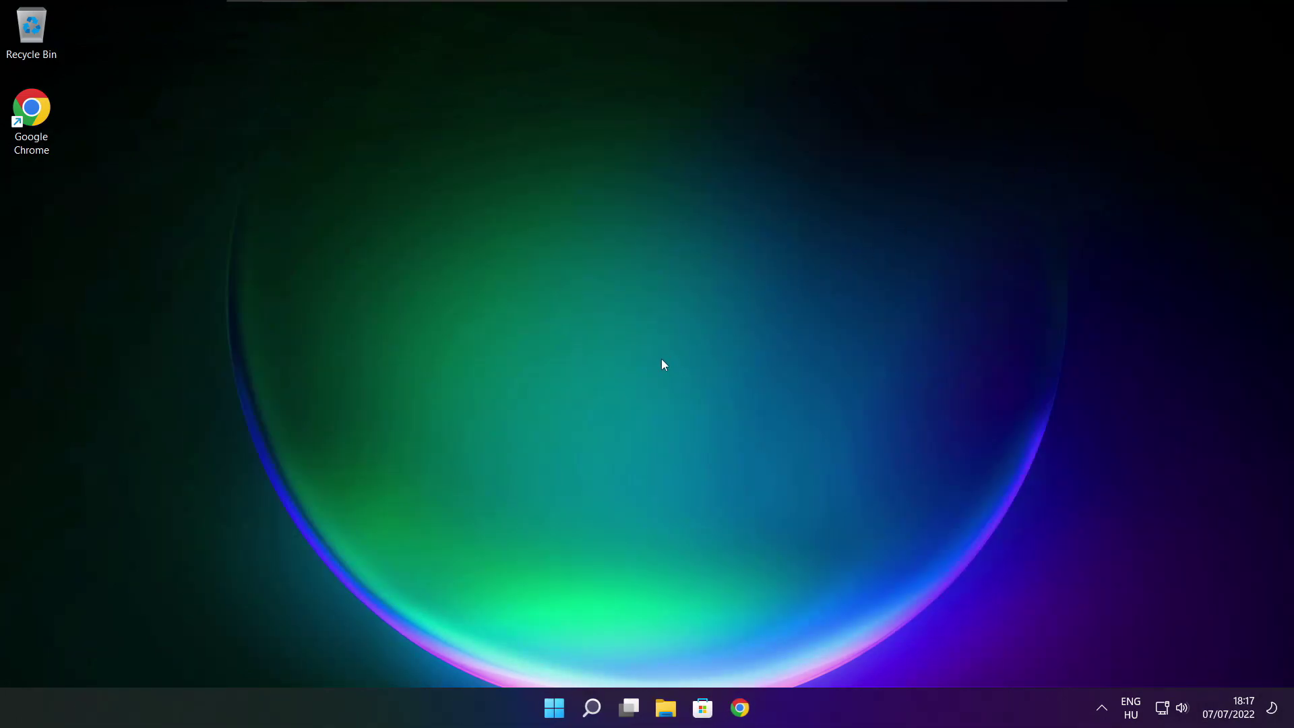
{"action": "left_click", "coordinate": [753, 706]}
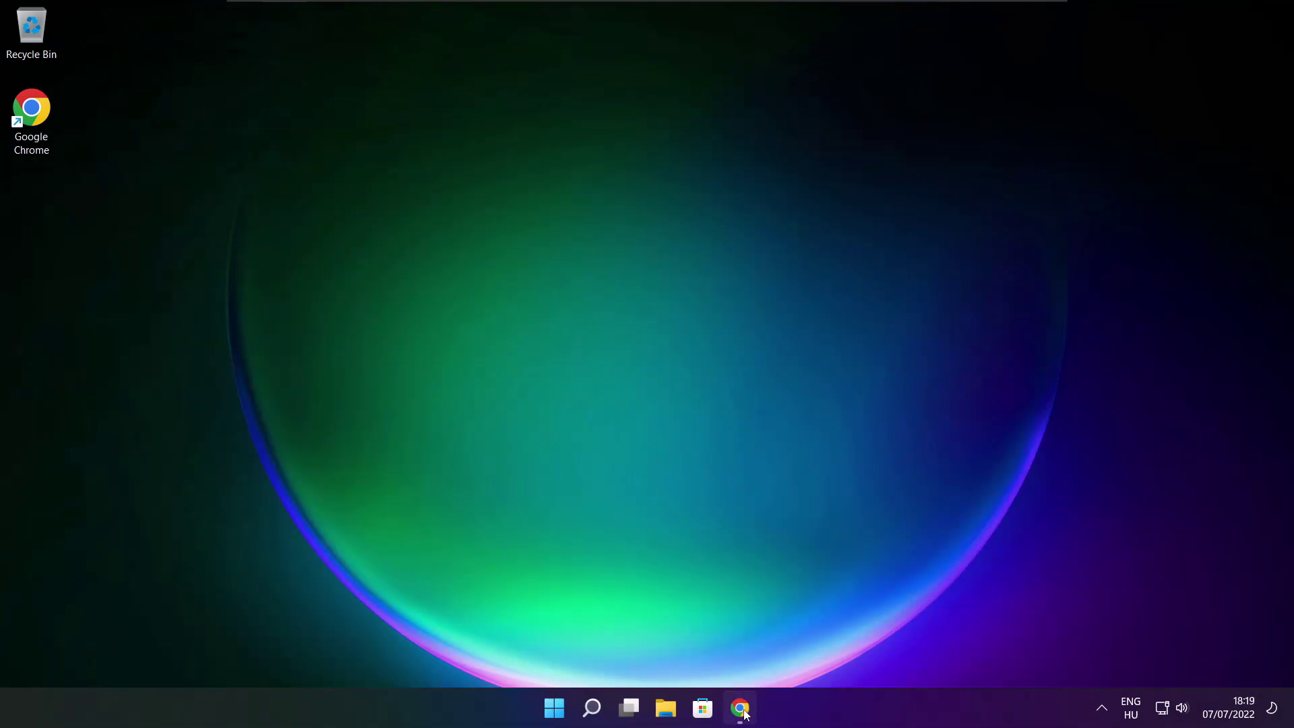
{"action": "mouse_move", "coordinate": [745, 713]}
{"action": "left_click", "coordinate": [681, 640]}
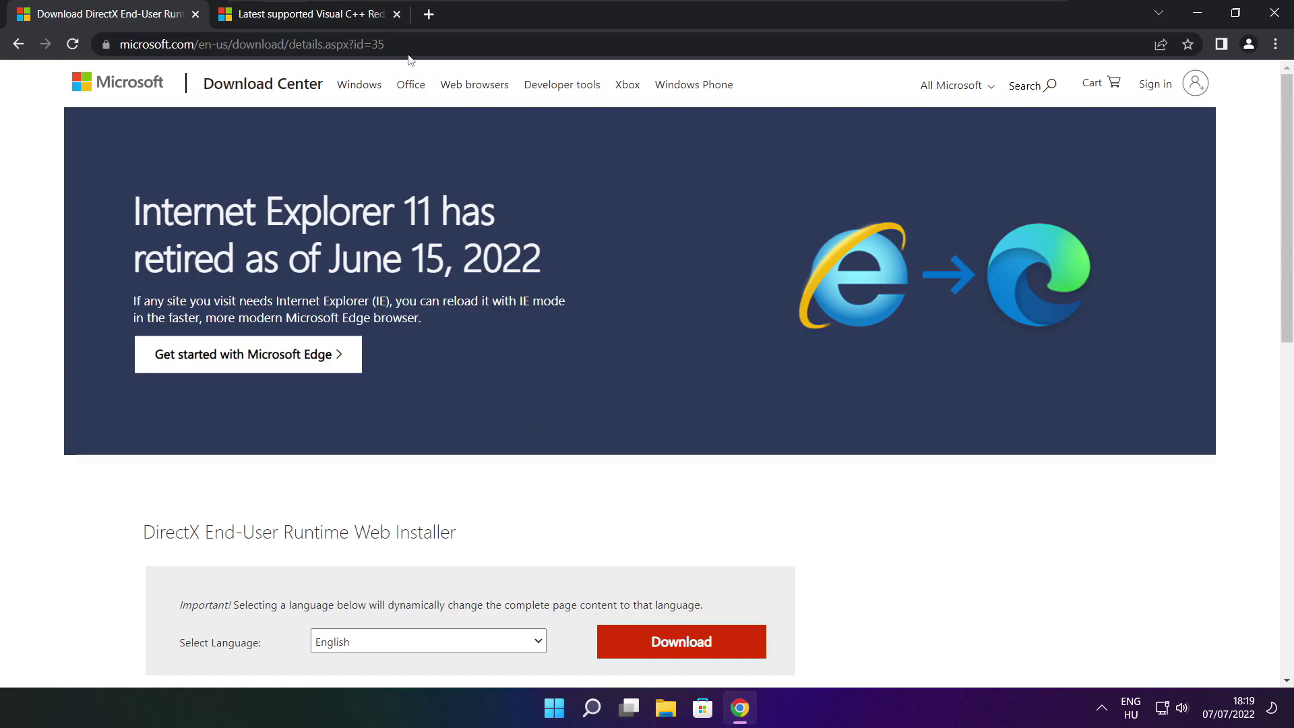
{"action": "mouse_move", "coordinate": [387, 43]}
{"action": "left_mouse_down"}
{"action": "mouse_move", "coordinate": [120, 44]}
{"action": "mouse_move", "coordinate": [387, 44]}
{"action": "left_mouse_up"}
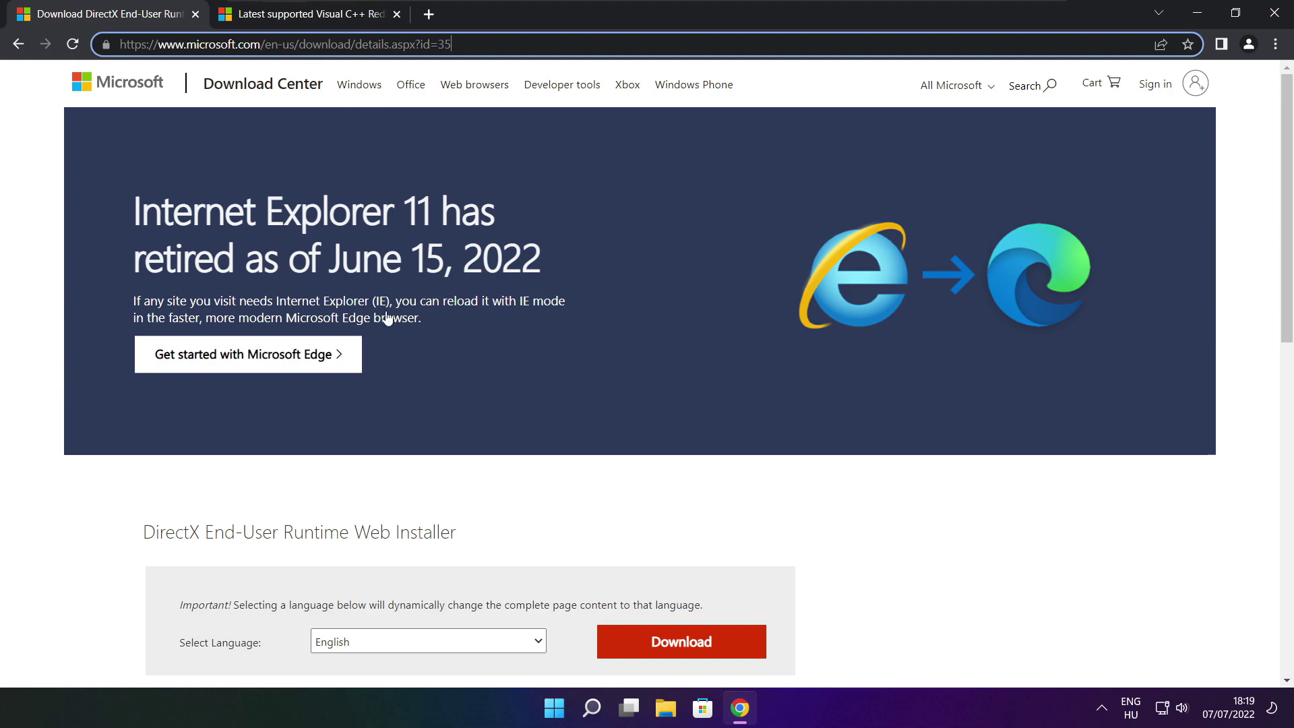
{"action": "left_click", "coordinate": [463, 489]}
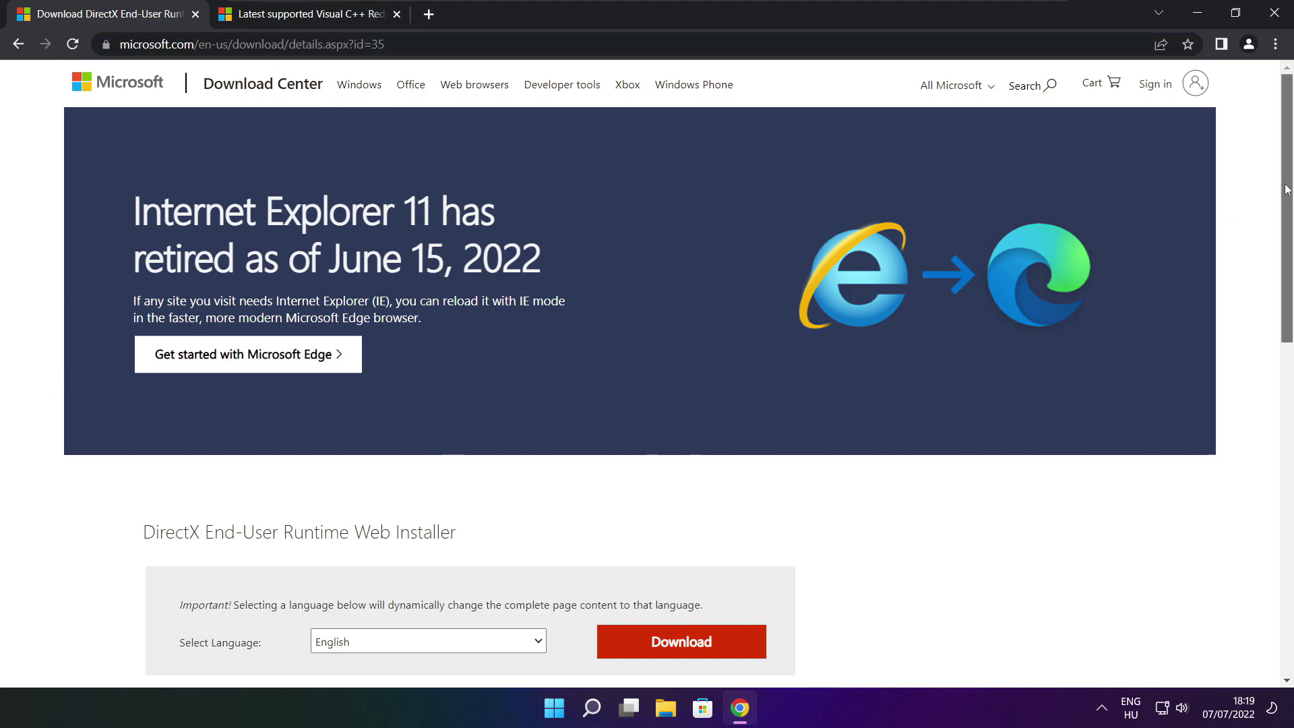
{"action": "scroll", "coordinate": [477, 286], "scroll_direction": "down", "scroll_amount": 3}
{"action": "left_click_drag", "start_coordinate": [477, 287], "coordinate": [552, 287]}
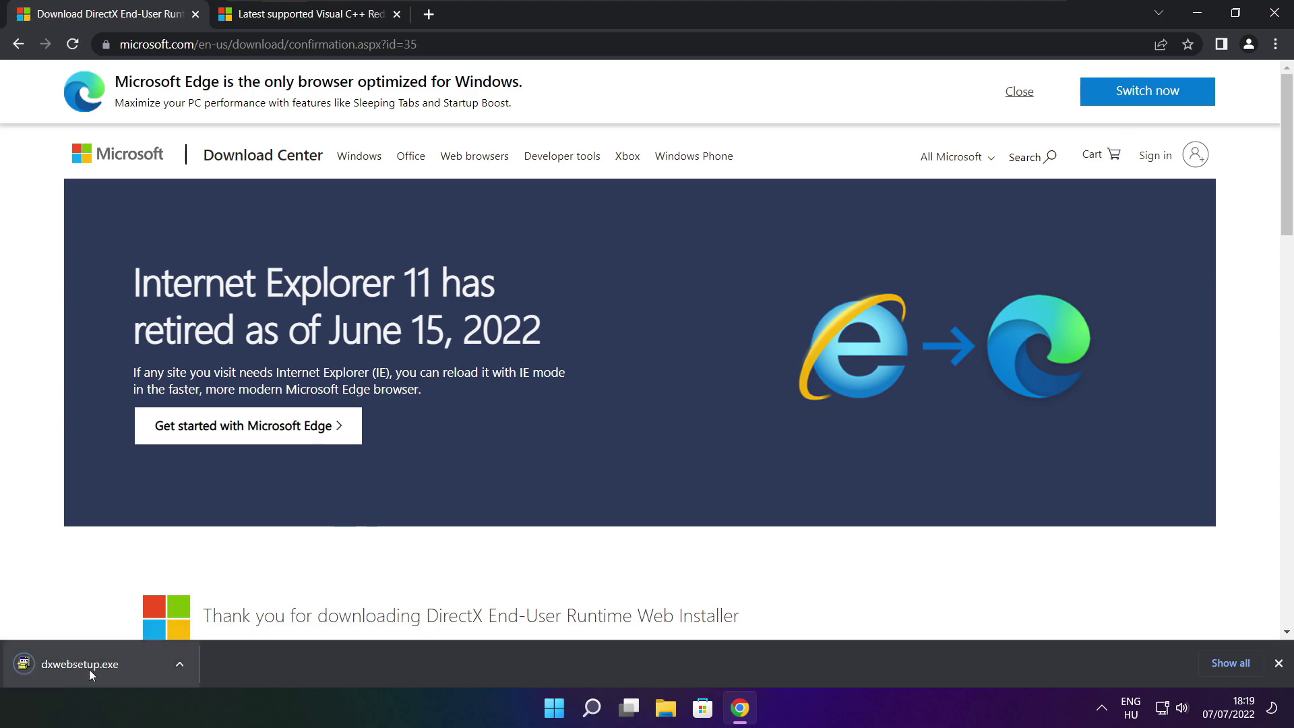
Step: Run dxwebsetup.exe, accept the license, skip the Bing Bar, install the runtime, and finish
{"action": "left_click", "coordinate": [121, 664]}
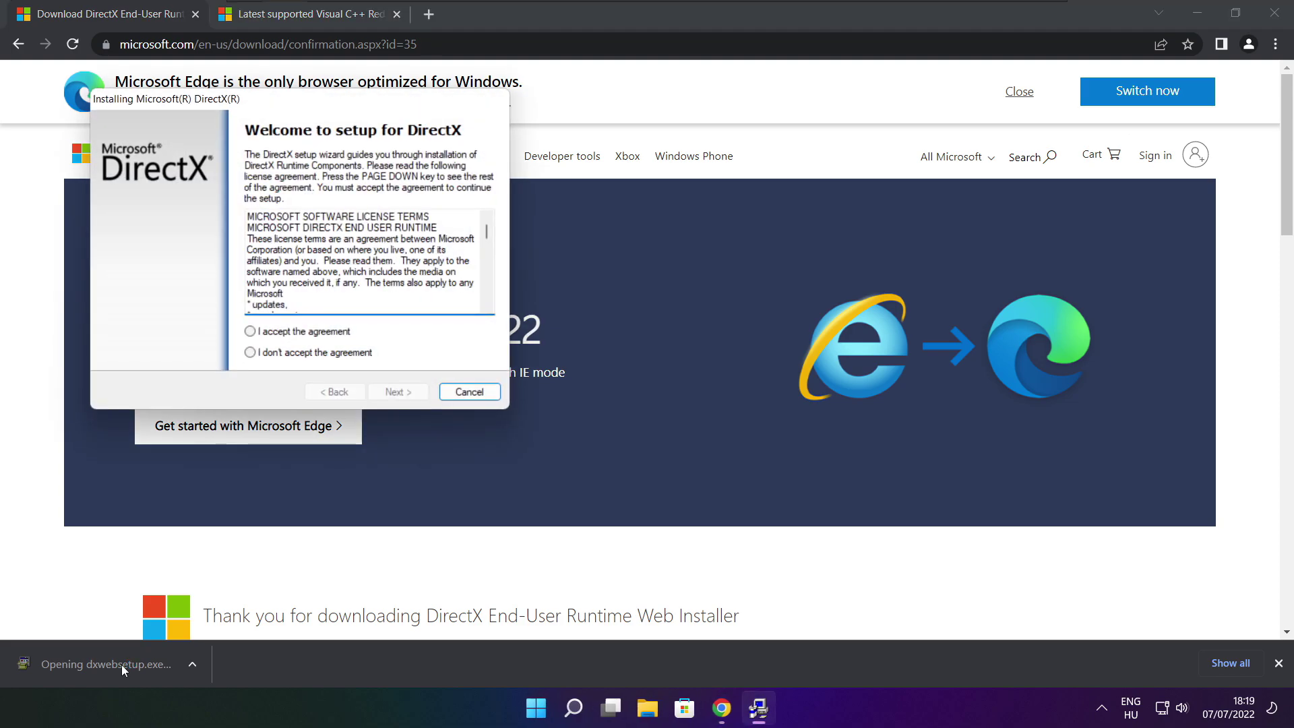
{"action": "left_click_drag", "start_coordinate": [272, 98], "coordinate": [616, 190]}
{"action": "left_click_drag", "start_coordinate": [830, 323], "coordinate": [823, 407]}
{"action": "left_click", "coordinate": [615, 424]}
{"action": "left_click", "coordinate": [743, 484]}
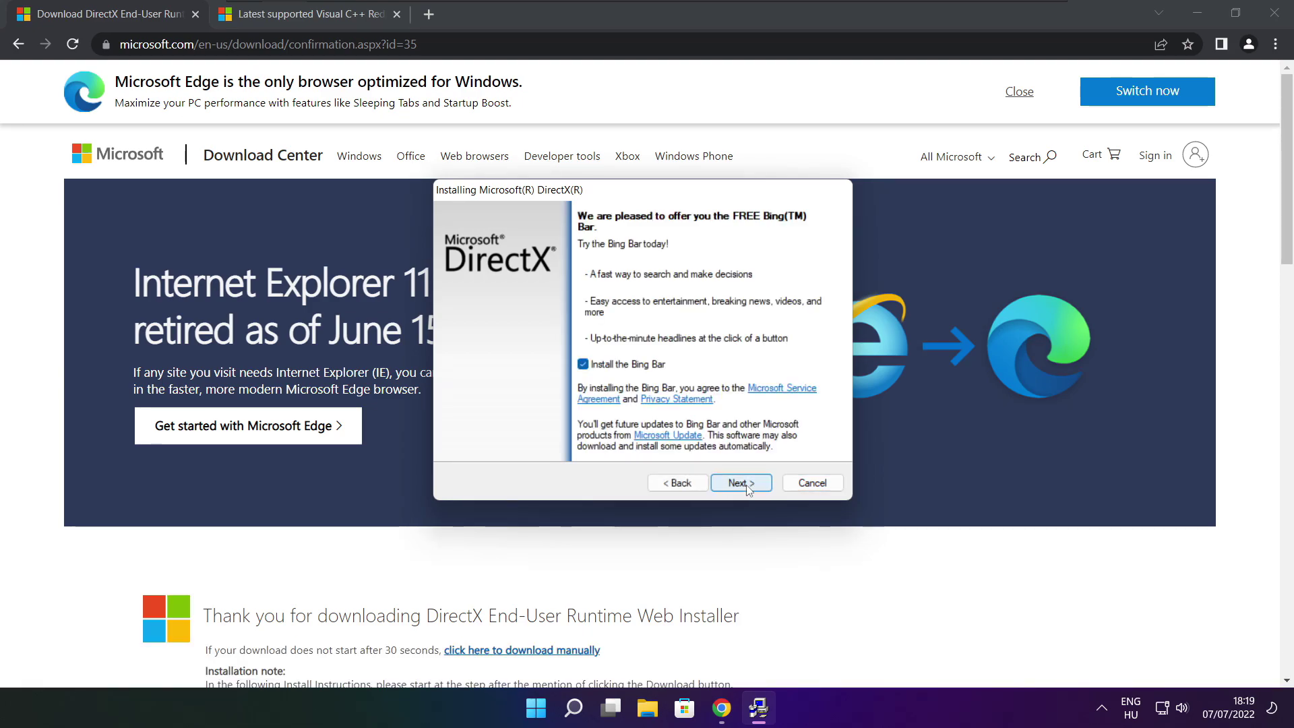
{"action": "left_click", "coordinate": [582, 364]}
{"action": "left_click", "coordinate": [750, 481]}
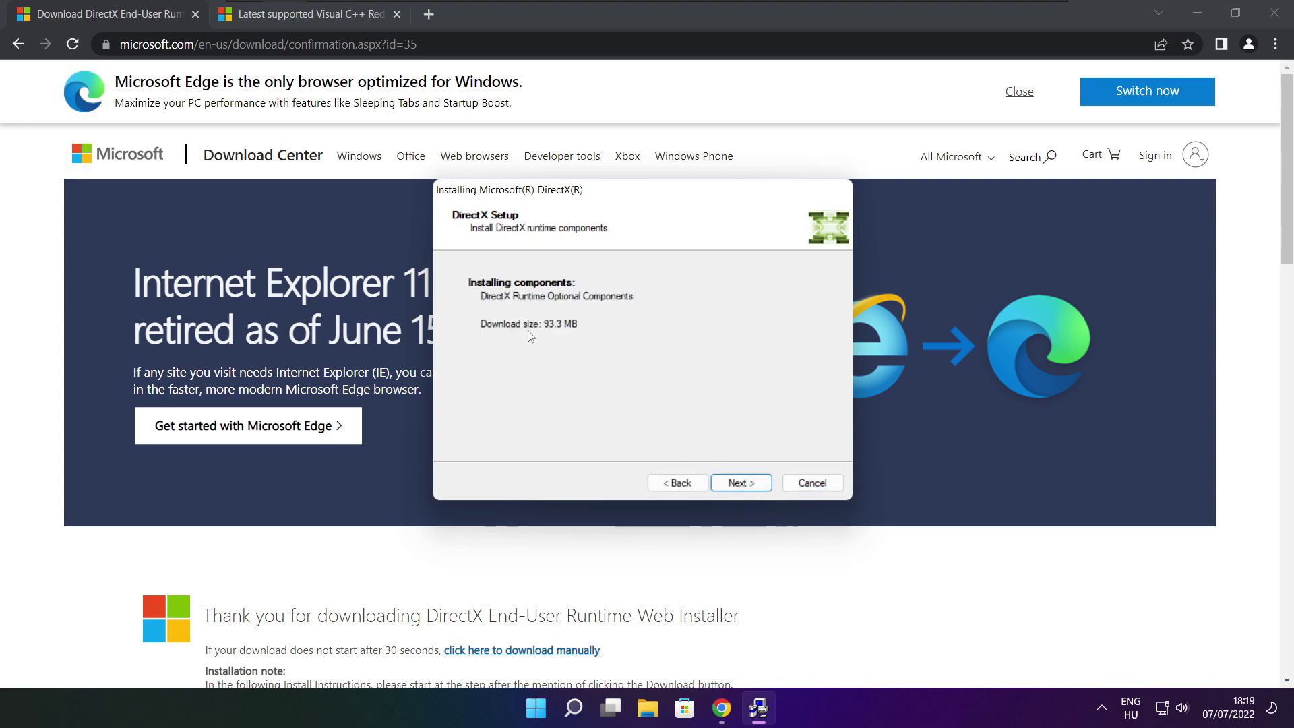
{"action": "left_click", "coordinate": [742, 482]}
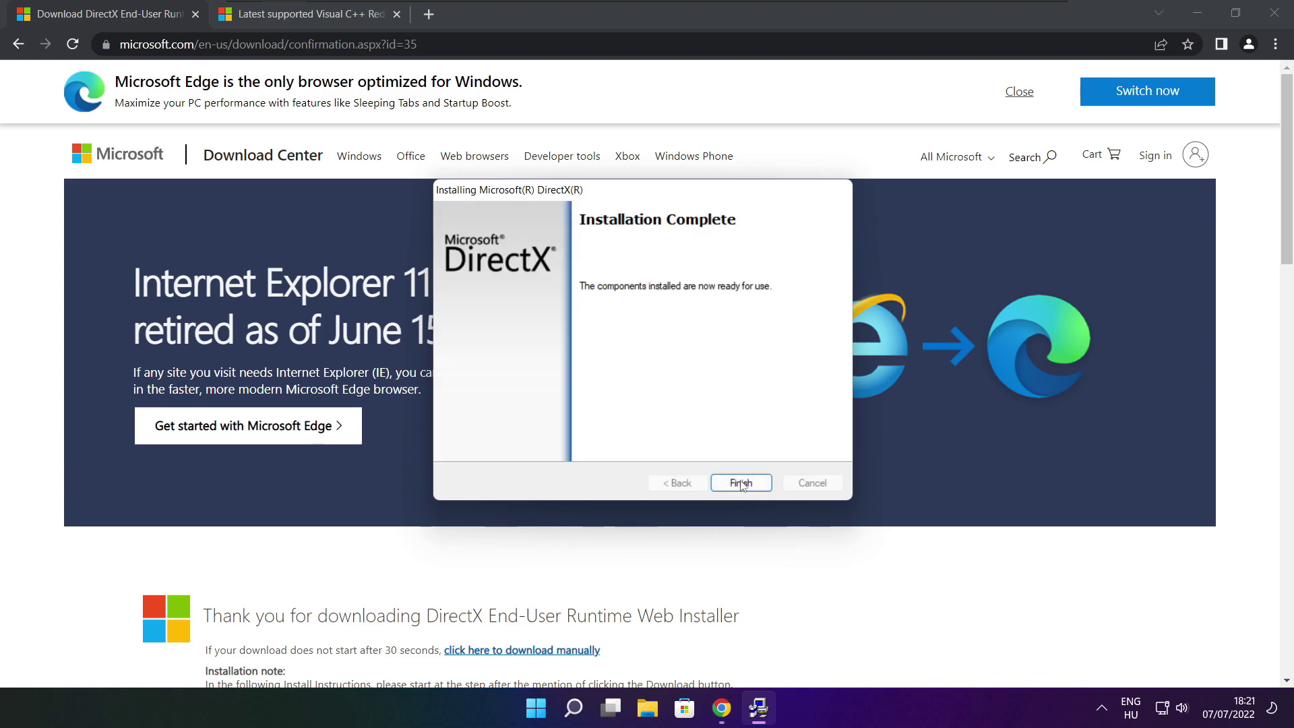
{"action": "left_click", "coordinate": [739, 483]}
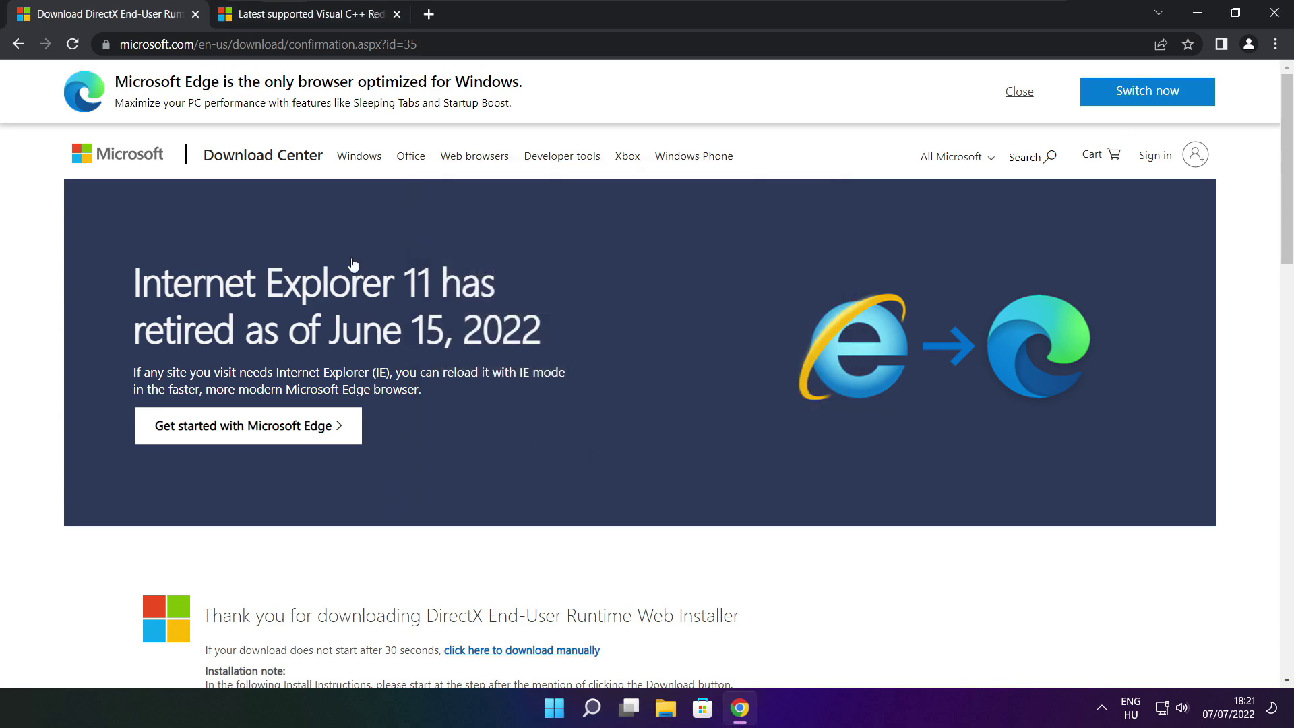
Step: Close the DirectX tab and download the ARM64 and x86 Visual C++ 2015–2022 redistributables
{"action": "left_click", "coordinate": [195, 15]}
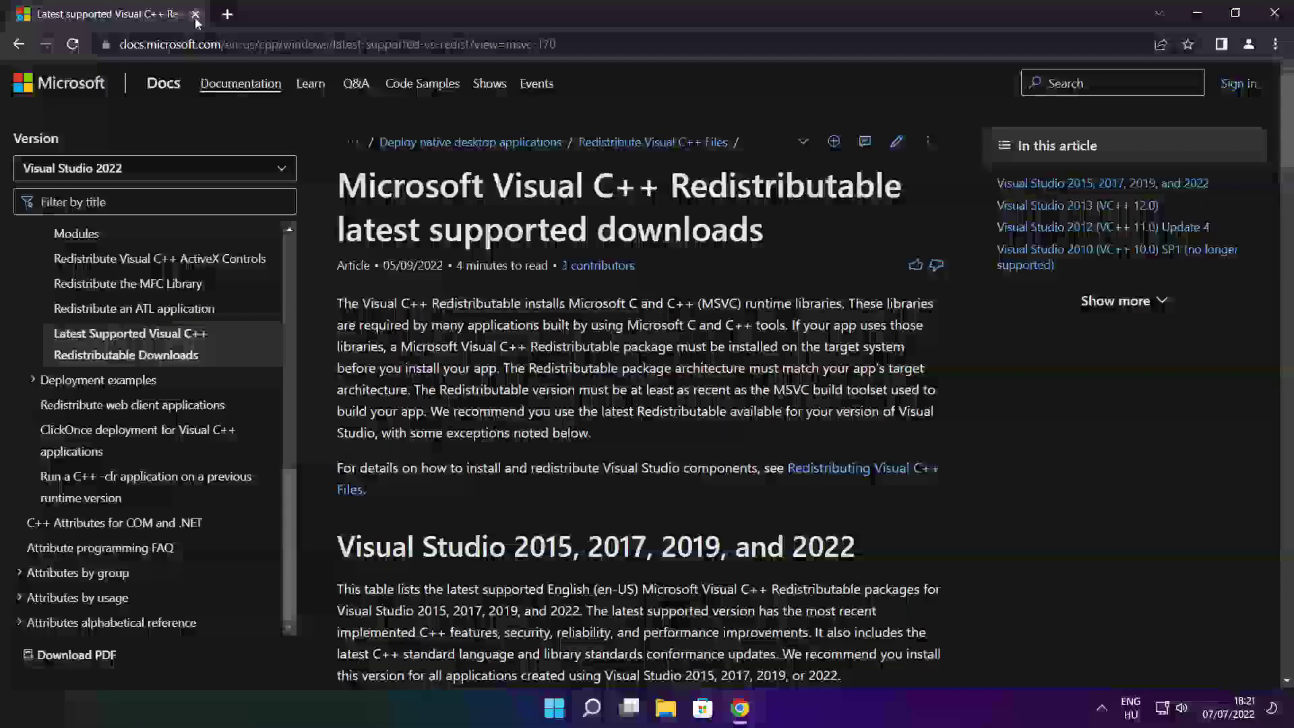
{"action": "mouse_move", "coordinate": [557, 43]}
{"action": "left_mouse_down"}
{"action": "mouse_move", "coordinate": [120, 44]}
{"action": "mouse_move", "coordinate": [557, 44]}
{"action": "left_mouse_up"}
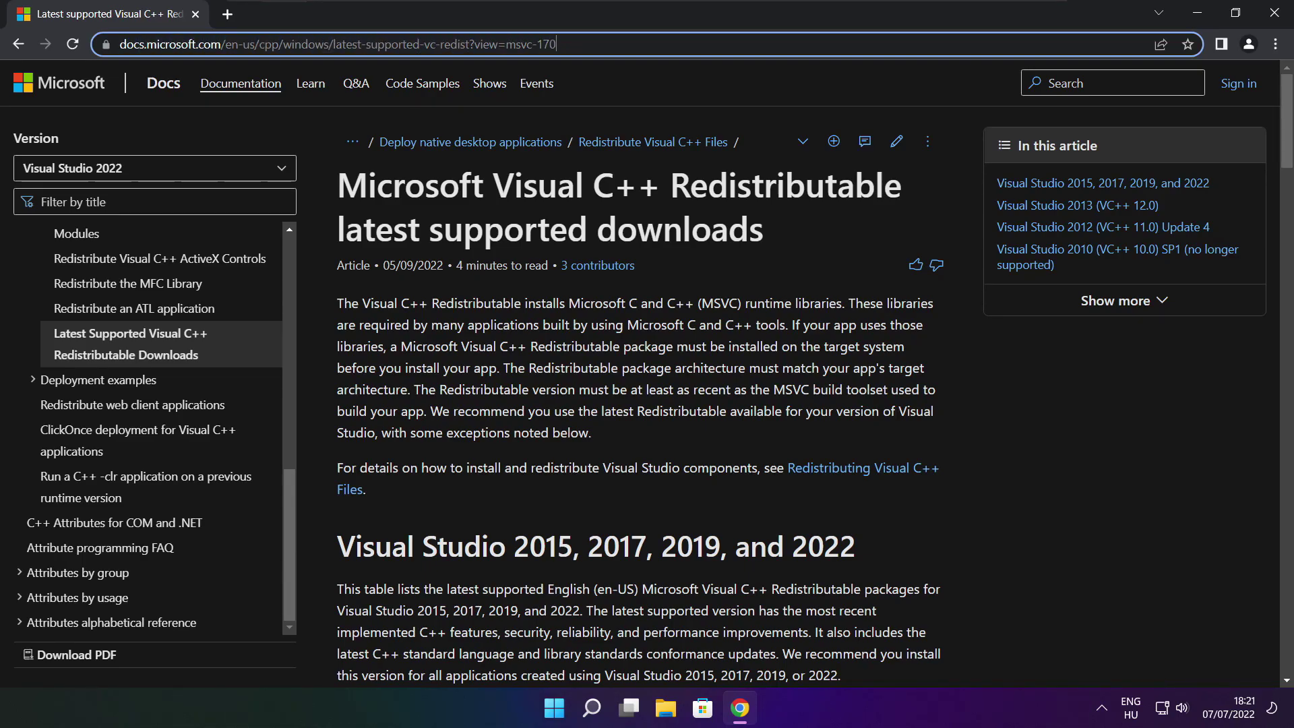
{"action": "left_click", "coordinate": [641, 81]}
{"action": "left_click_drag", "start_coordinate": [1284, 126], "coordinate": [1280, 190]}
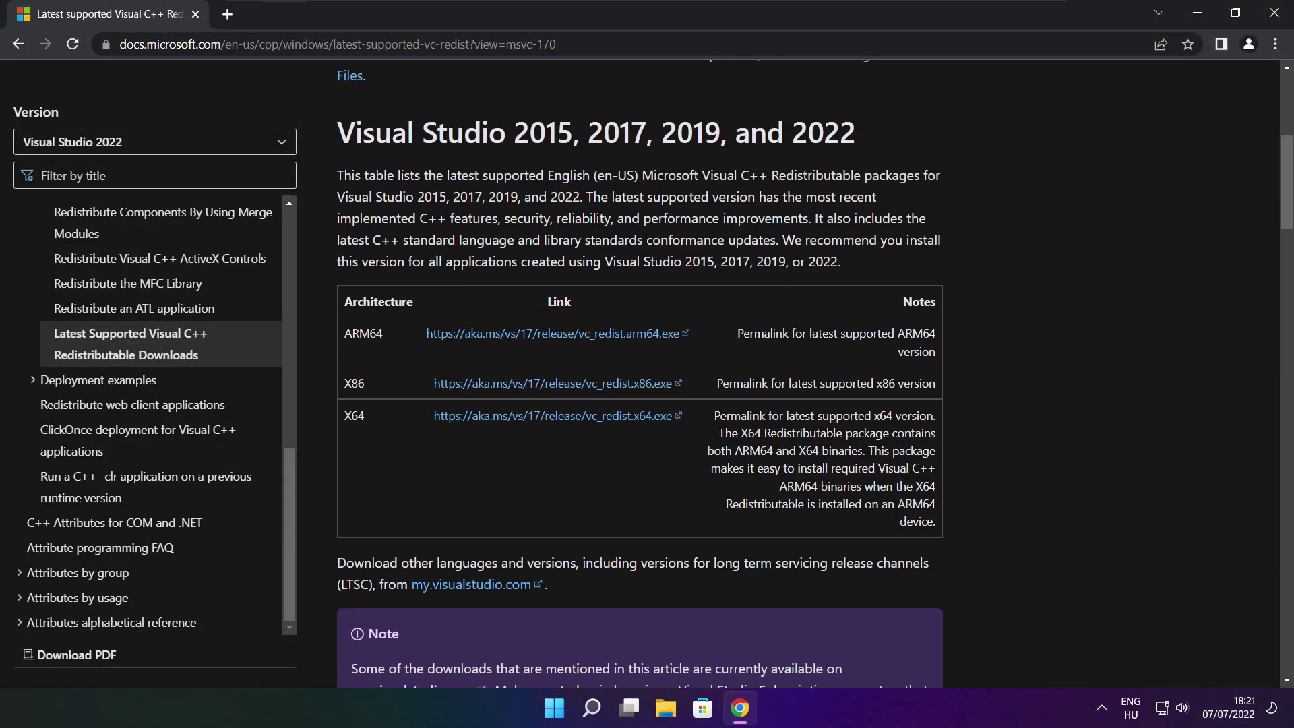
{"action": "left_click_drag", "start_coordinate": [343, 333], "coordinate": [869, 463]}
{"action": "left_click", "coordinate": [869, 463]}
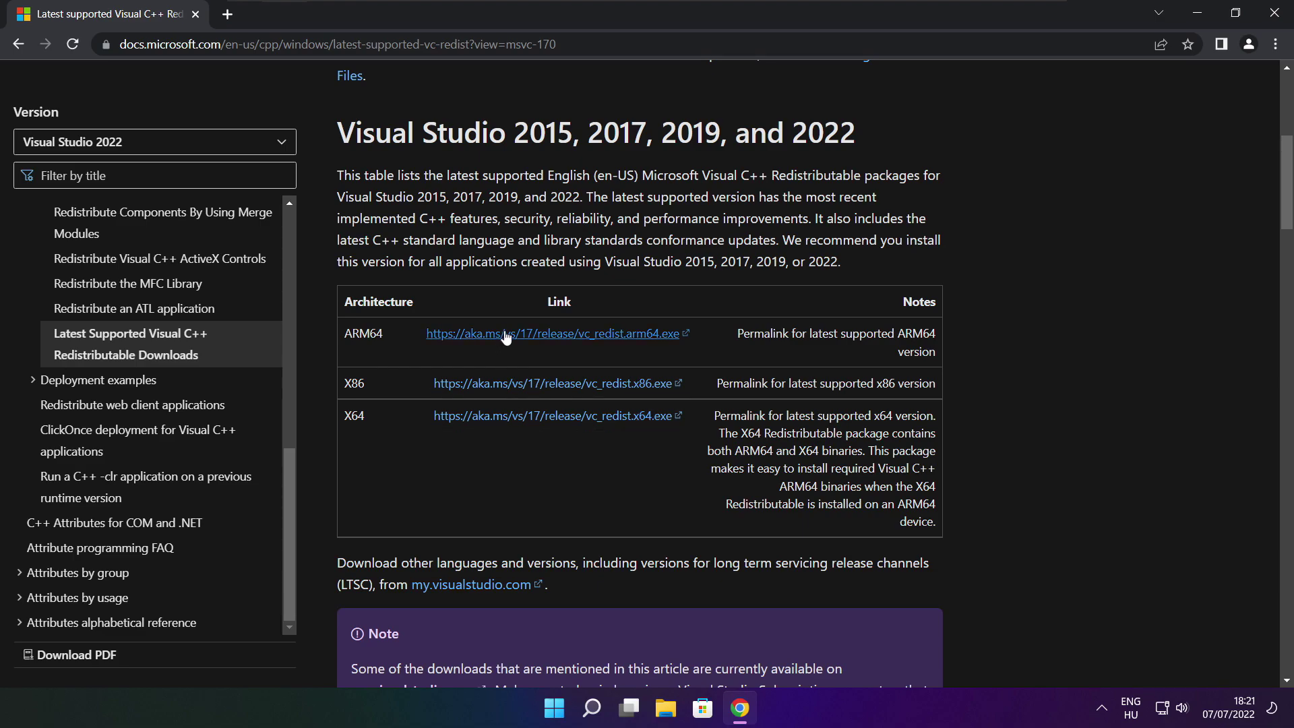
{"action": "left_click", "coordinate": [537, 339]}
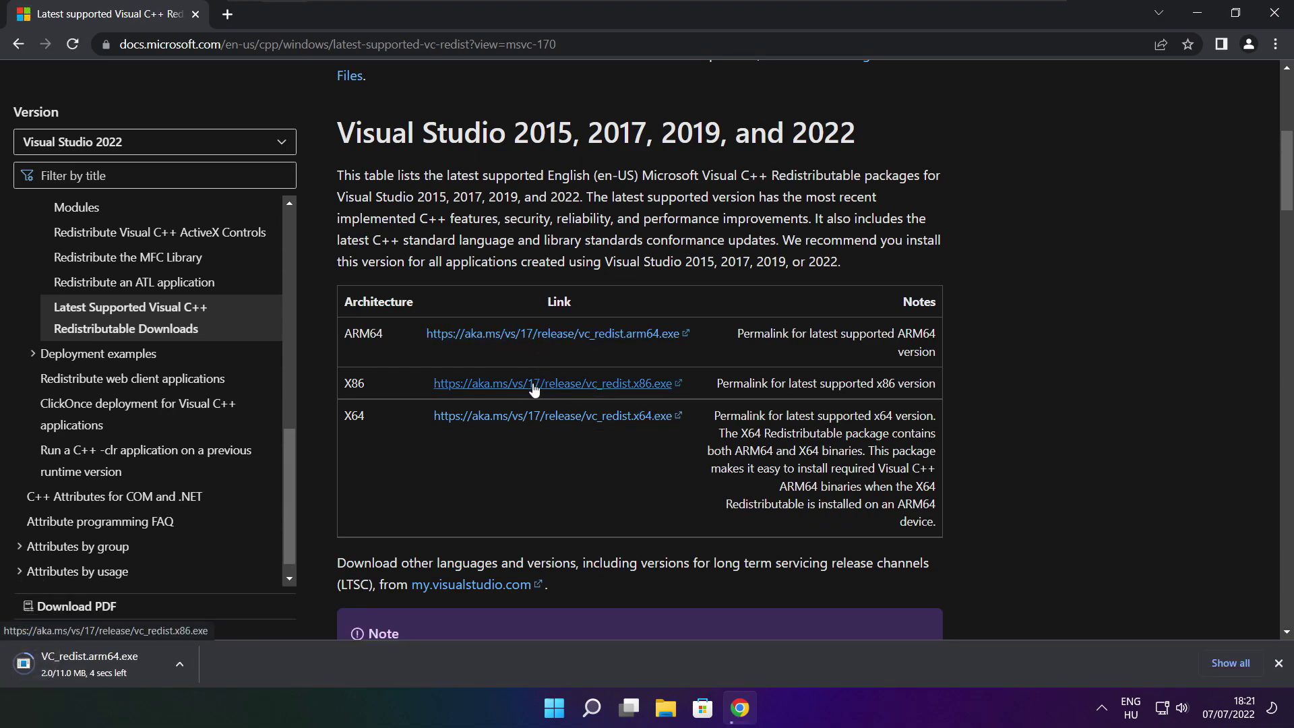
{"action": "left_click", "coordinate": [536, 416]}
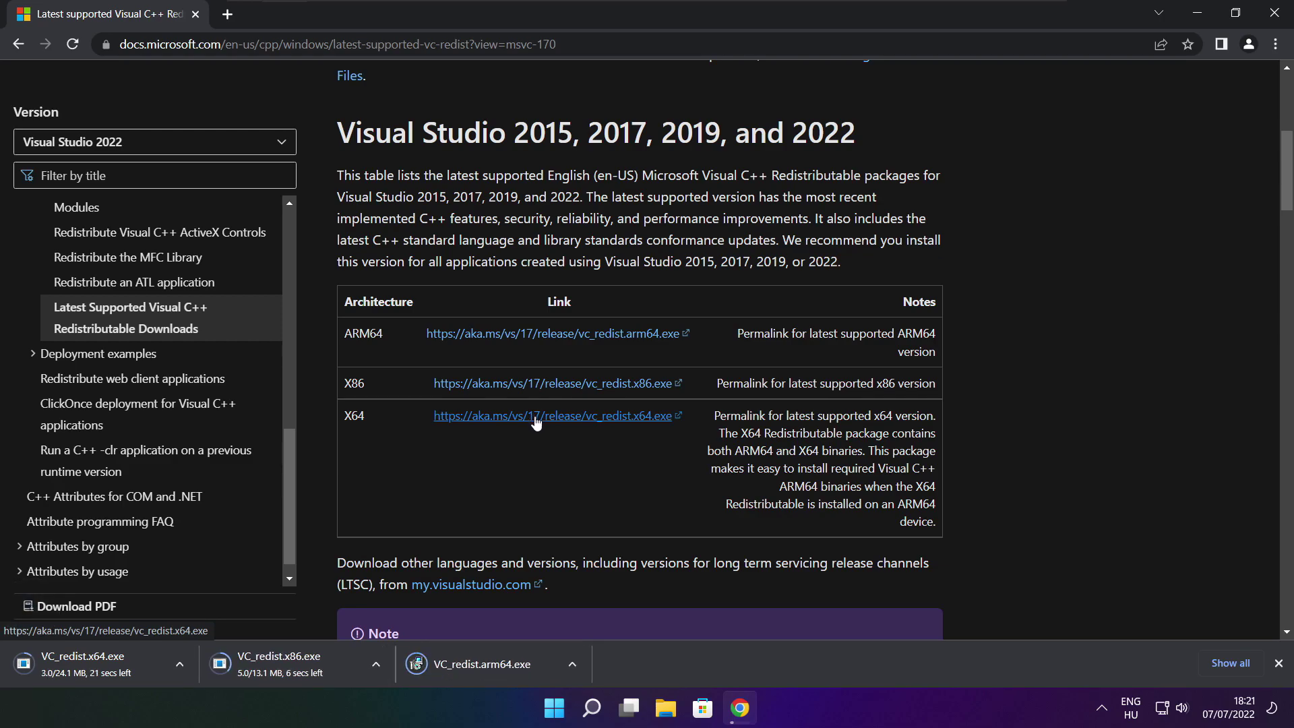
Step: Run the Arm64 redistributable installer, agree to the license, install, and close it after it fails
{"action": "left_click", "coordinate": [492, 666]}
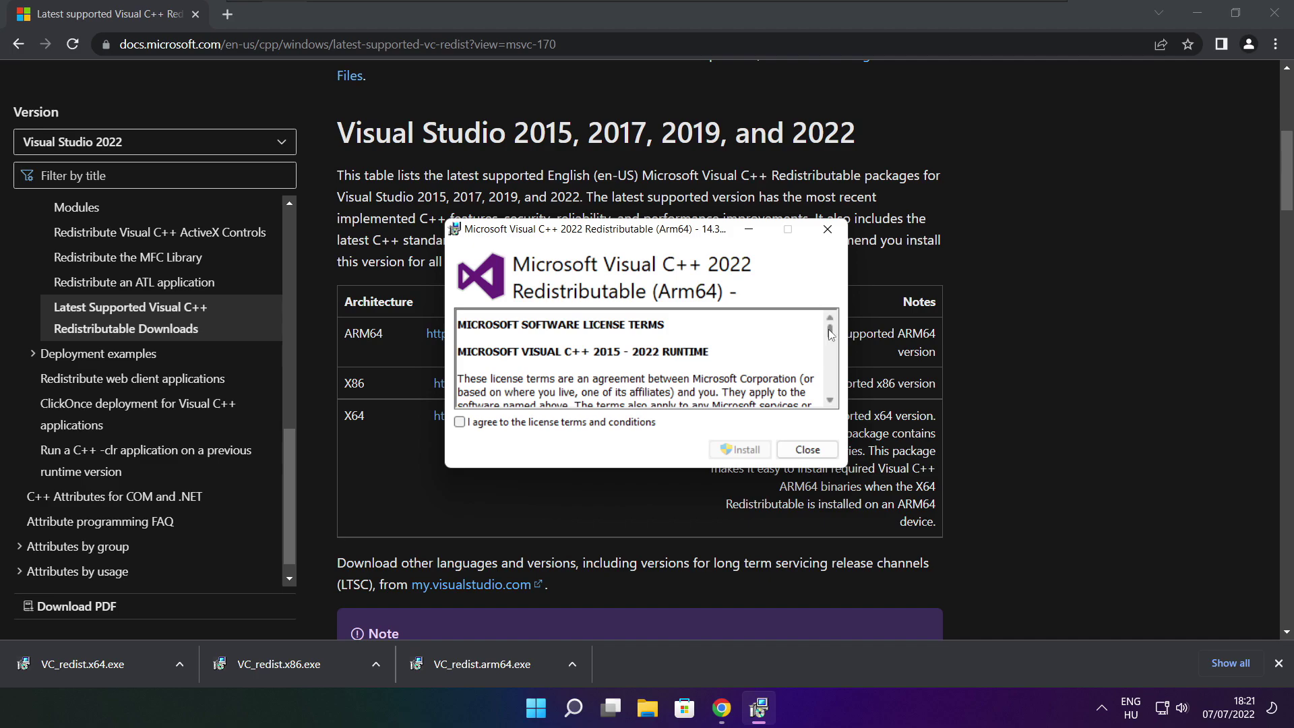
{"action": "left_click_drag", "start_coordinate": [830, 335], "coordinate": [830, 395]}
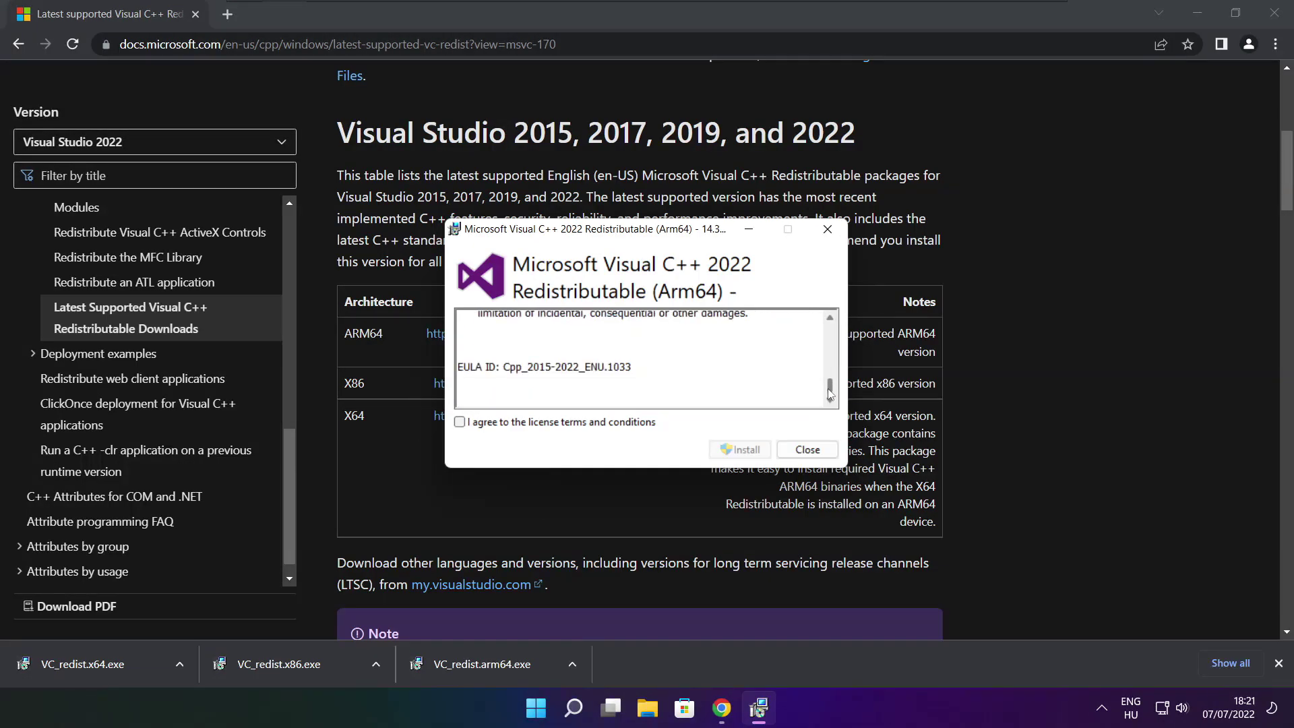
{"action": "left_click", "coordinate": [460, 423]}
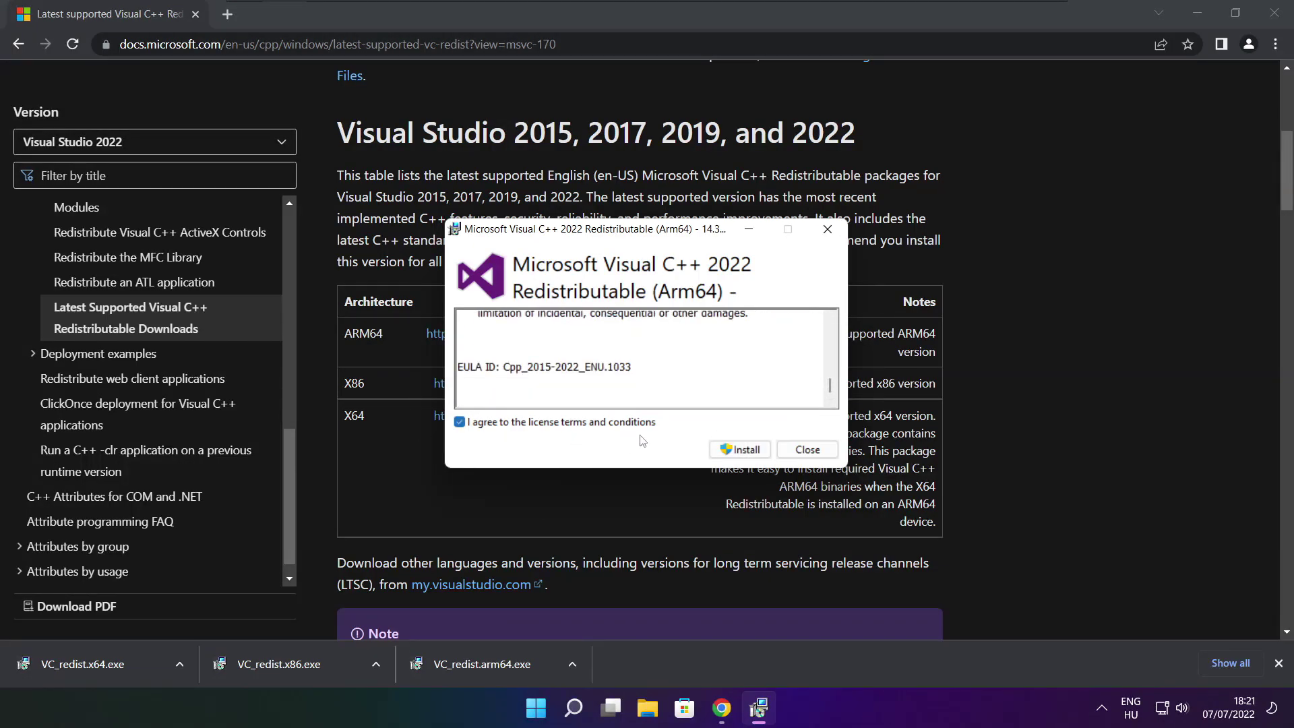
{"action": "left_click", "coordinate": [734, 449]}
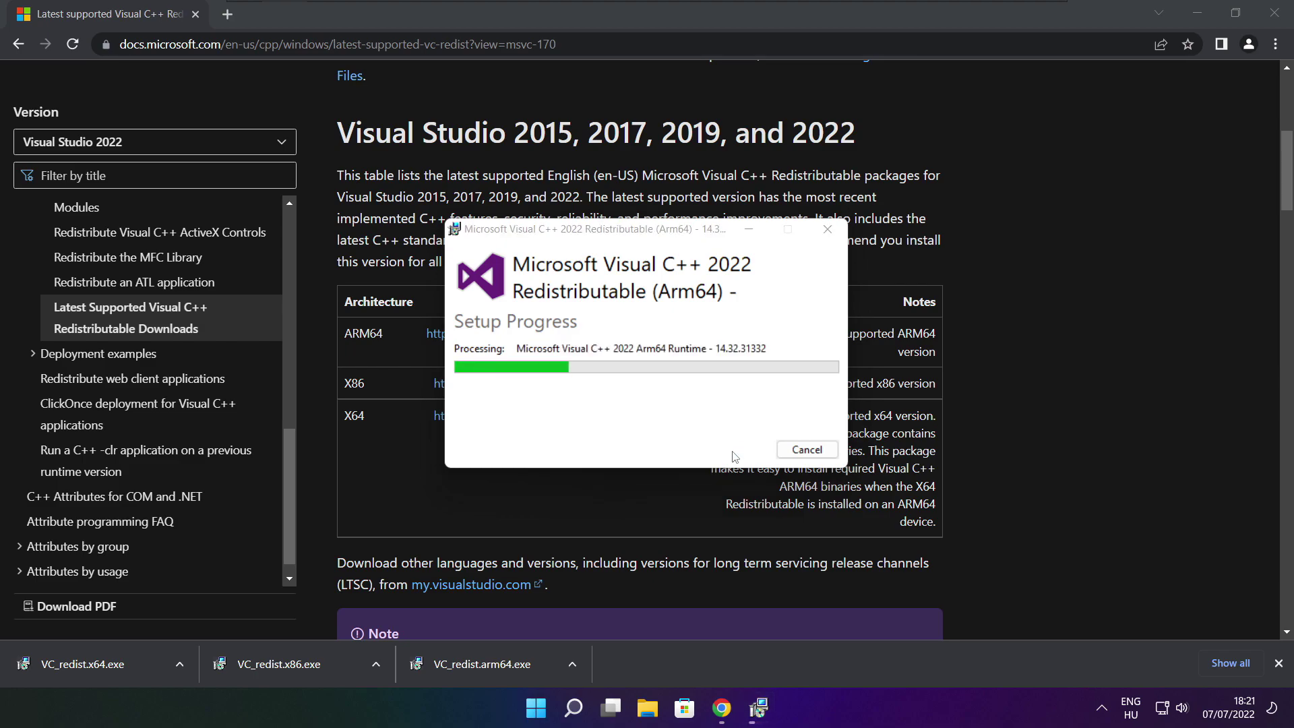
{"action": "left_click", "coordinate": [790, 453]}
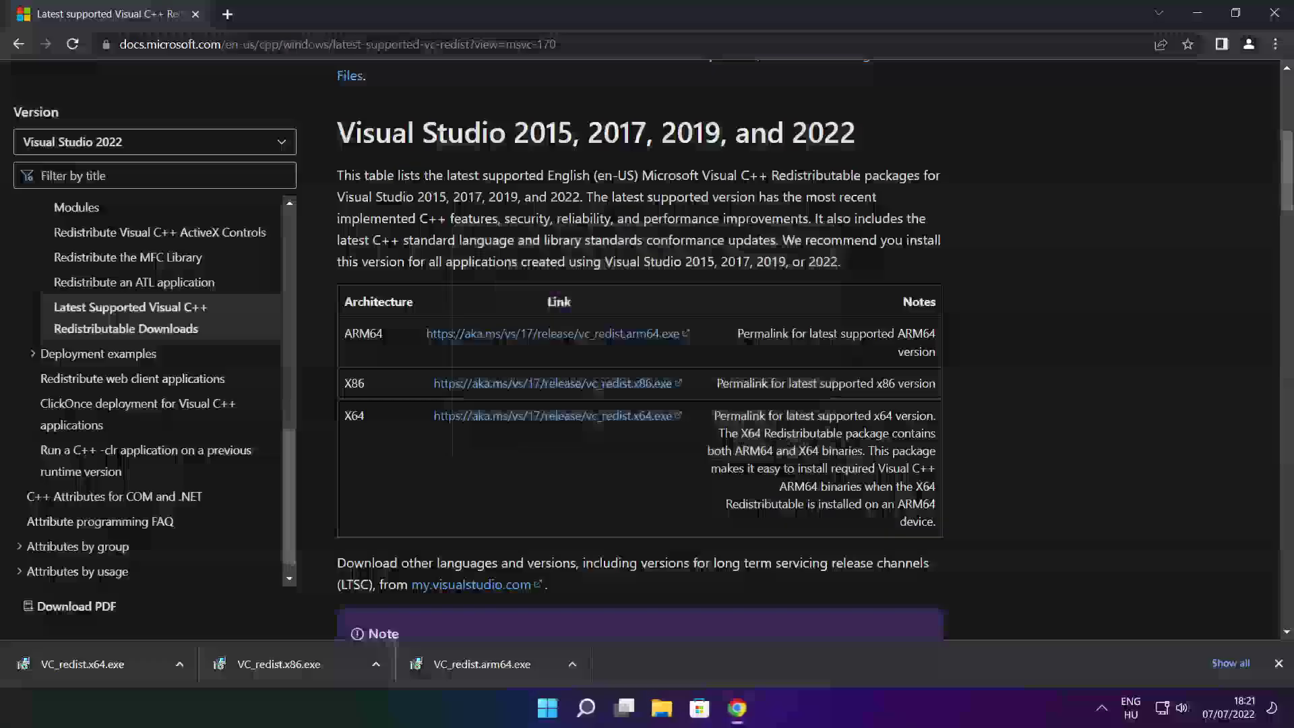
Step: Install the x86 Visual C++ redistributable with the license accepted, then close its installer
{"action": "left_click", "coordinate": [305, 663]}
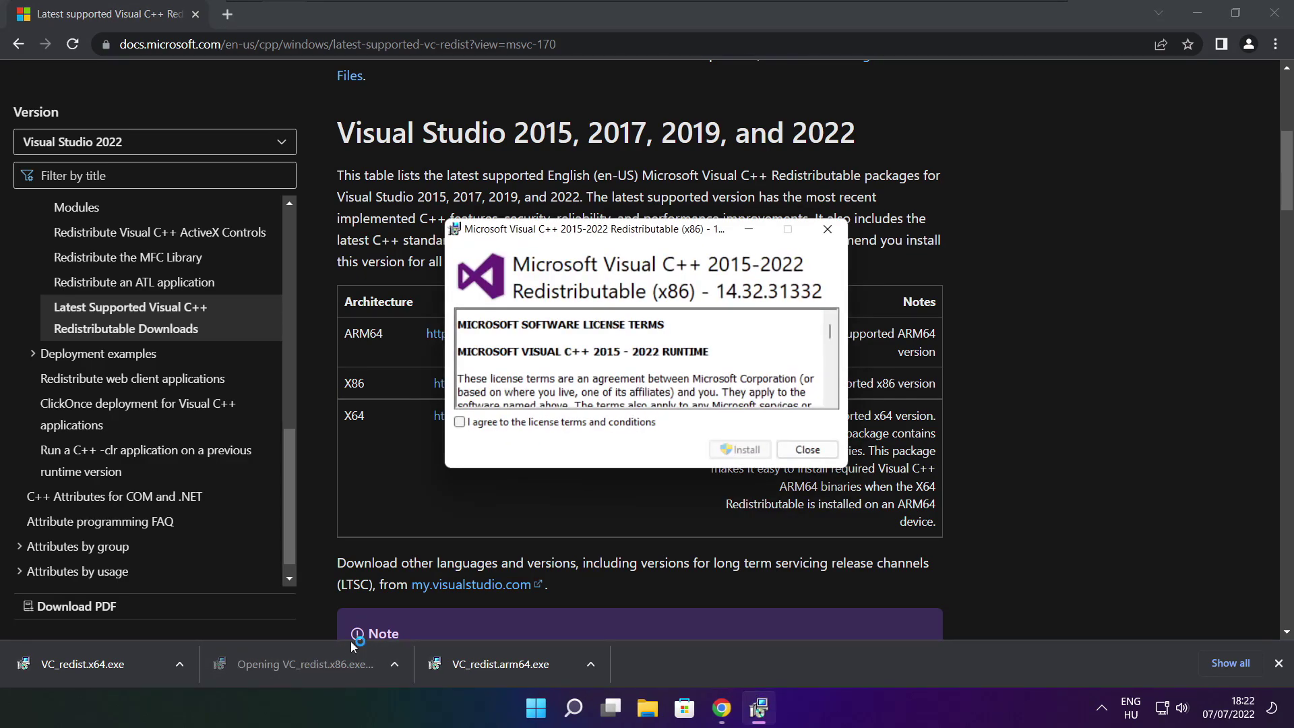
{"action": "scroll", "coordinate": [830, 357], "scroll_direction": "down", "scroll_amount": 20}
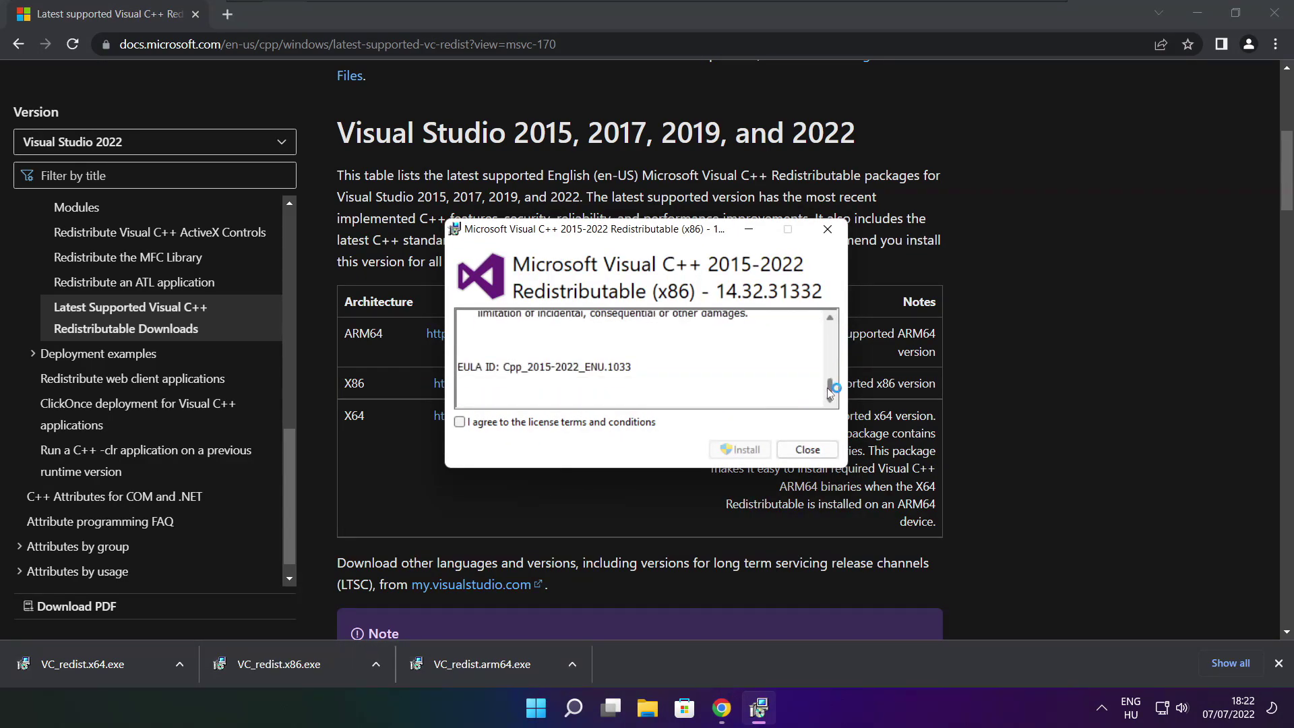
{"action": "left_click", "coordinate": [460, 422]}
{"action": "left_click", "coordinate": [741, 450]}
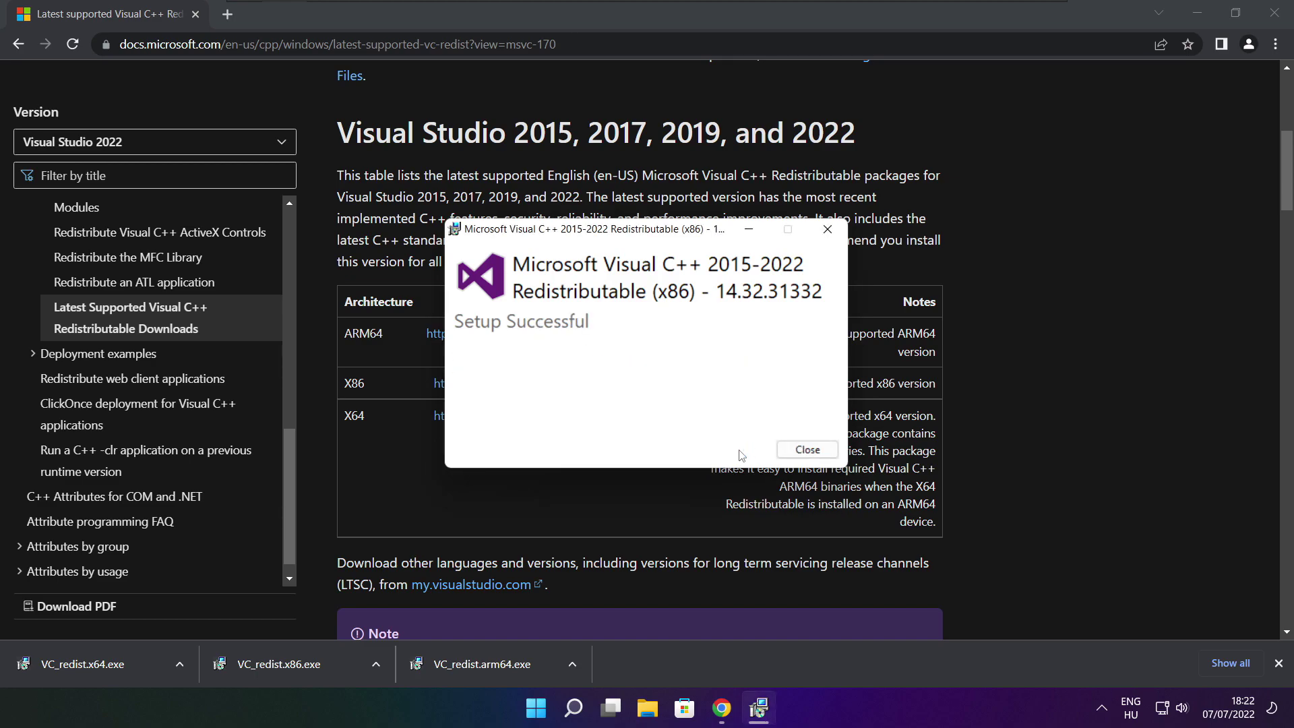
{"action": "left_click", "coordinate": [807, 450]}
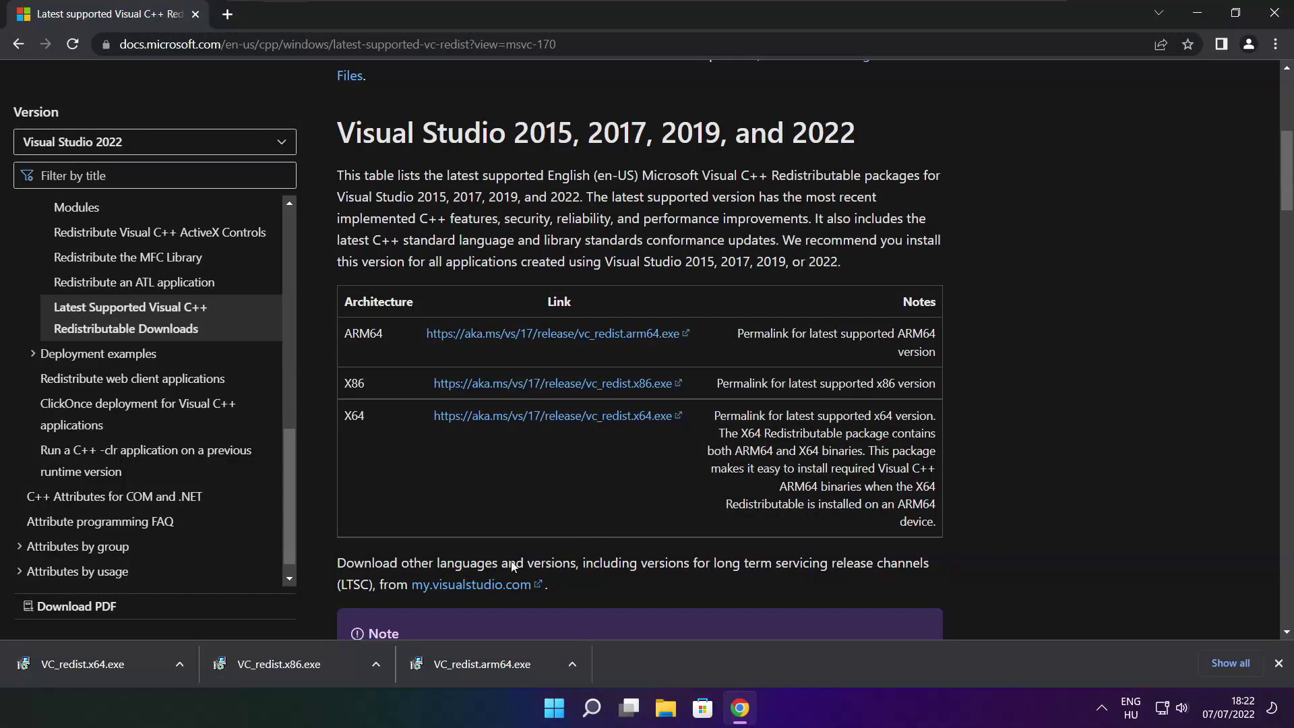
Step: Install the x64 Visual C++ redistributable with the license accepted, then close its installer
{"action": "left_click", "coordinate": [101, 665]}
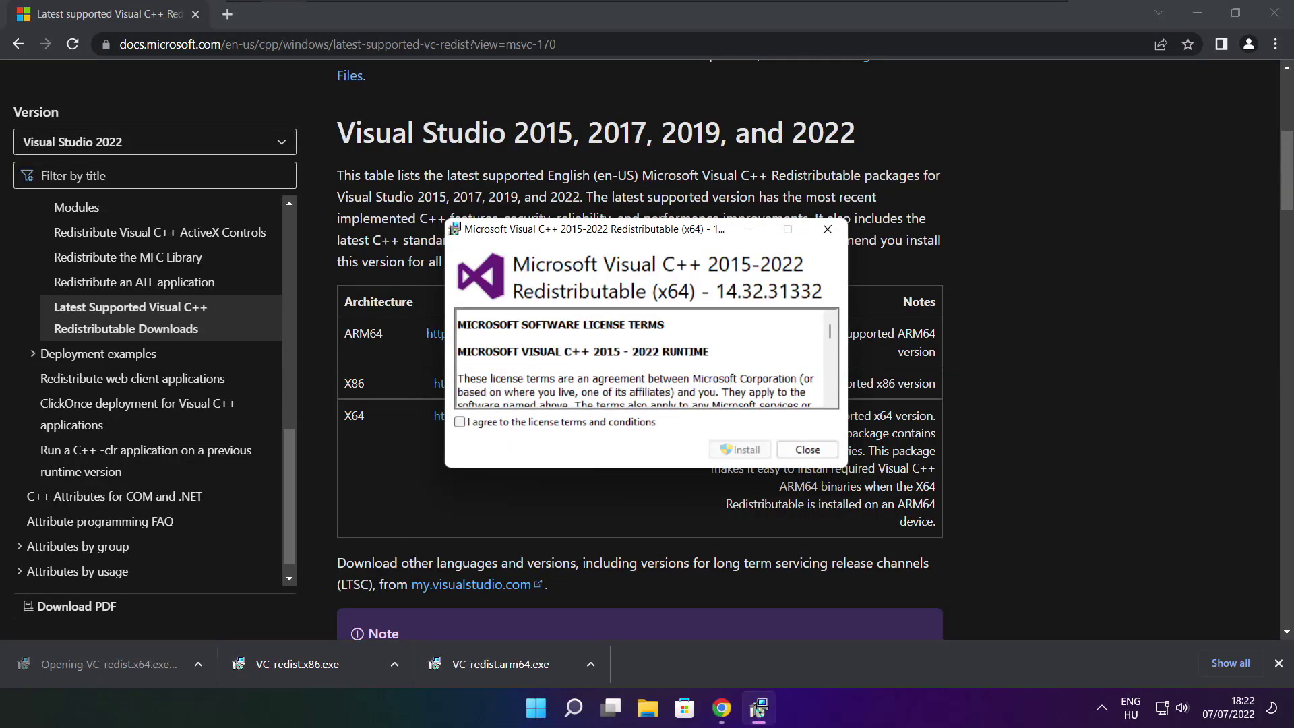
{"action": "left_click_drag", "start_coordinate": [831, 332], "coordinate": [831, 402]}
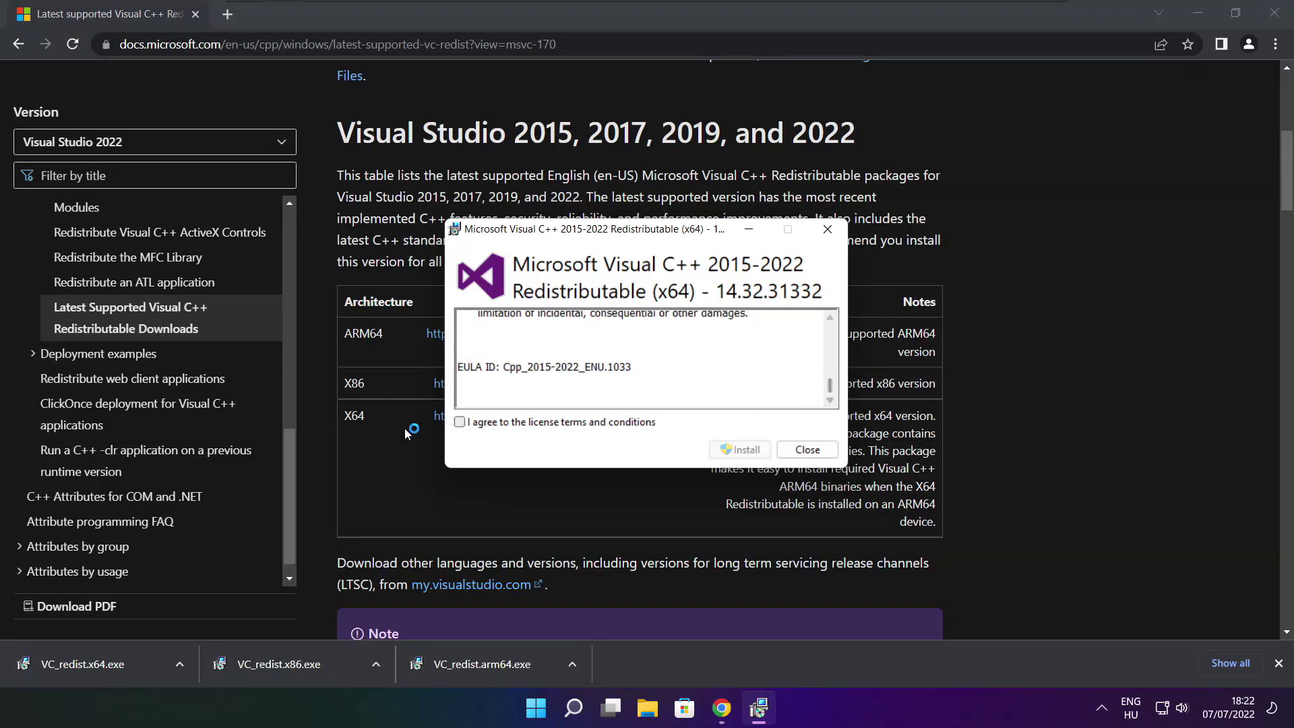
{"action": "left_click", "coordinate": [460, 422]}
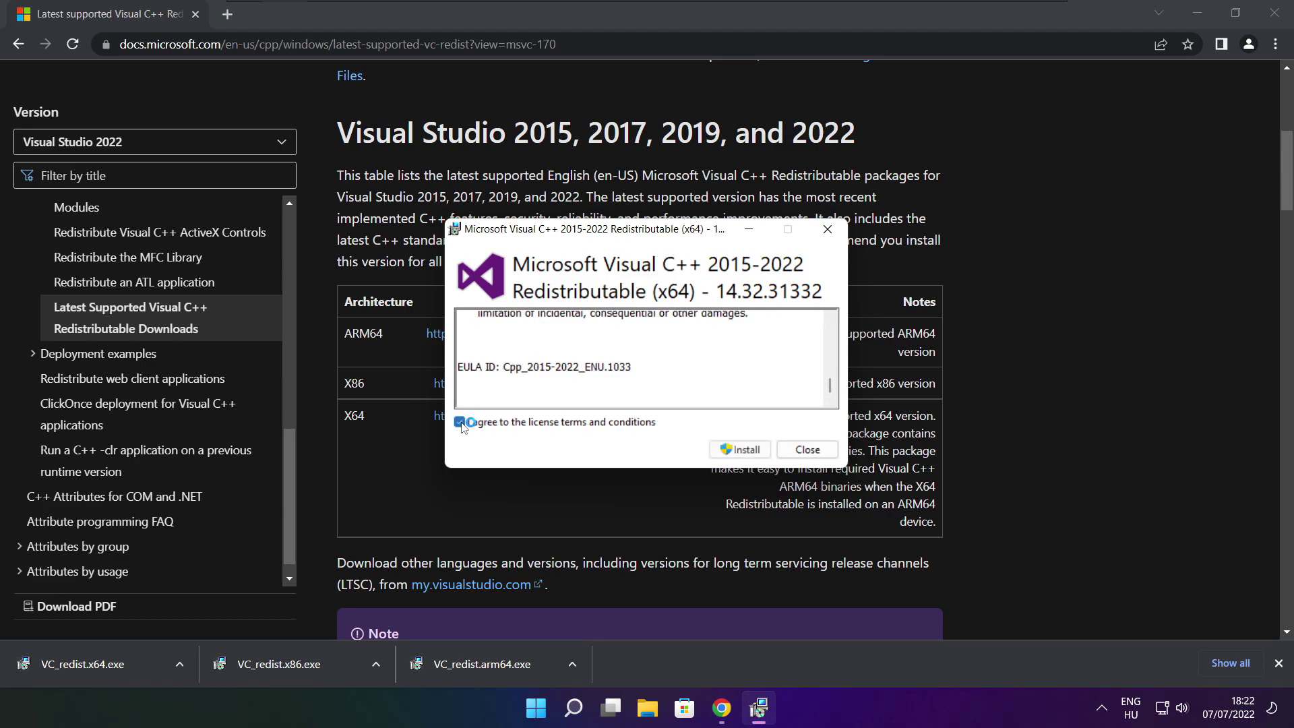
{"action": "left_click", "coordinate": [741, 449]}
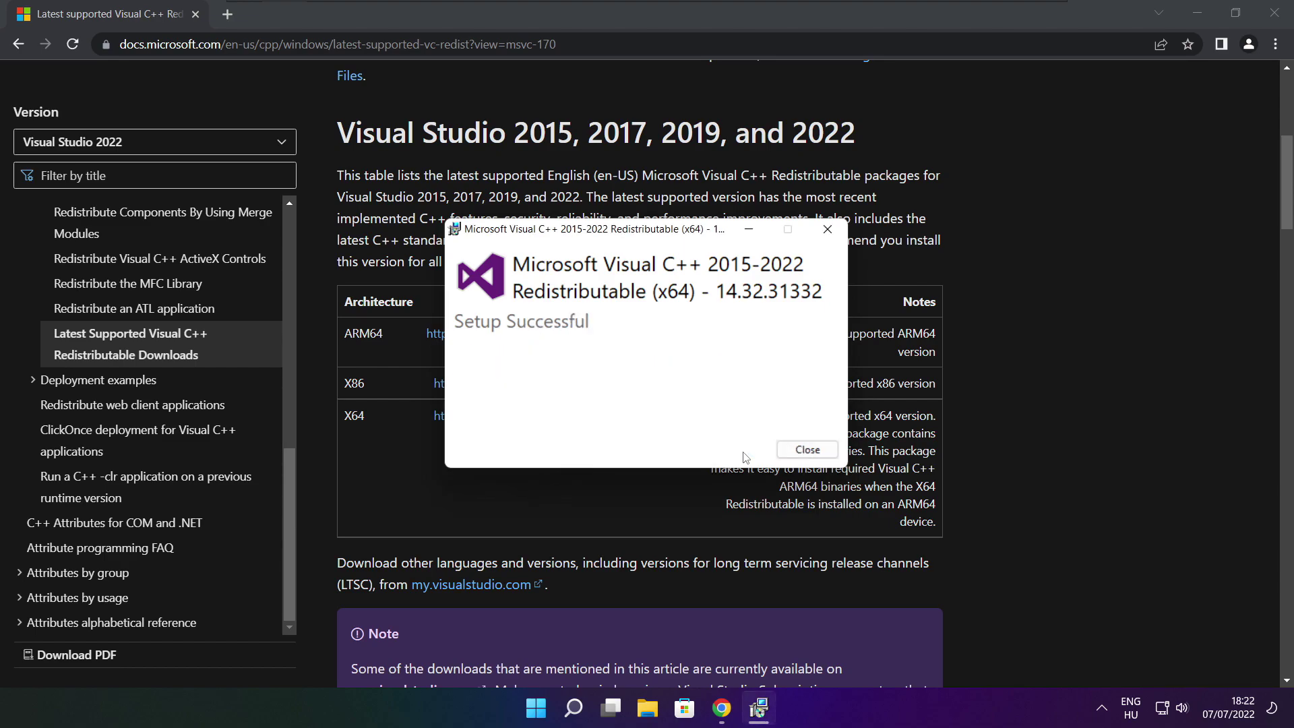
{"action": "left_click", "coordinate": [808, 450]}
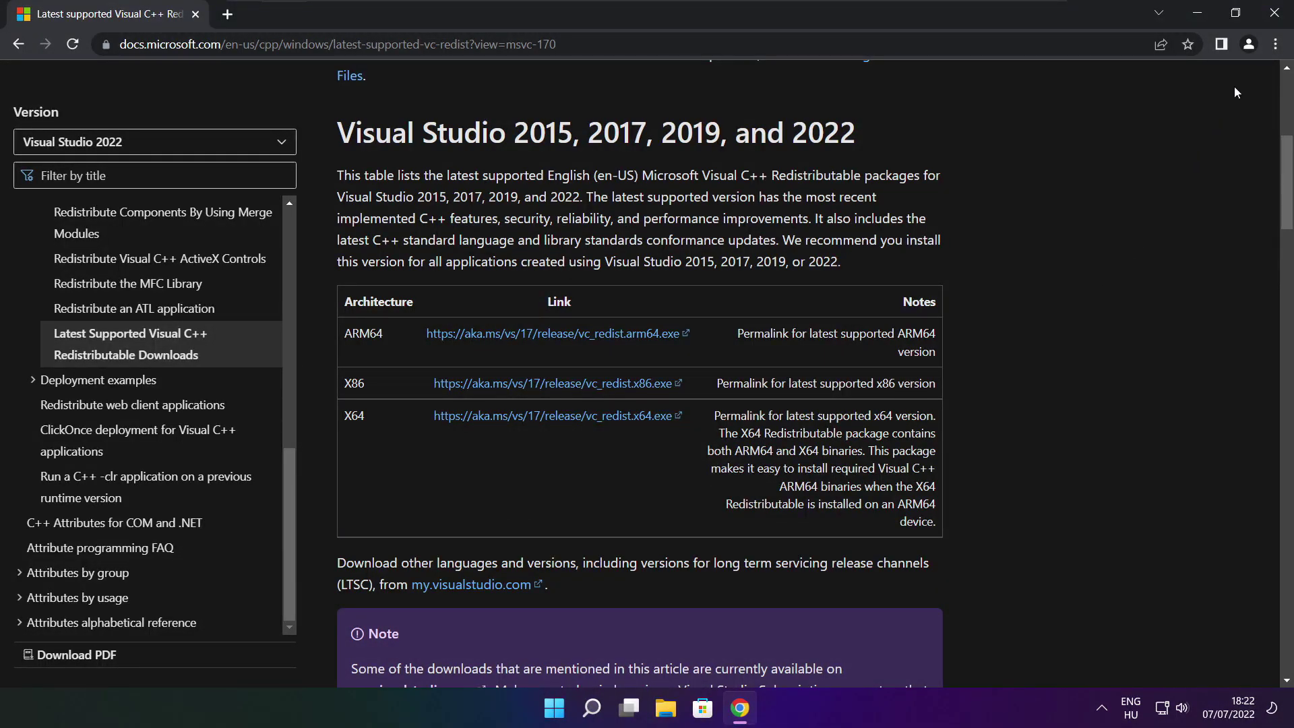
Step: Close Chrome and restart Windows from the Start menu's power options
{"action": "left_click", "coordinate": [1277, 15]}
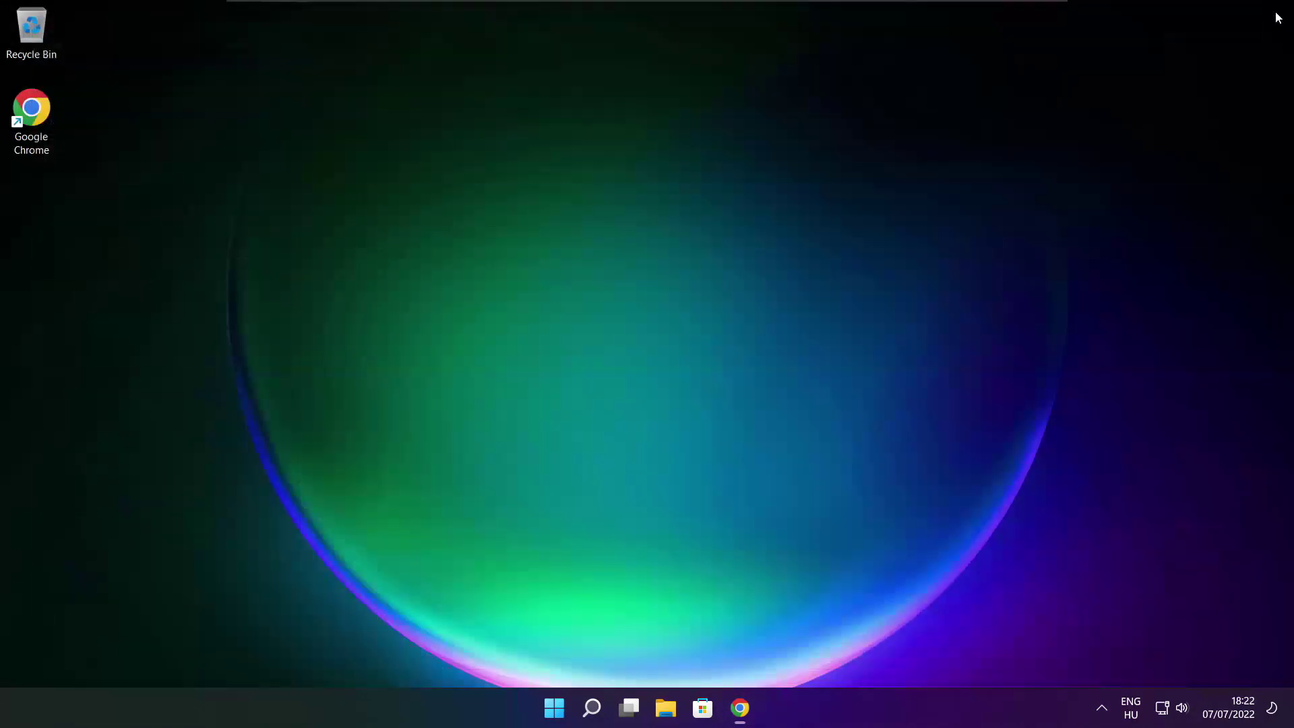
{"action": "left_click", "coordinate": [549, 717]}
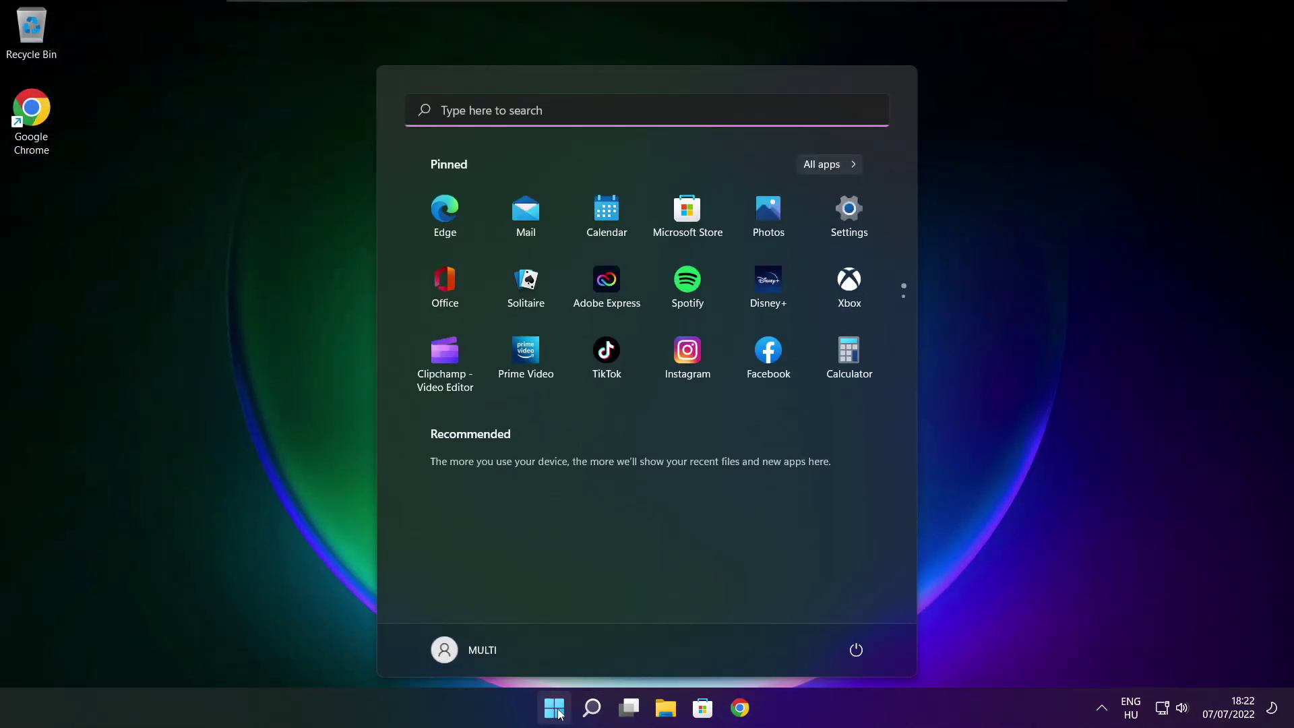
{"action": "left_click", "coordinate": [855, 655]}
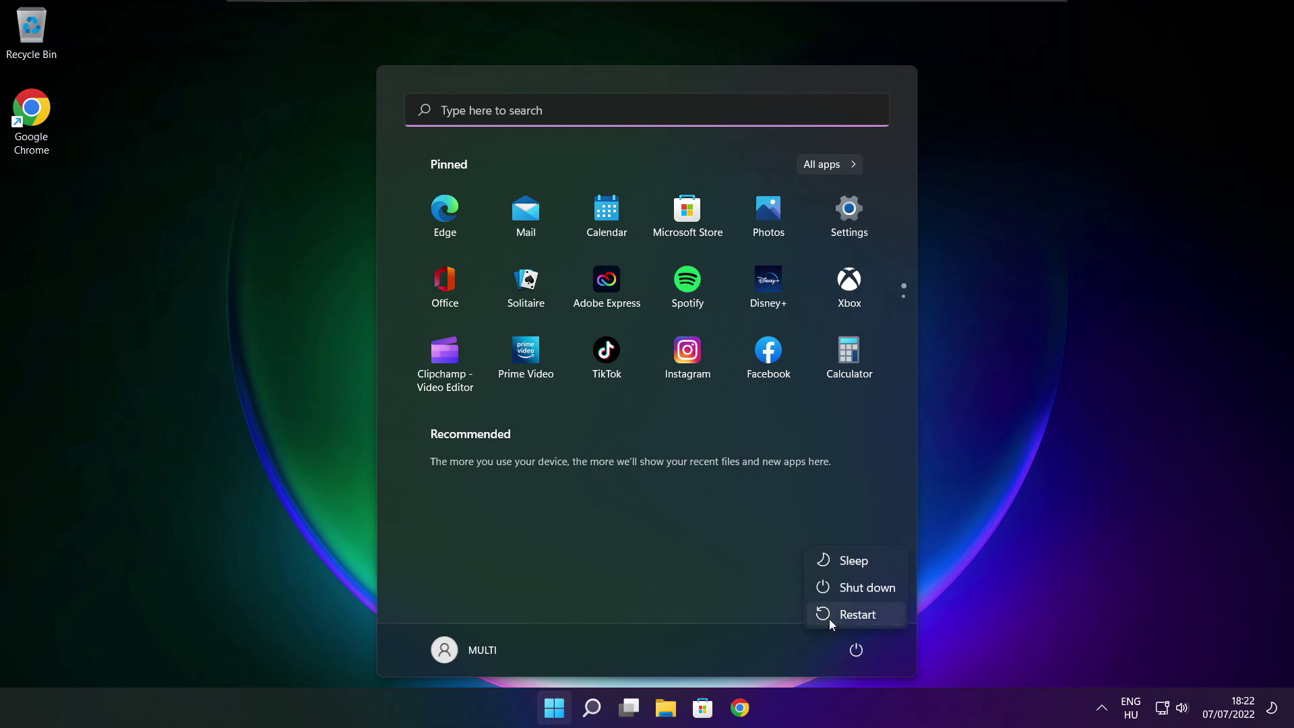
{"action": "left_click", "coordinate": [865, 615]}
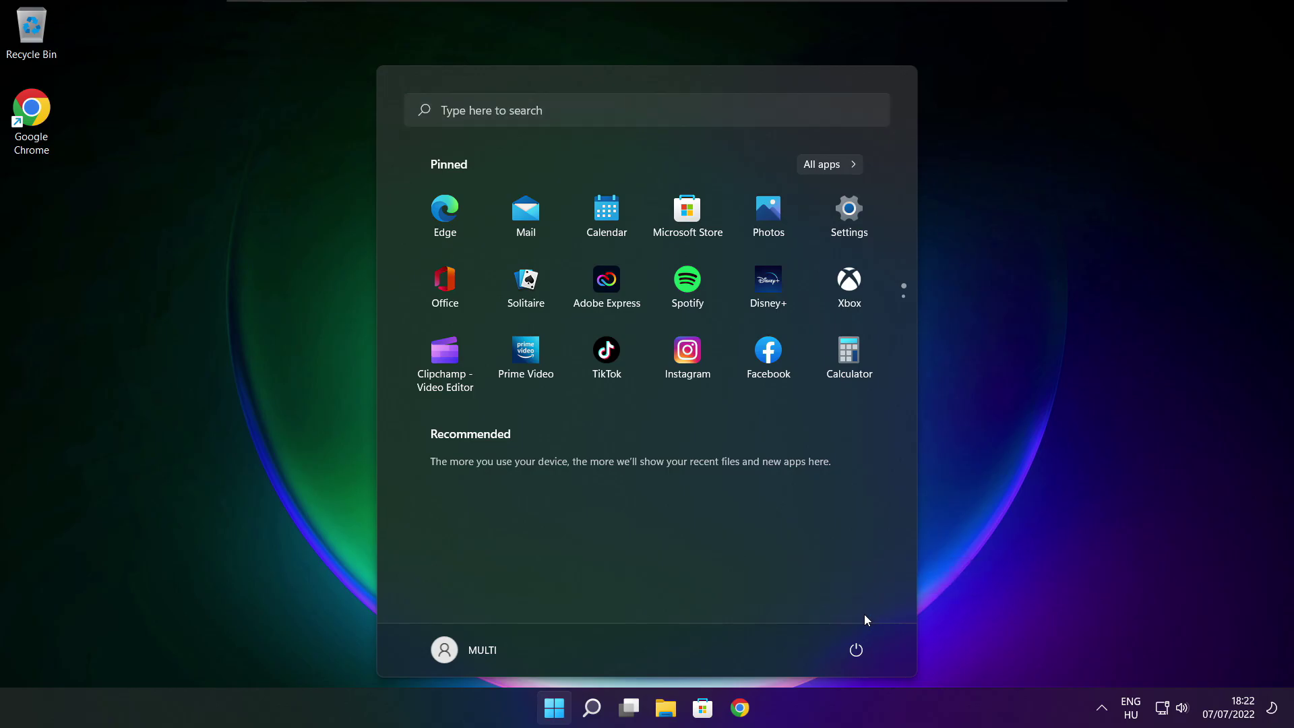